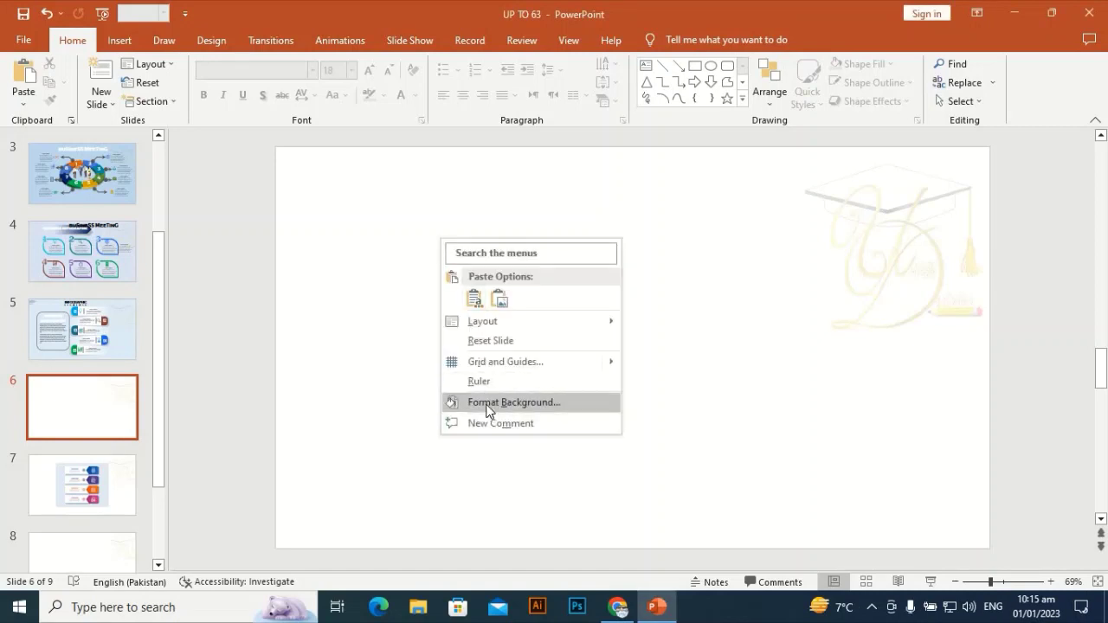
Step: Give the blank slide a light-blue solid-fill background
click(1061, 344)
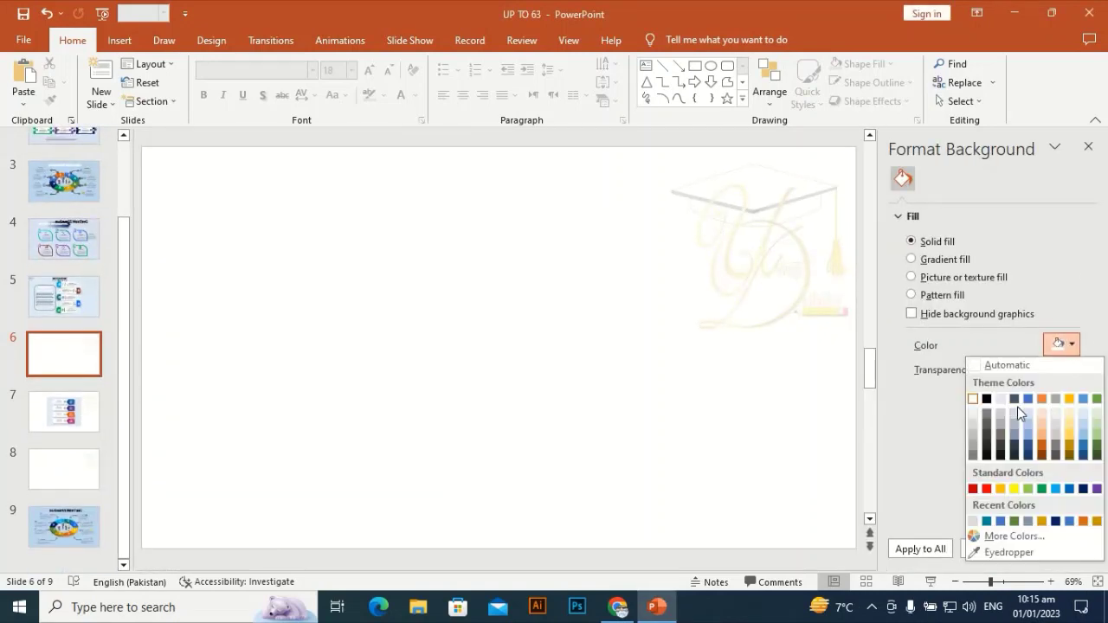
click(1028, 411)
click(120, 40)
Step: Draw a tall rounded rectangle on the slide's left and set its fill to No Fill
click(270, 99)
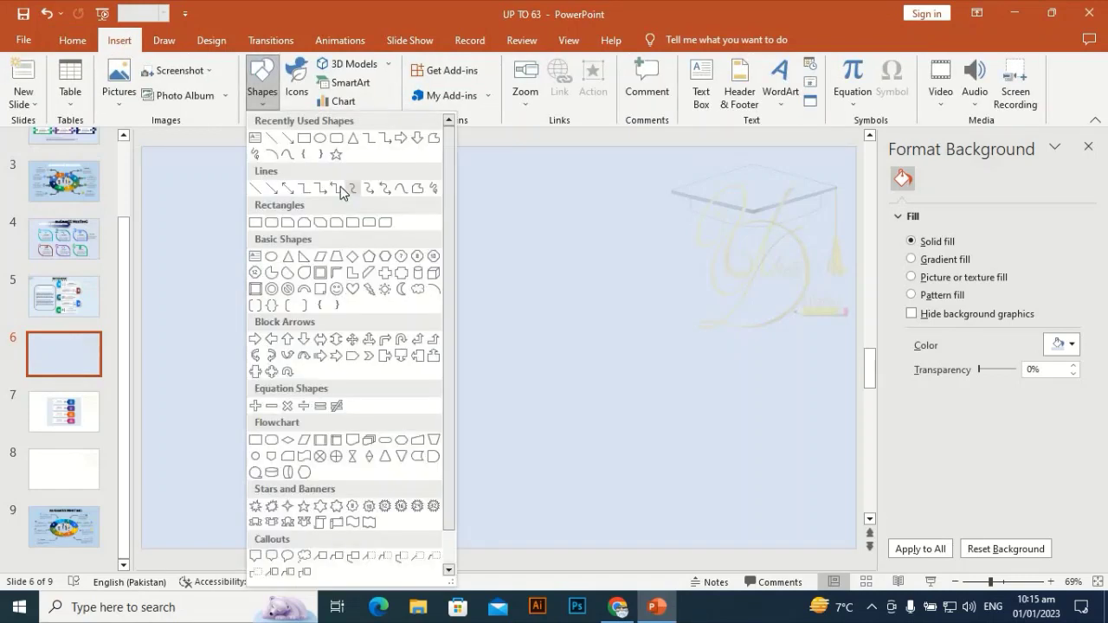
click(322, 147)
drag(205, 267, 302, 426)
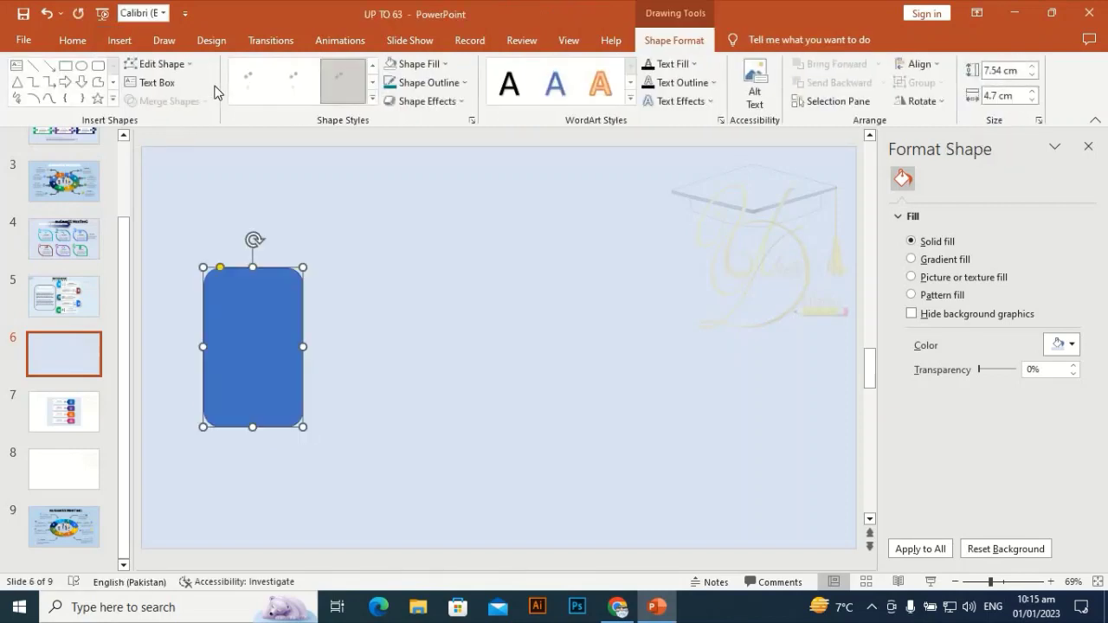
click(433, 64)
click(421, 239)
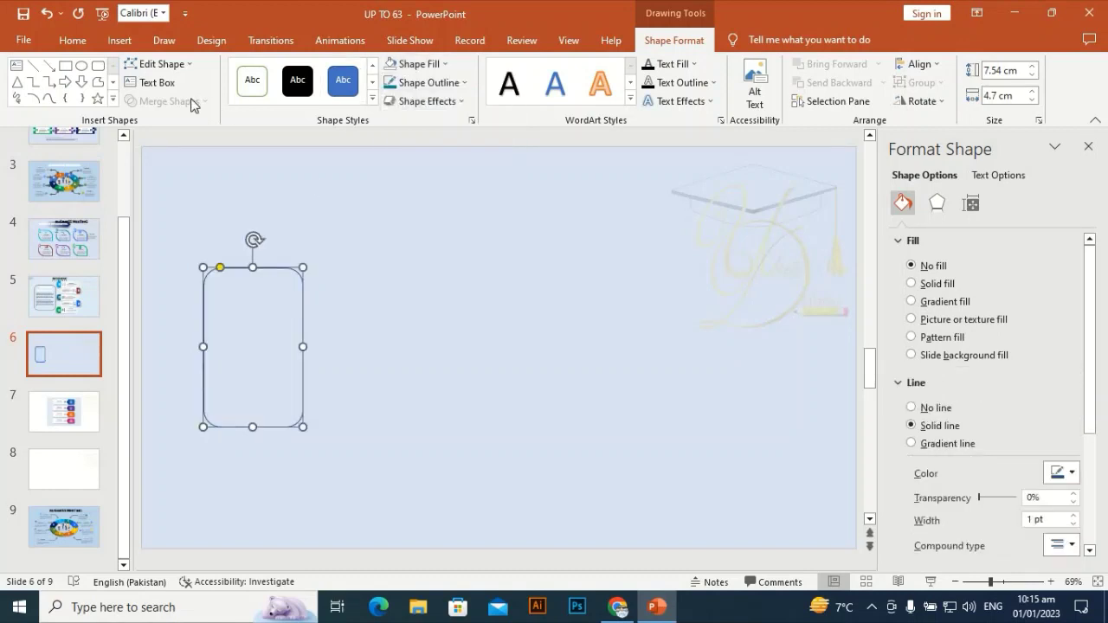
Step: Add two horizontal guides across the slide from Grid and Guides
right_click(236, 171)
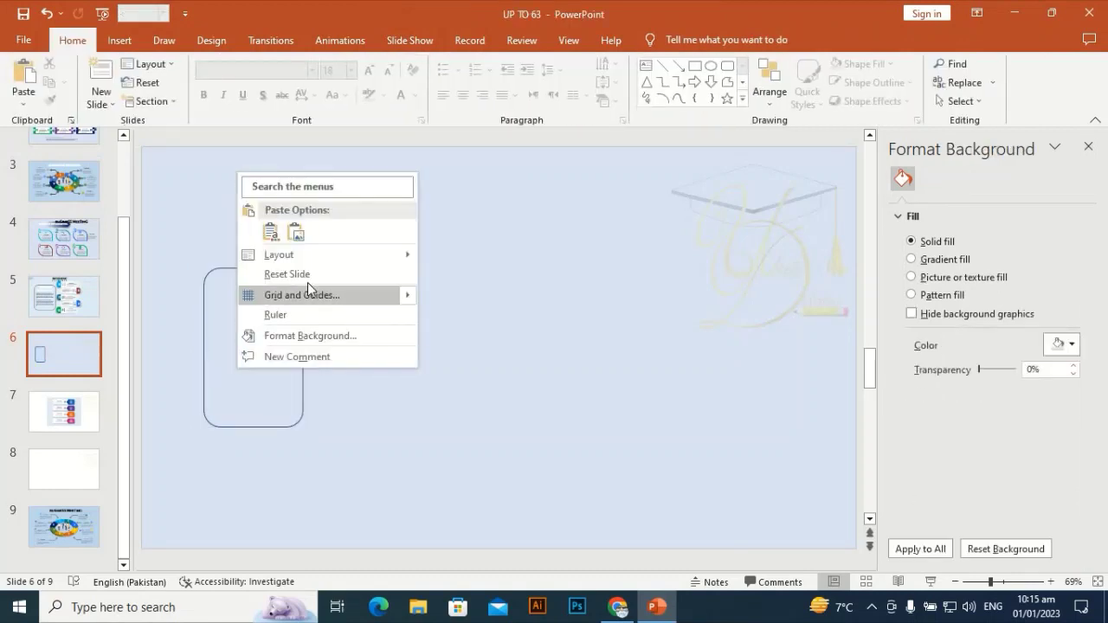
mouse_move(414, 300)
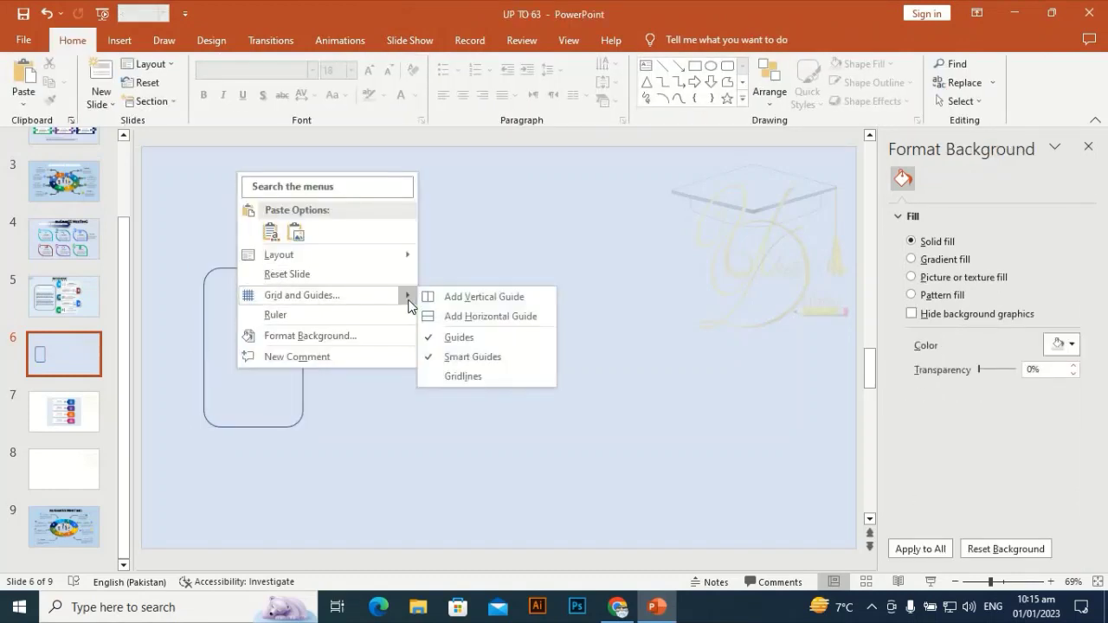
click(476, 316)
right_click(408, 220)
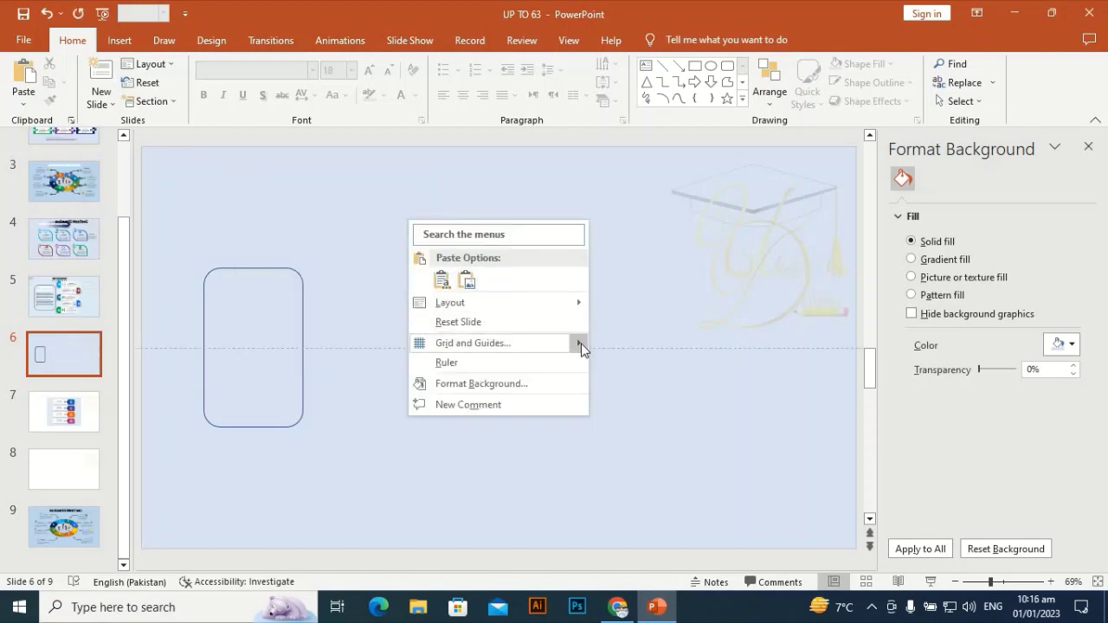
mouse_move(581, 342)
click(644, 364)
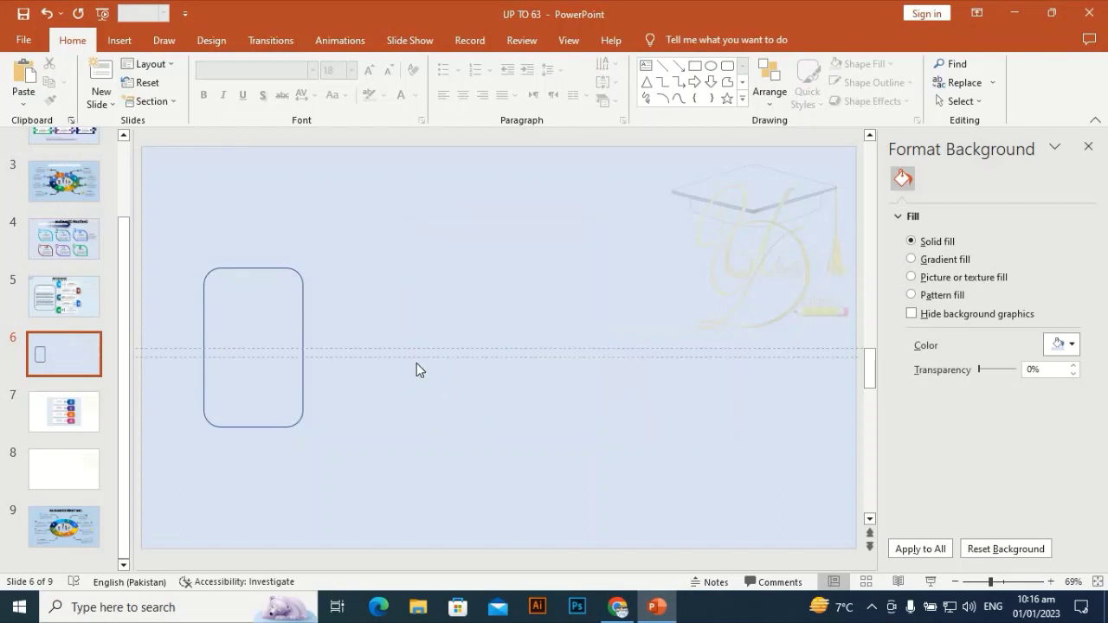
Step: Lower the second horizontal guide and put the rounded rectangle into Edit Points mode
drag(416, 350, 418, 314)
drag(398, 378, 398, 381)
click(119, 39)
click(261, 267)
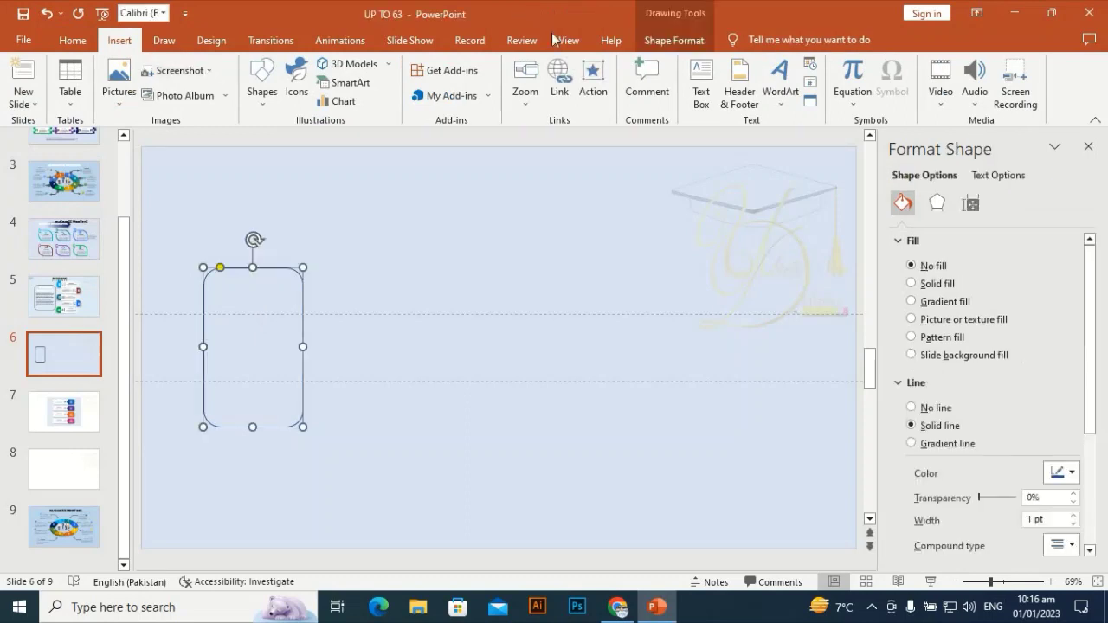
click(688, 40)
click(159, 64)
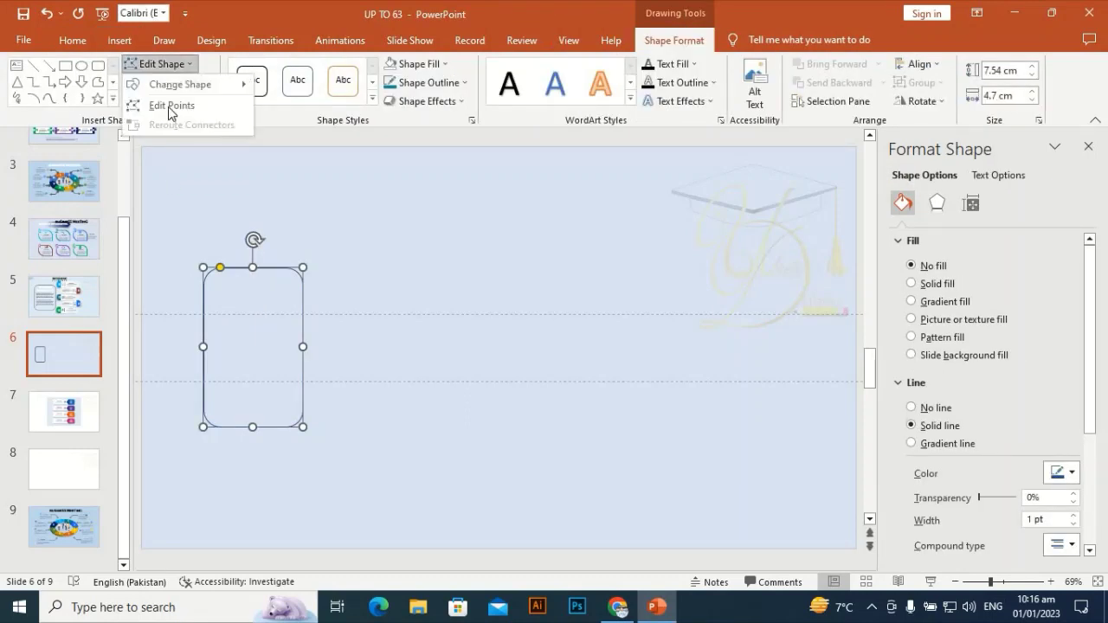
click(170, 105)
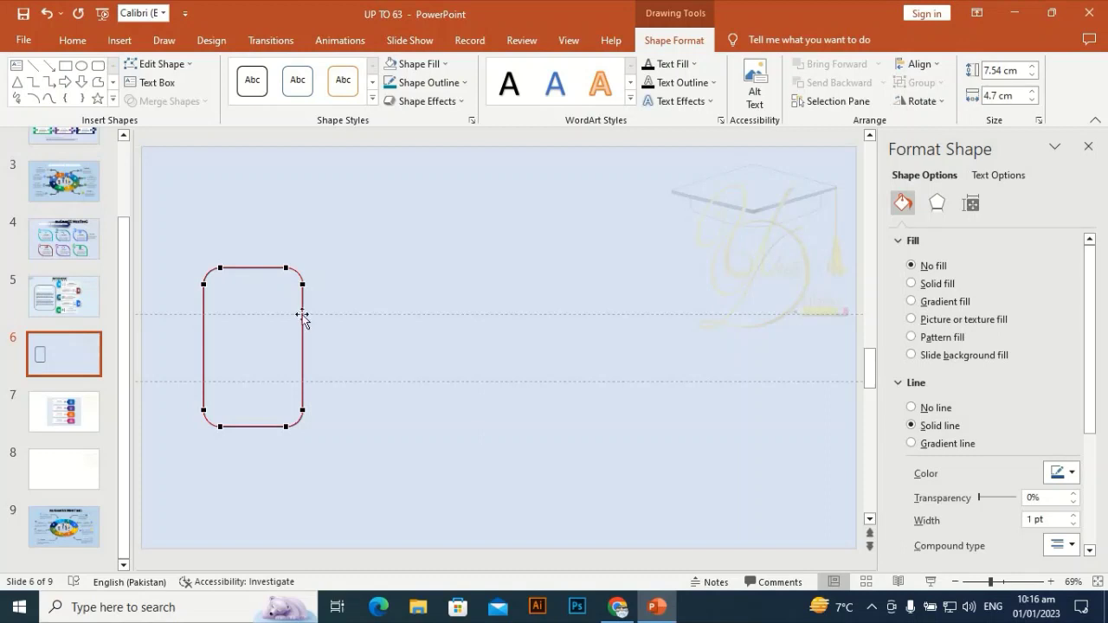
Step: Add three points on the rectangle's right edge and open the path there
key(ctrl)
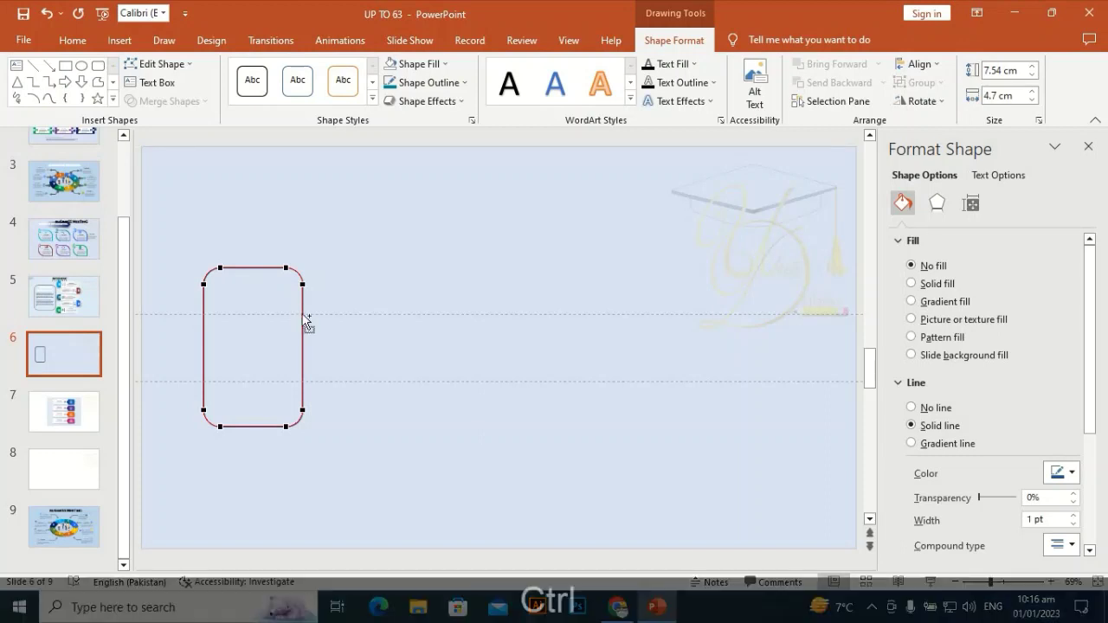
ctrl+click(303, 313)
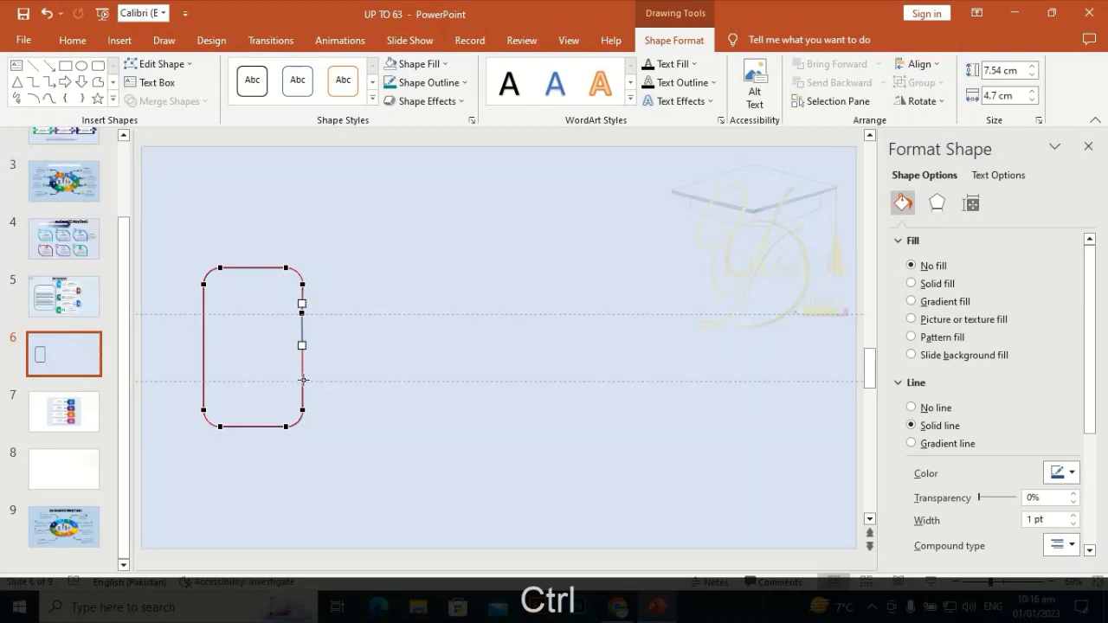
ctrl+click(302, 379)
ctrl+click(302, 337)
right_click(303, 344)
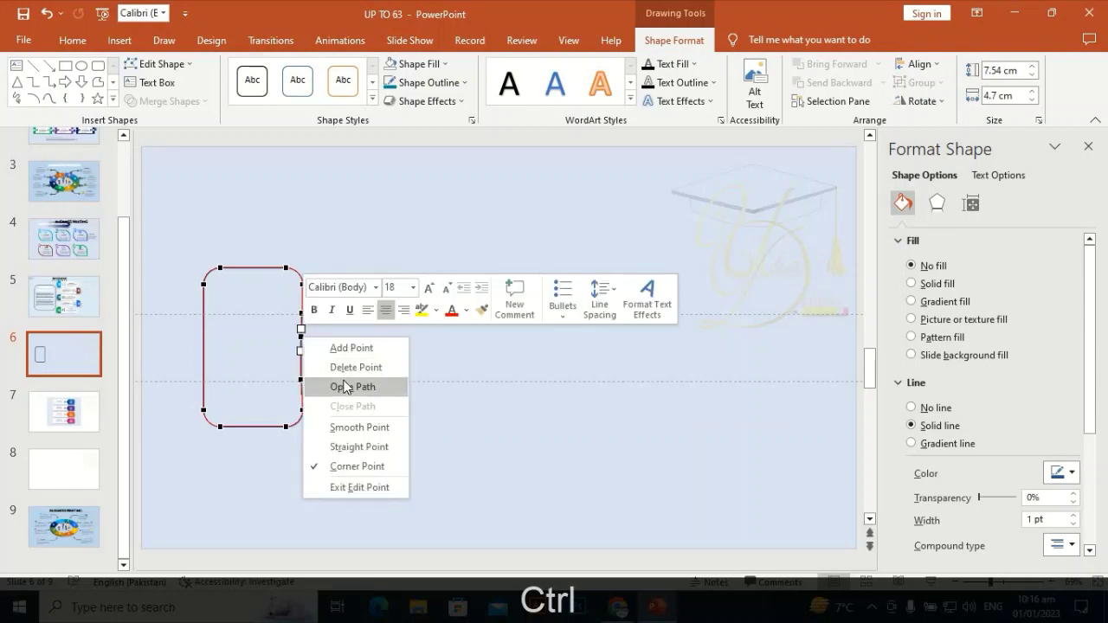
click(309, 386)
Step: Delete the right-edge segment above the break and pull the open end into an up-right diagonal
right_click(306, 341)
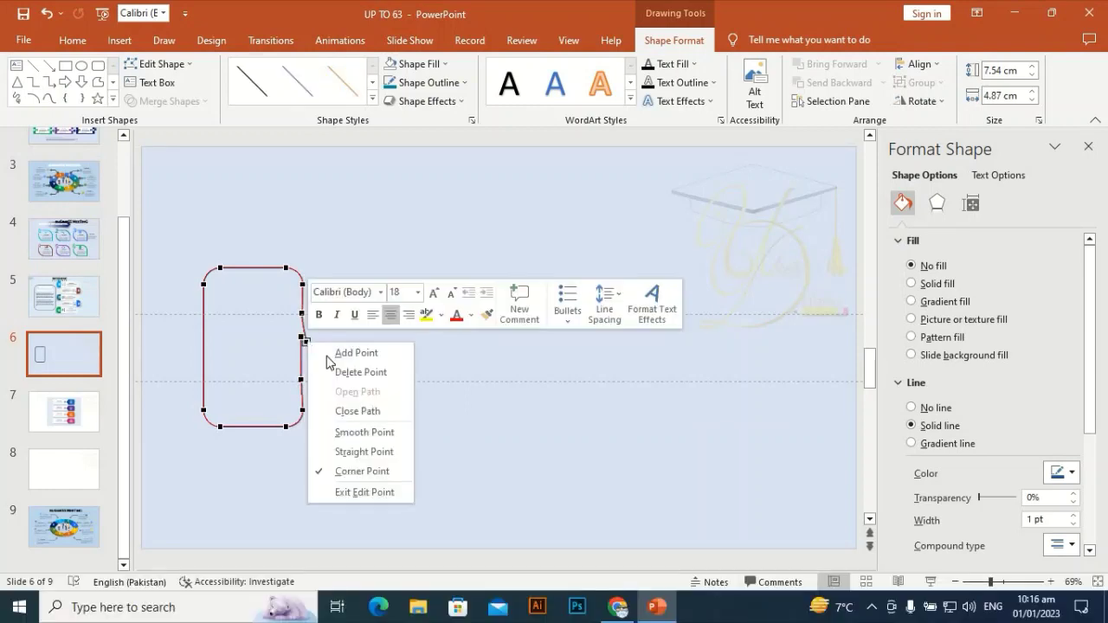
click(333, 371)
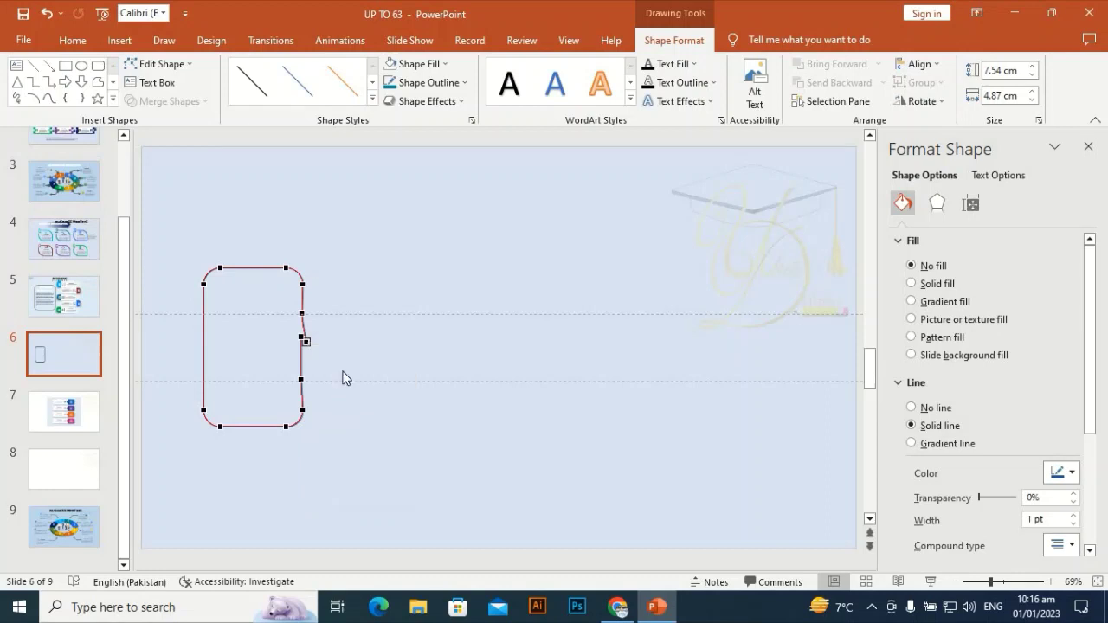
right_click(300, 337)
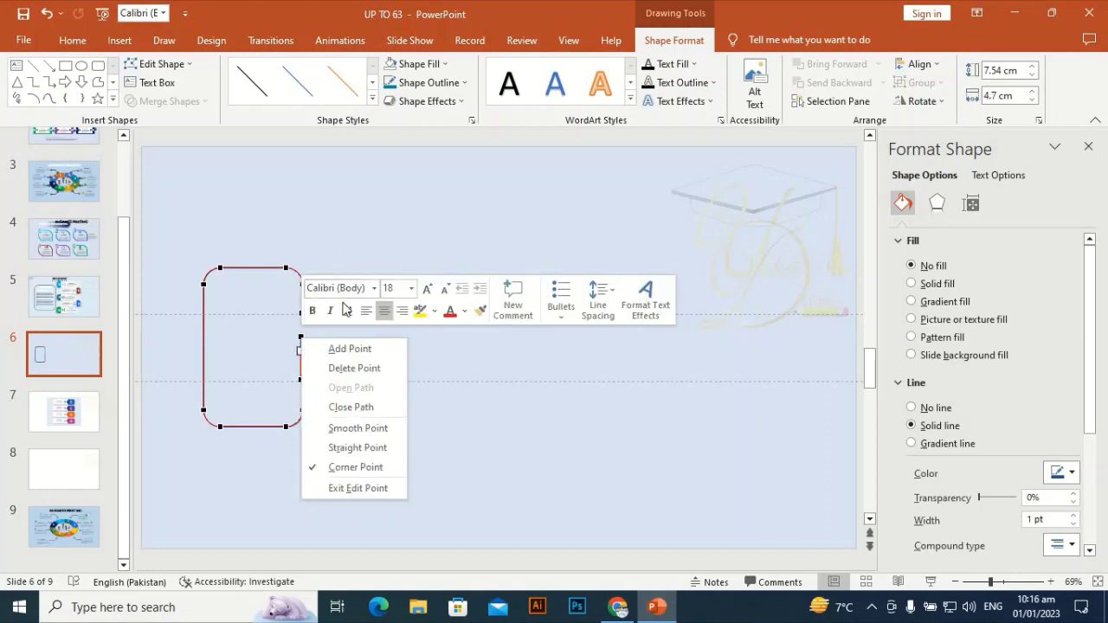
click(297, 345)
drag(298, 336, 335, 313)
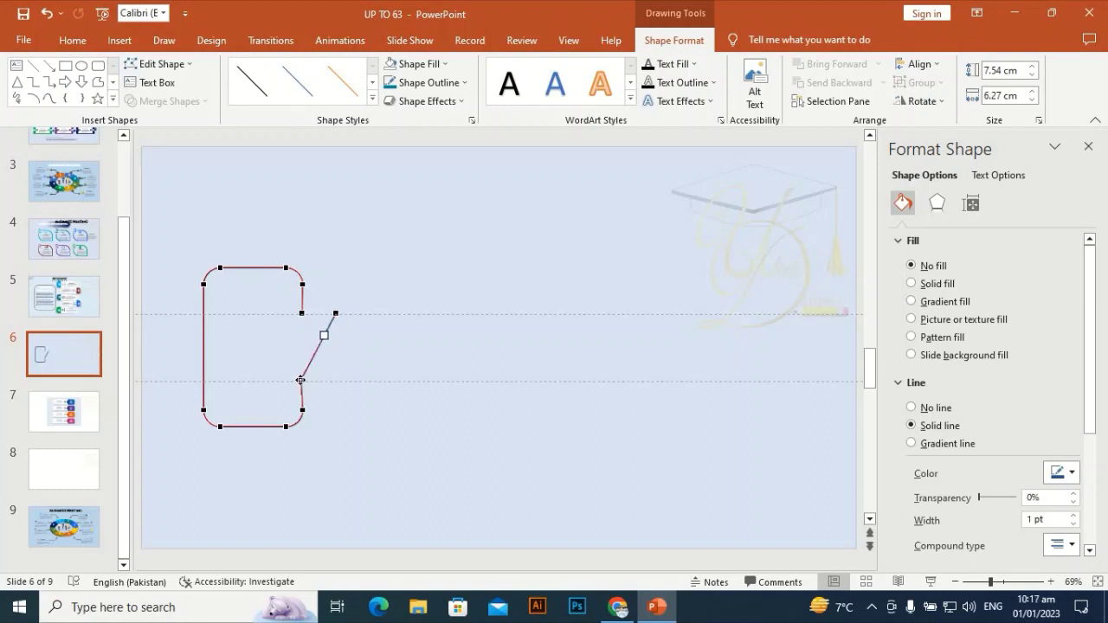
alt+click(302, 380)
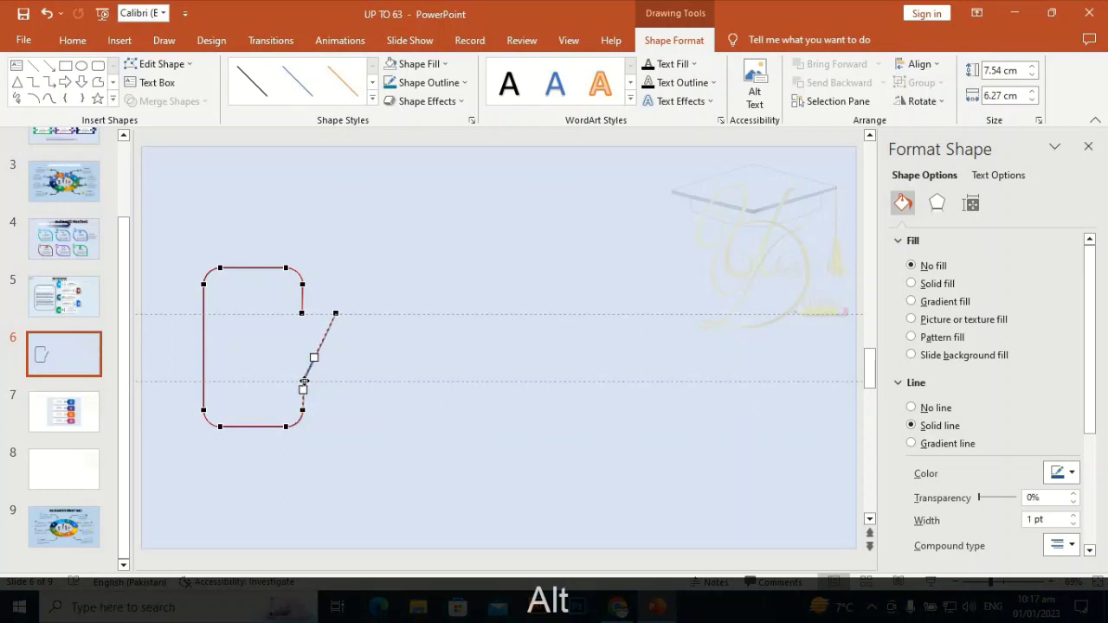
click(322, 395)
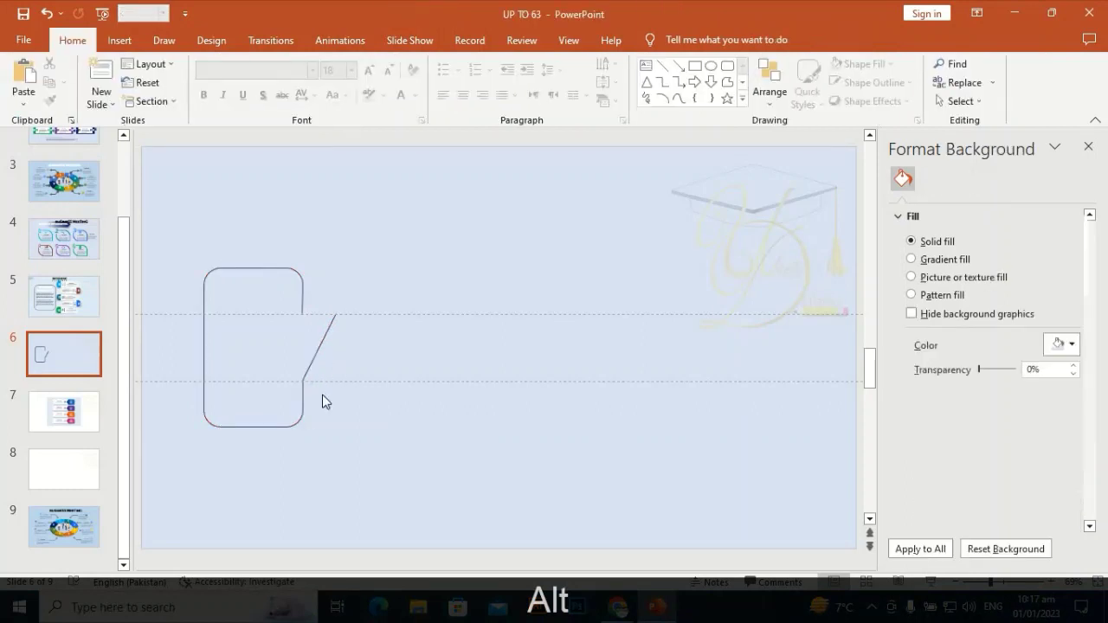
click(300, 405)
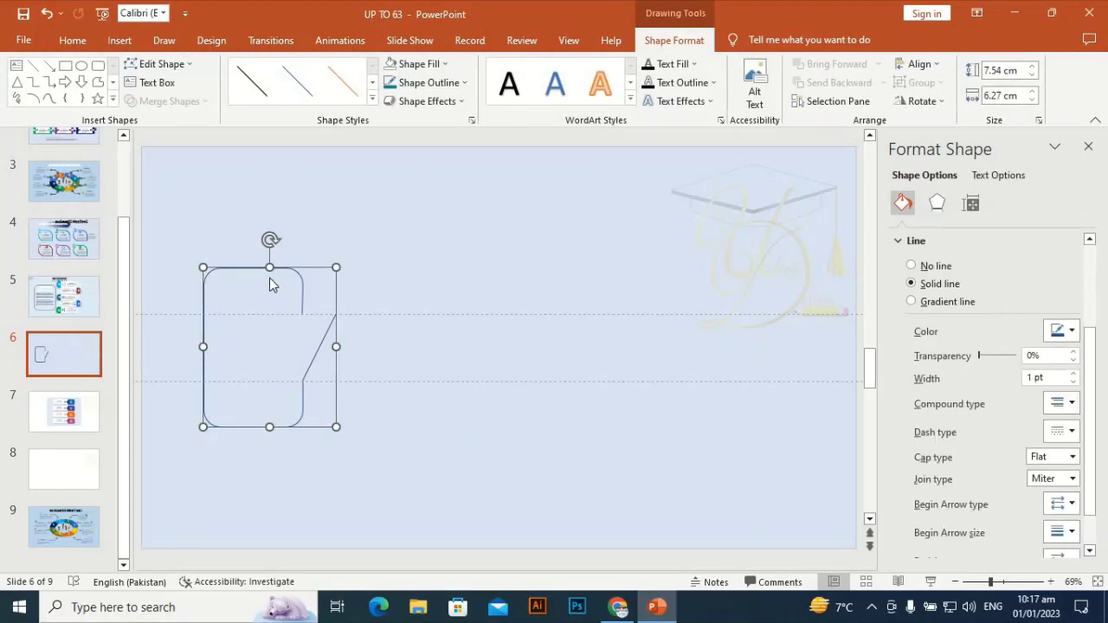
Step: Duplicate the reshaped outline and place the copy to the right of the original
key(ctrl+d)
drag(309, 422, 411, 409)
key(Right)
key(Right)
key(Right)
key(Right)
key(Right)
key(Right)
key(Right)
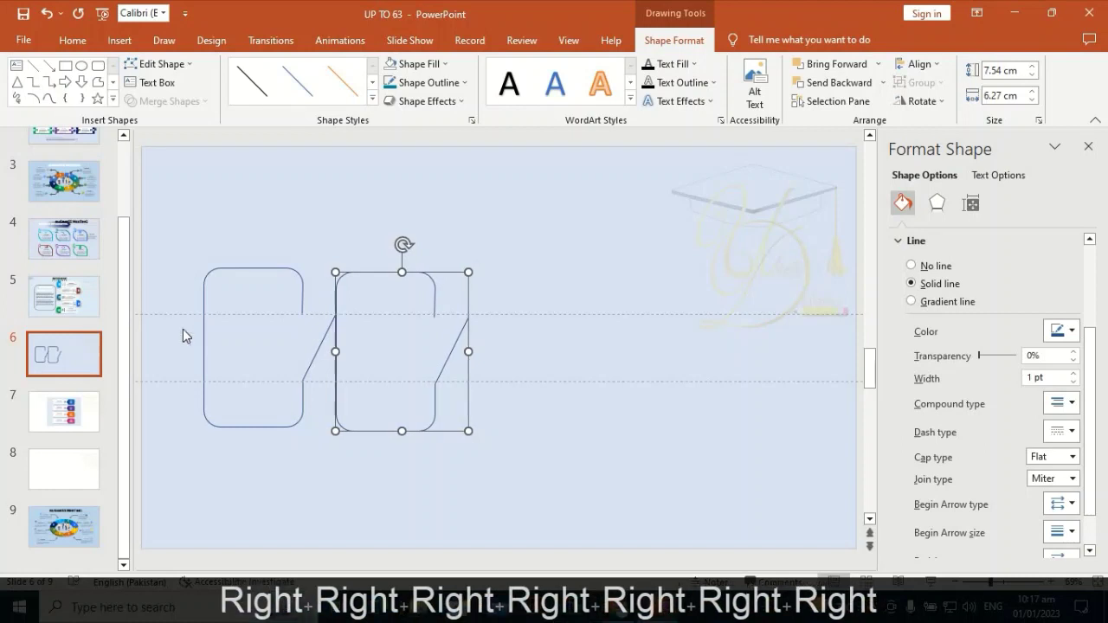
Step: Delete the copy's diagonal end point and its lower right-side points and segments
click(141, 65)
click(172, 105)
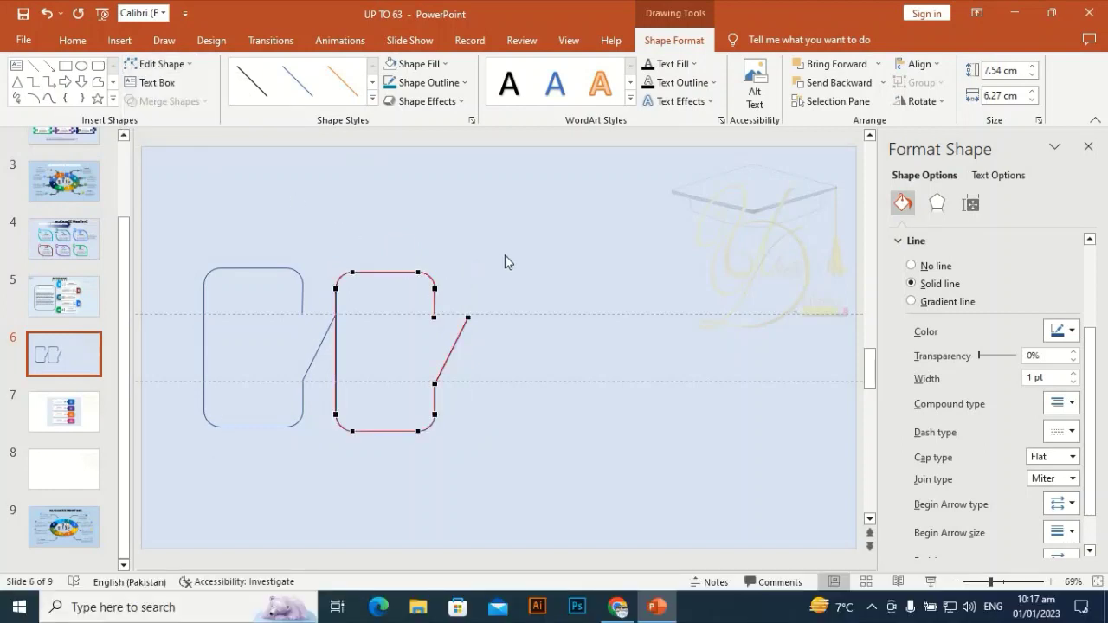
right_click(456, 339)
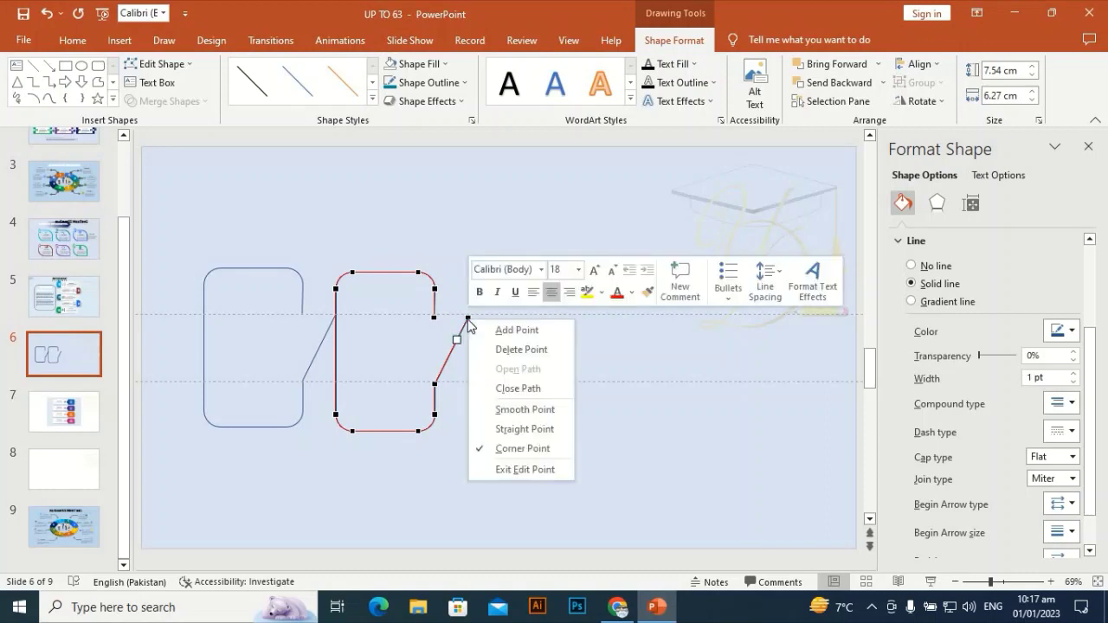
click(519, 349)
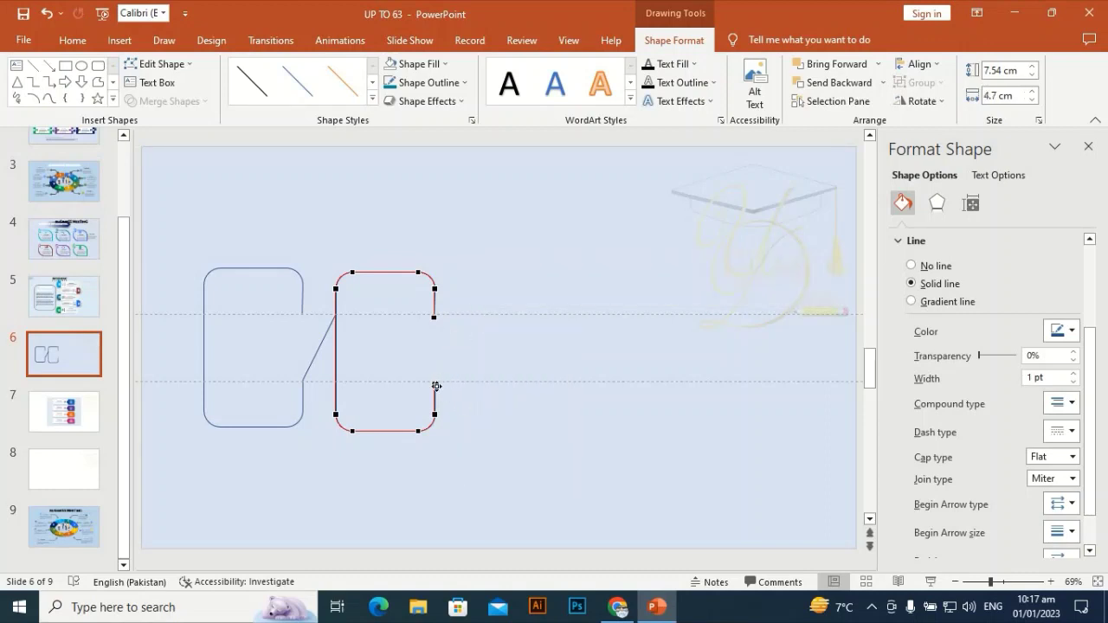
right_click(435, 385)
click(477, 417)
right_click(434, 421)
click(480, 449)
right_click(413, 430)
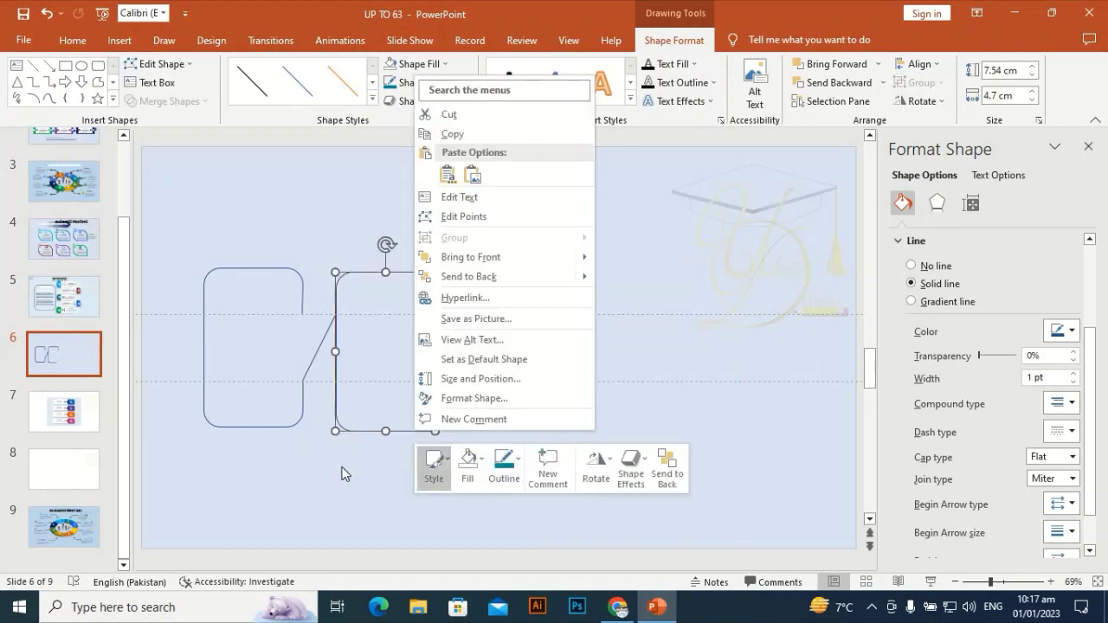
click(413, 430)
click(401, 433)
click(395, 429)
Step: Trim the copy's bottom edge and lower vertical part, leaving a rounded top piece nudged right
click(167, 65)
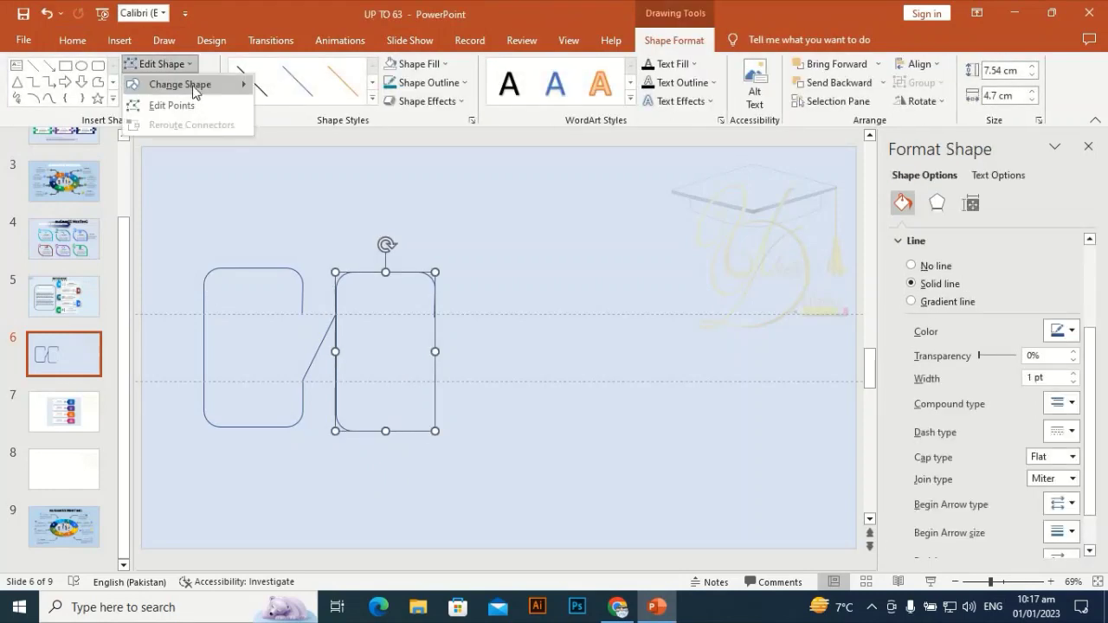
click(163, 107)
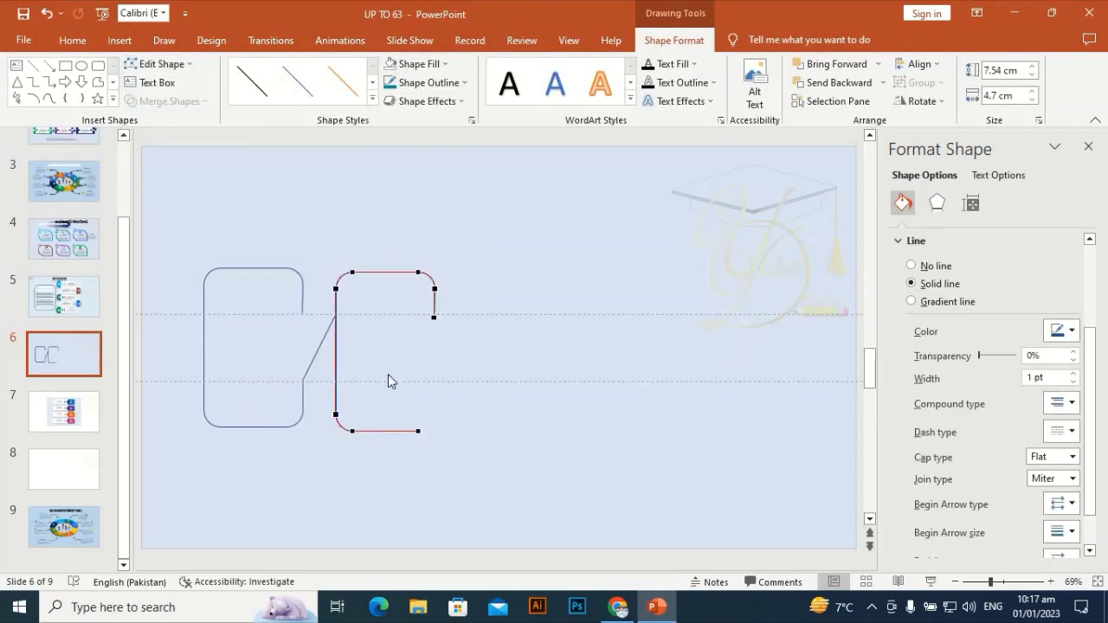
right_click(419, 431)
click(474, 297)
right_click(351, 432)
click(413, 305)
ctrl+click(336, 314)
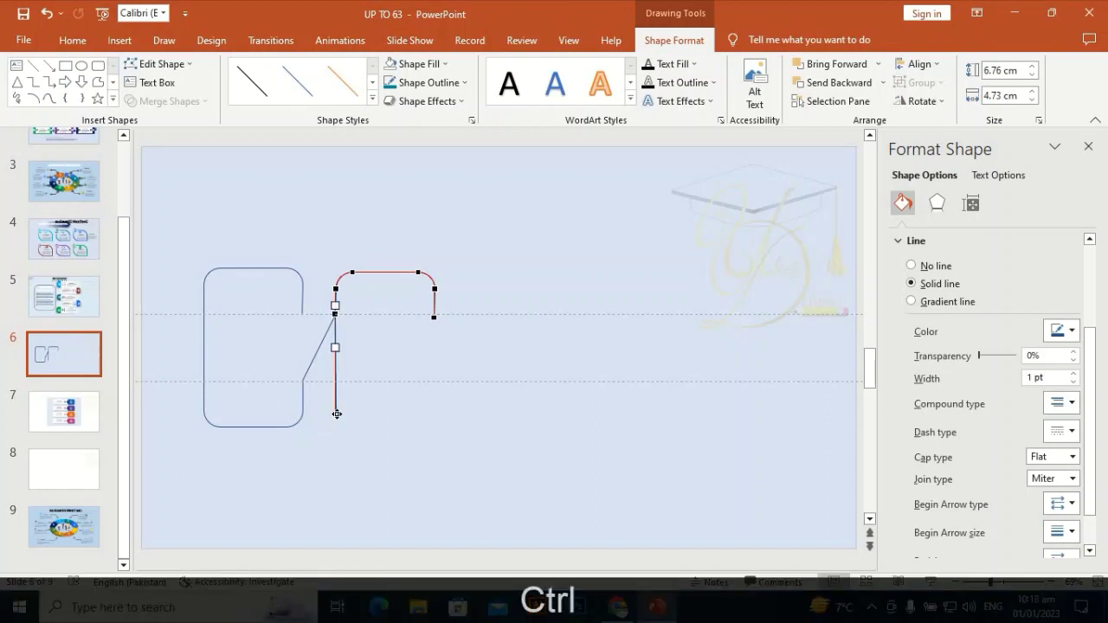
right_click(337, 414)
click(408, 441)
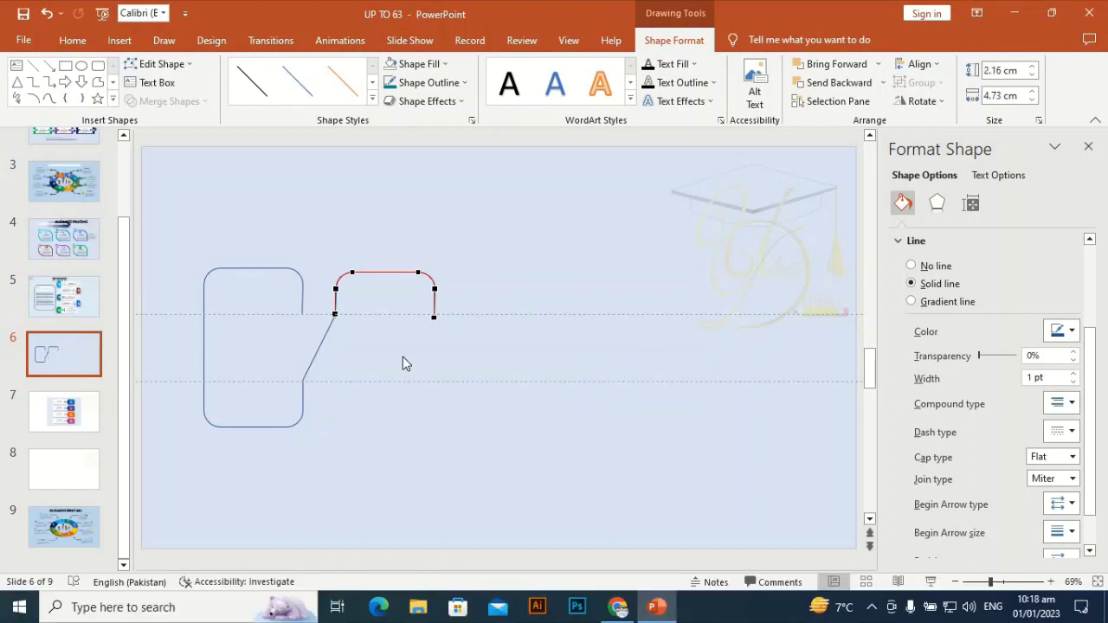
click(403, 363)
click(350, 276)
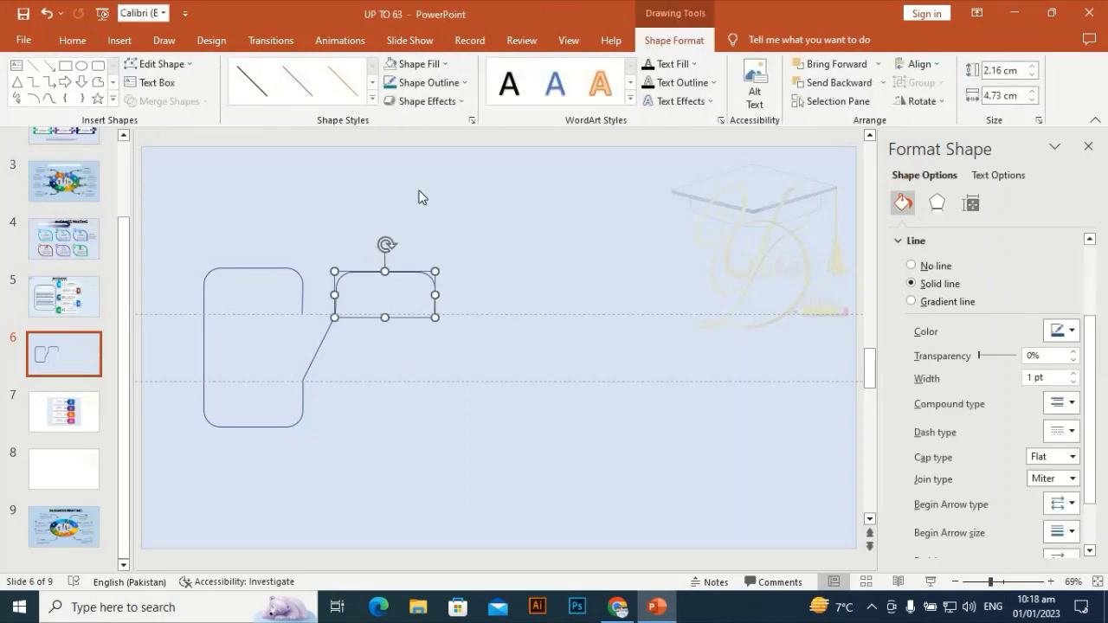
key(Right)
Step: Group the first outline and the trimmed rounded piece with Ctrl+Shift+G
click(421, 193)
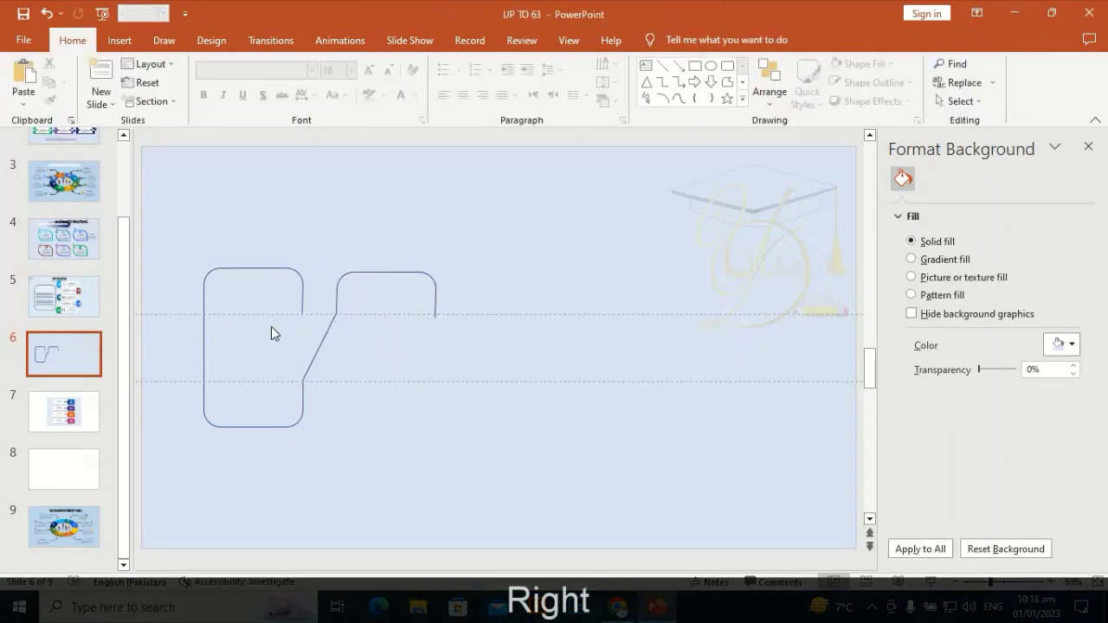
click(408, 273)
shift+click(297, 269)
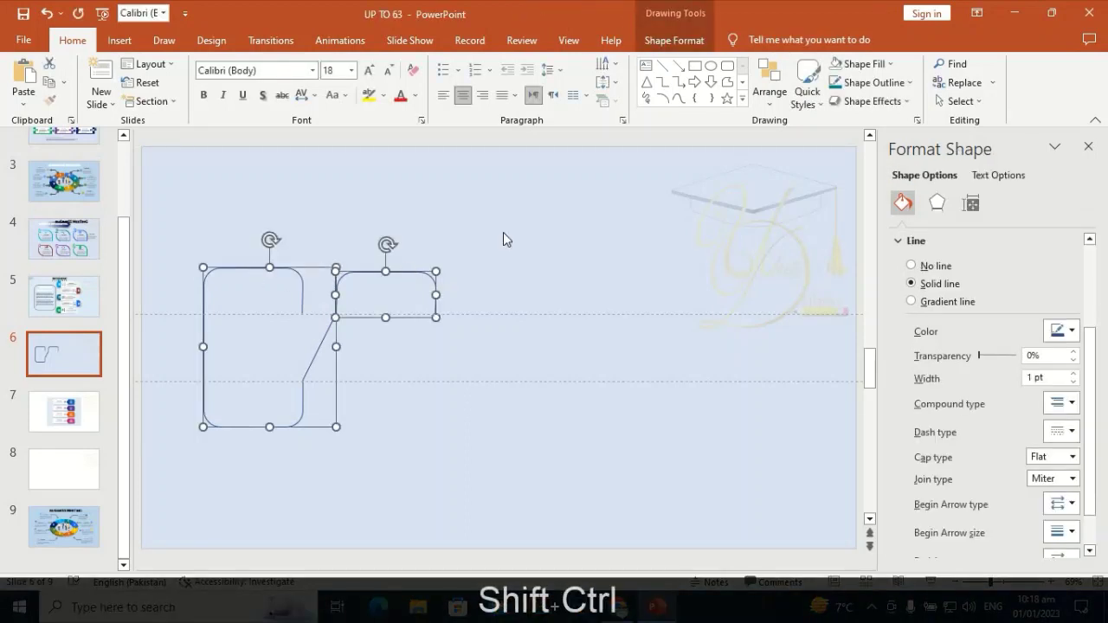
key(ctrl+shift+g)
Step: Duplicate the group, move it right, flip it vertically, and line it up with the outlines
key(ctrl+d)
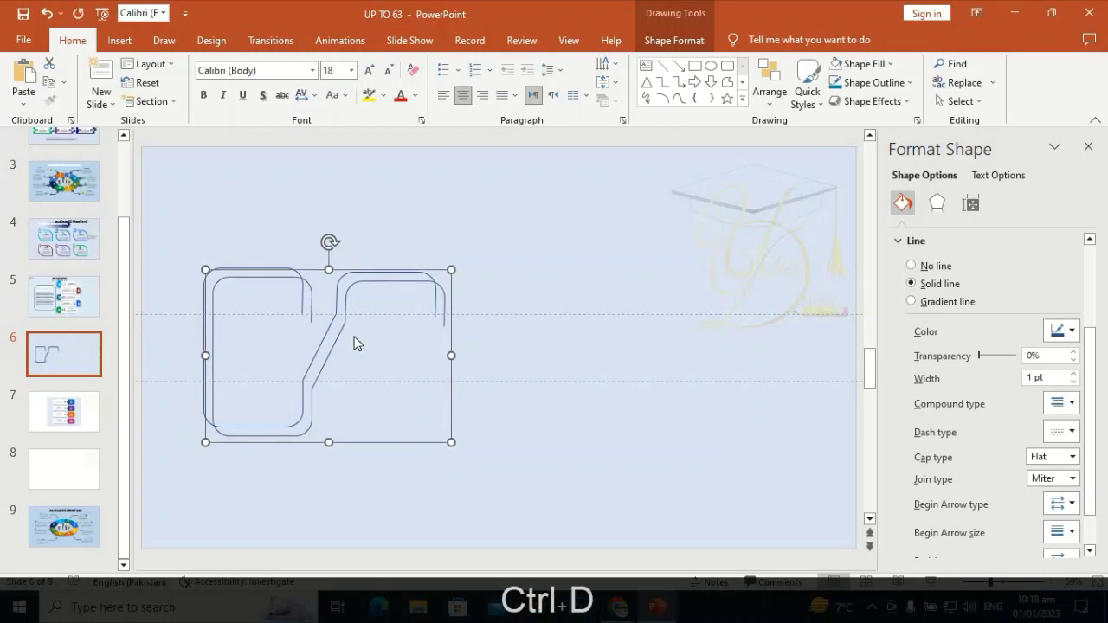
drag(343, 324, 468, 322)
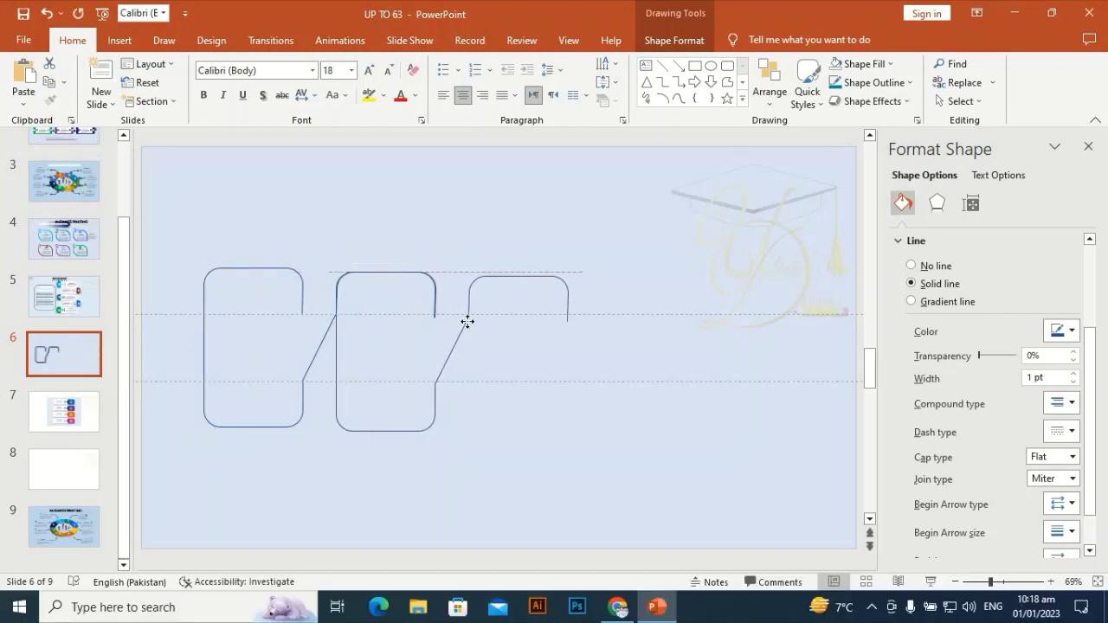
click(874, 101)
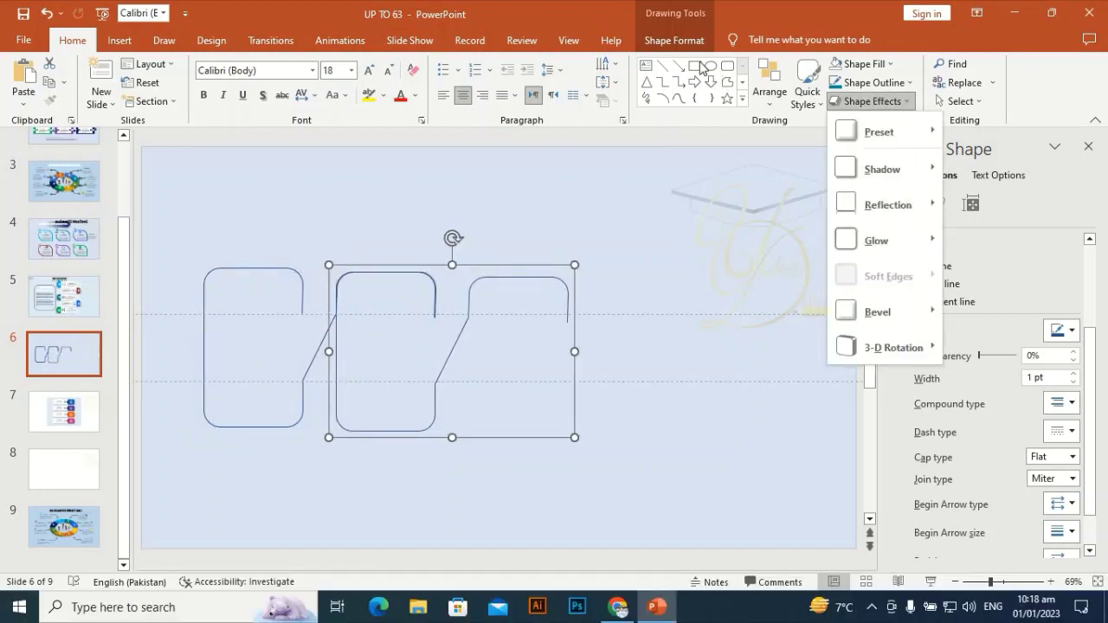
click(672, 36)
click(919, 101)
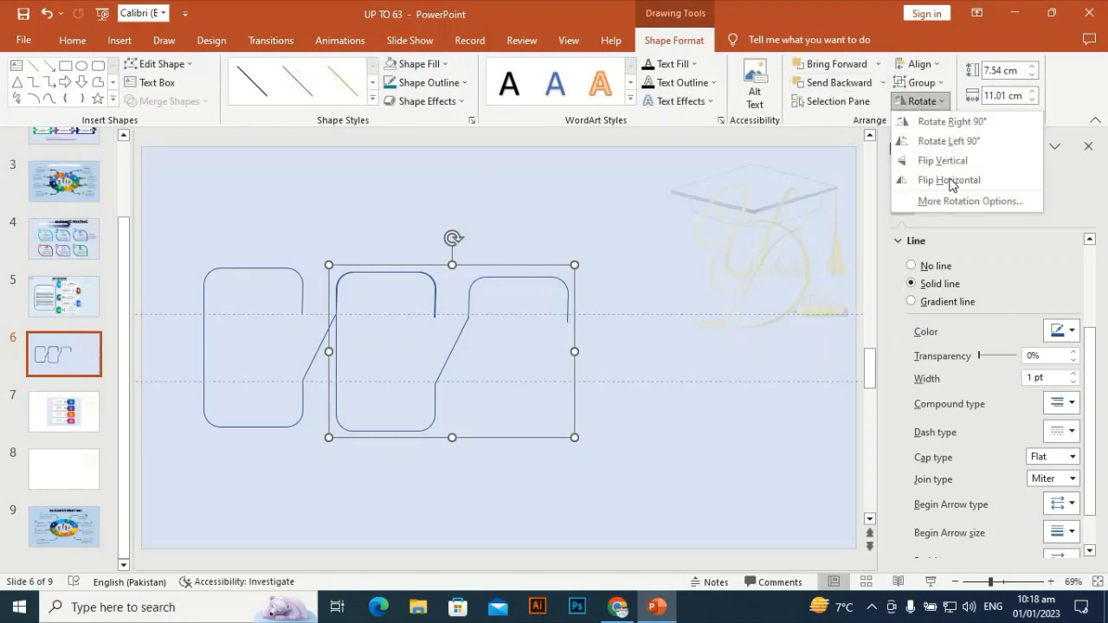
click(922, 101)
click(922, 102)
click(930, 160)
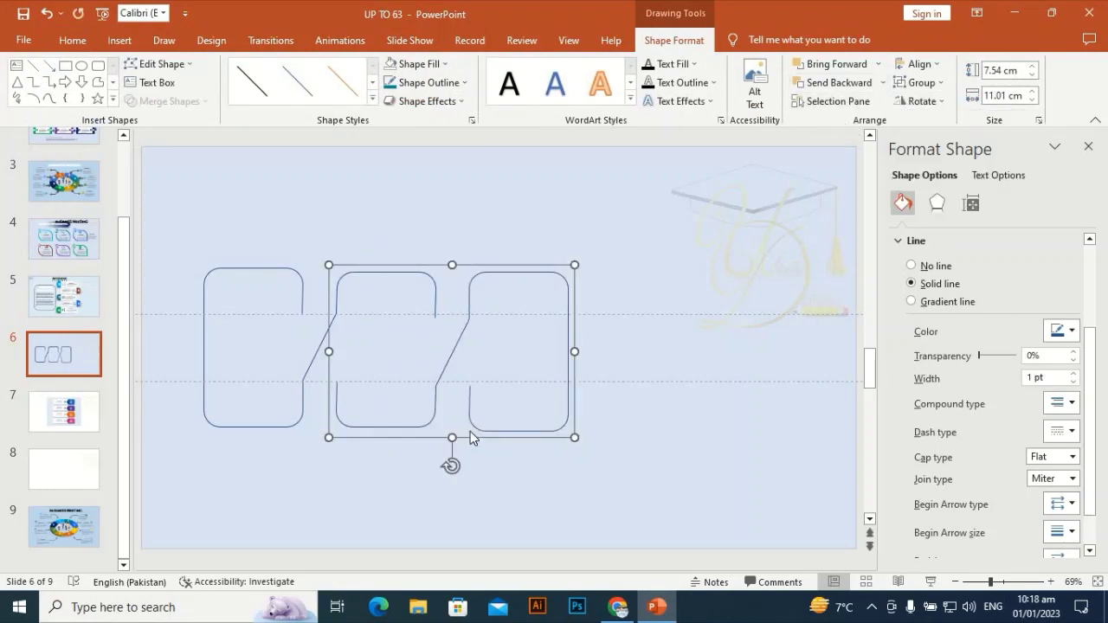
drag(471, 417, 474, 417)
click(466, 503)
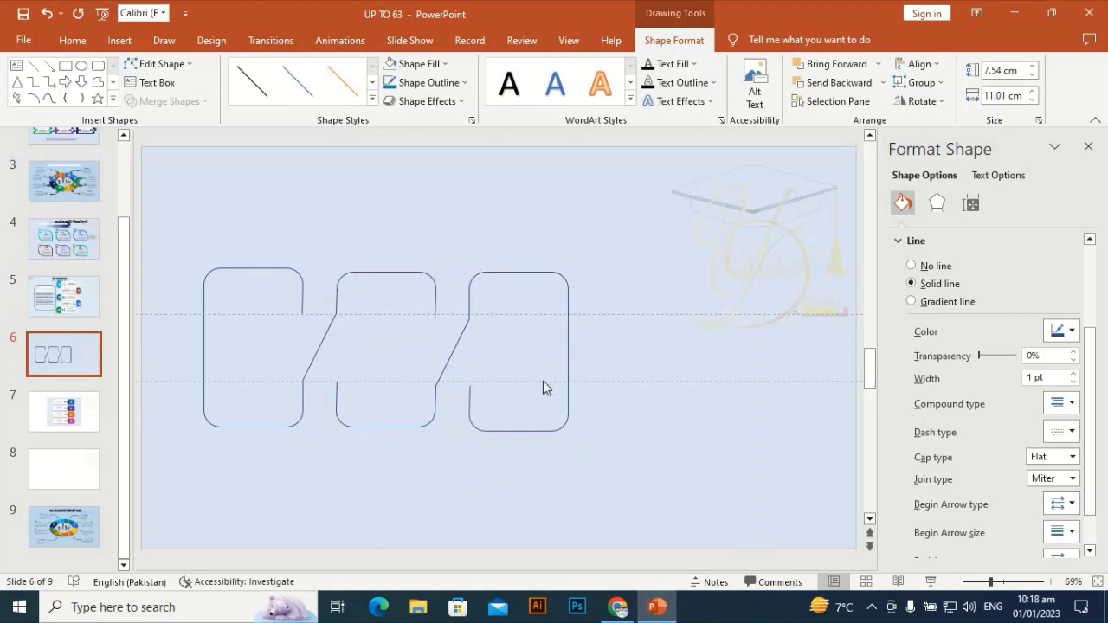
click(469, 391)
Step: Edit the third box's points, deleting its left vertical segment, bottom-left curve and bottom edge
click(161, 64)
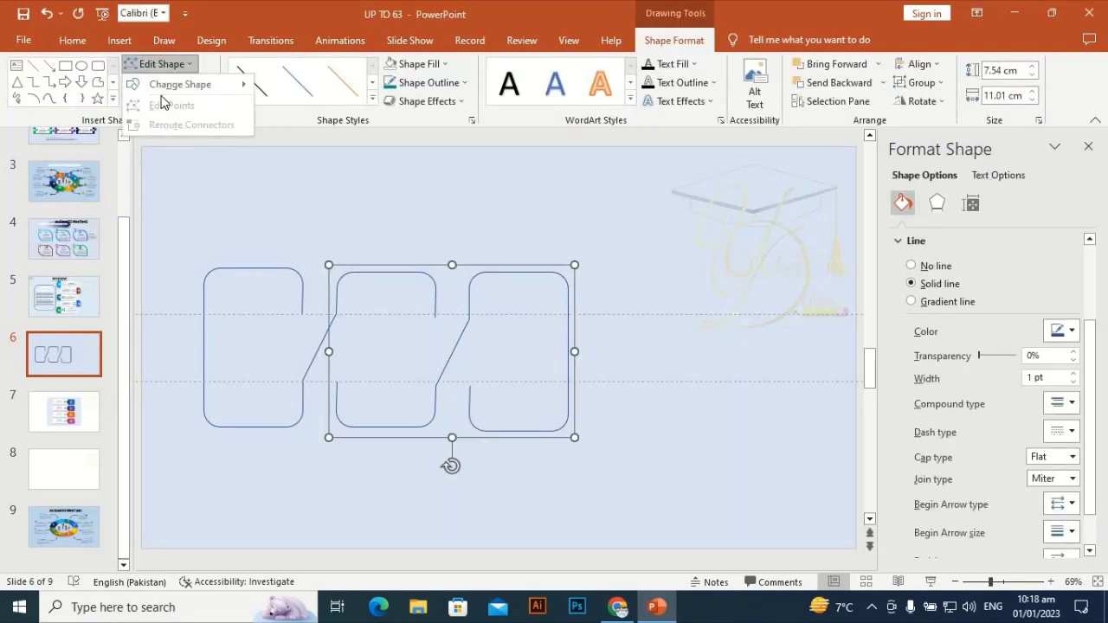
click(173, 141)
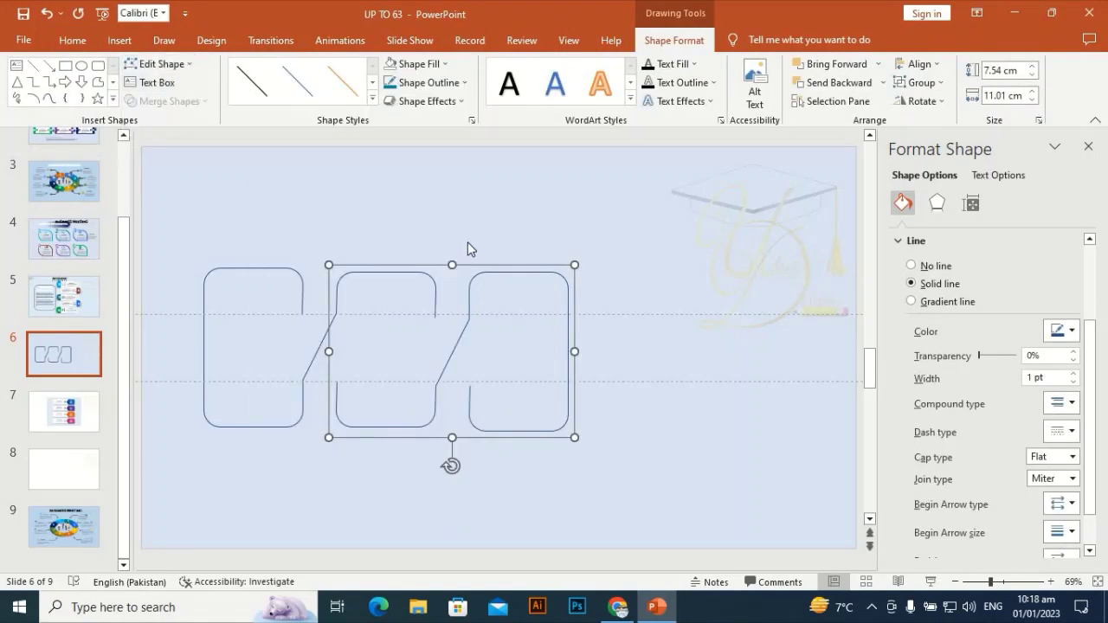
click(511, 275)
click(173, 65)
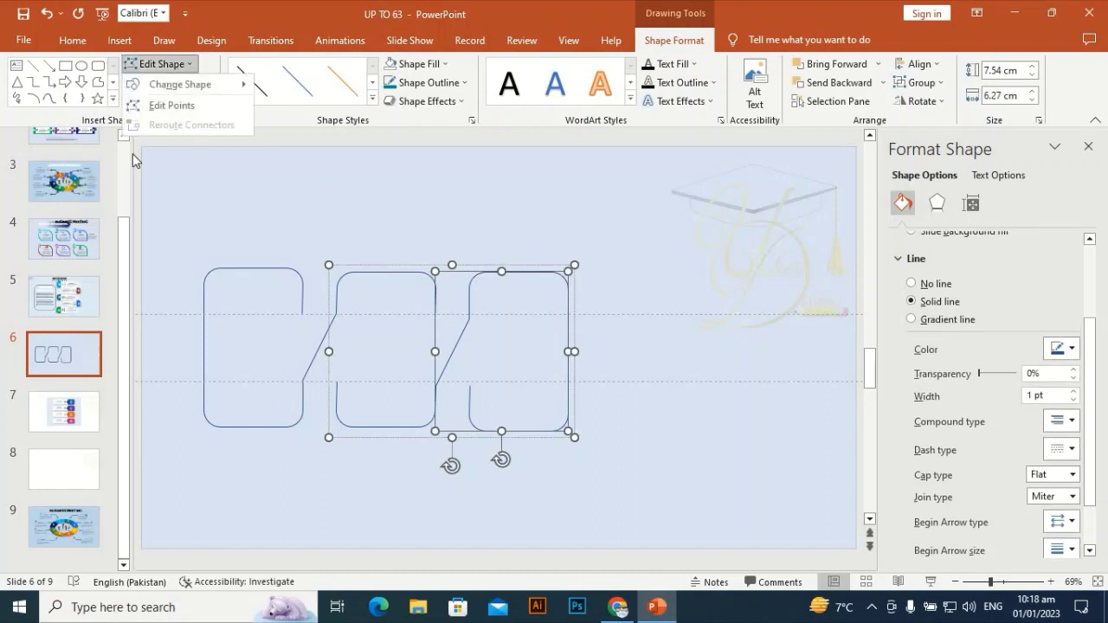
click(504, 433)
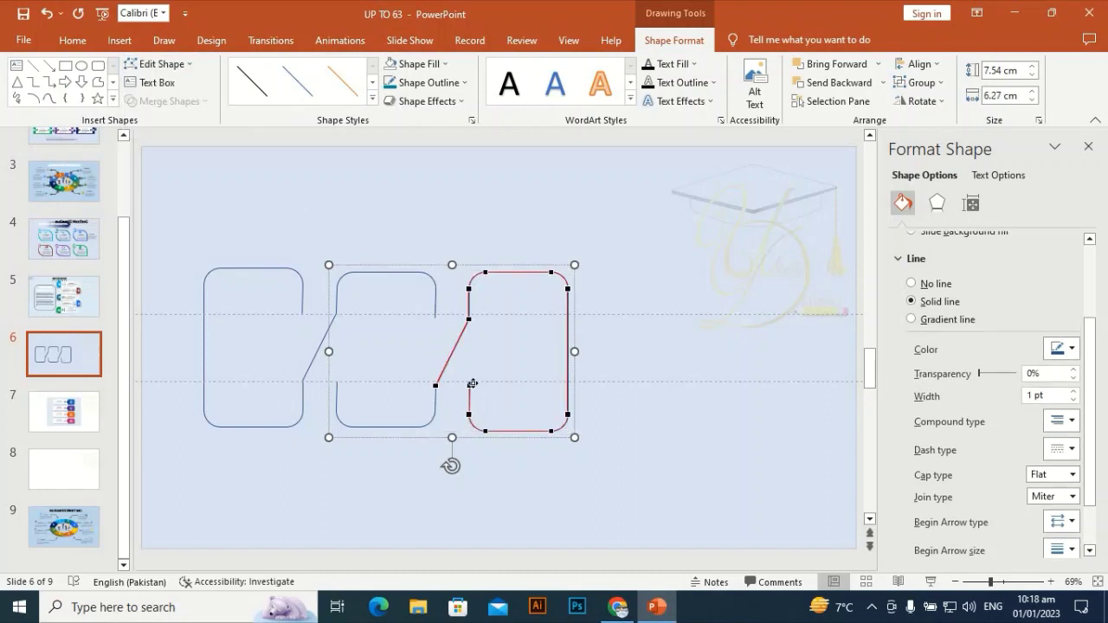
right_click(472, 383)
click(537, 413)
right_click(470, 423)
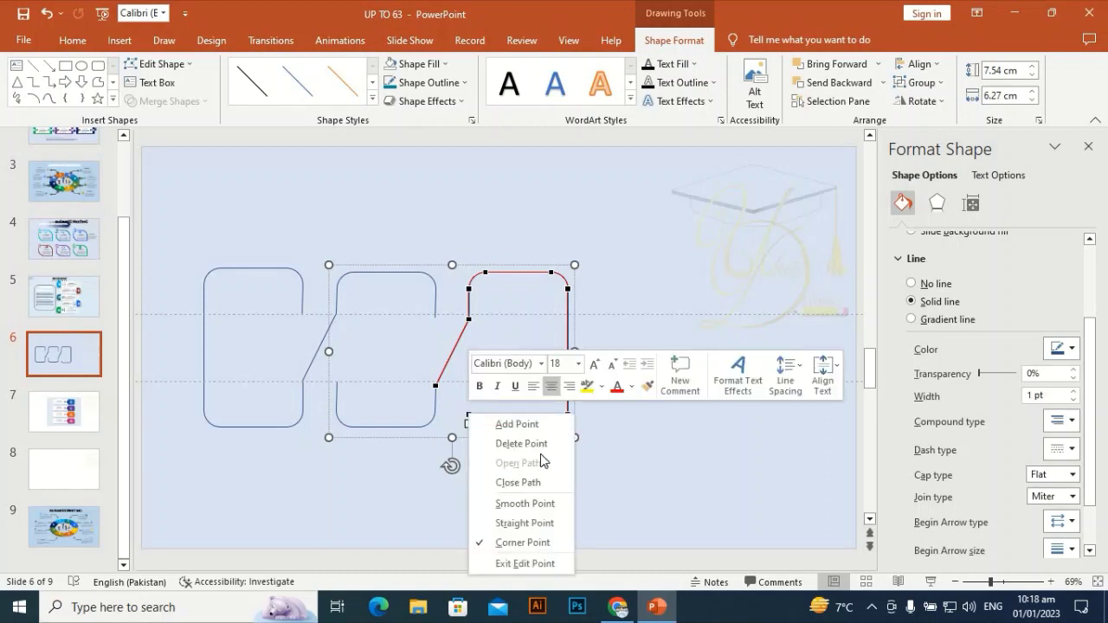
click(538, 442)
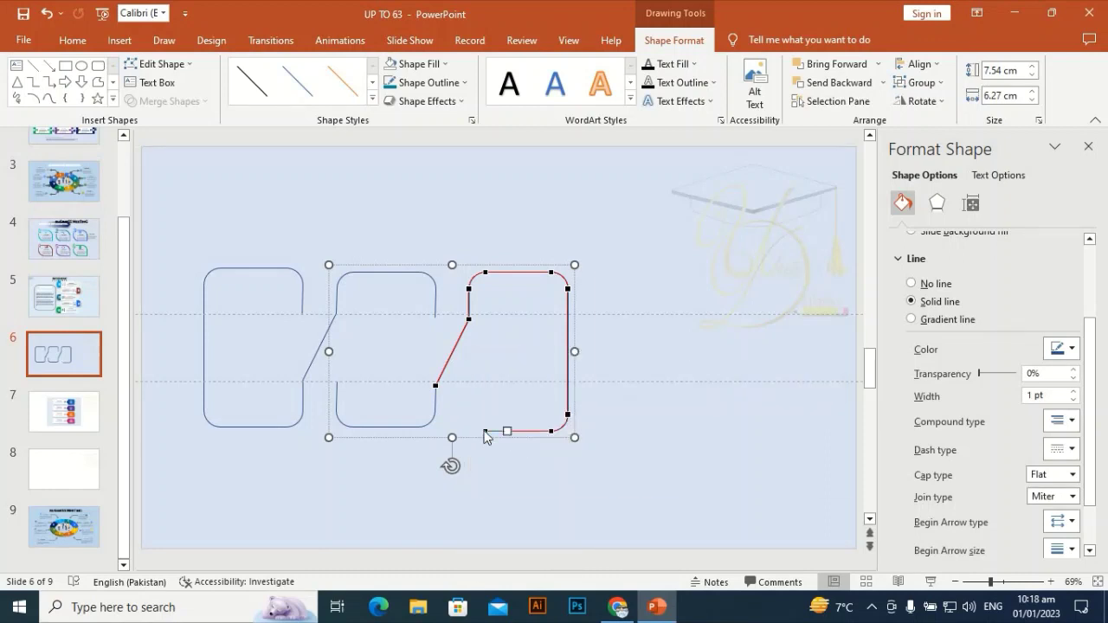
right_click(486, 430)
click(538, 300)
Step: Remove the bottom-right curve and lower right side so the box ends at the upper guide
right_click(550, 433)
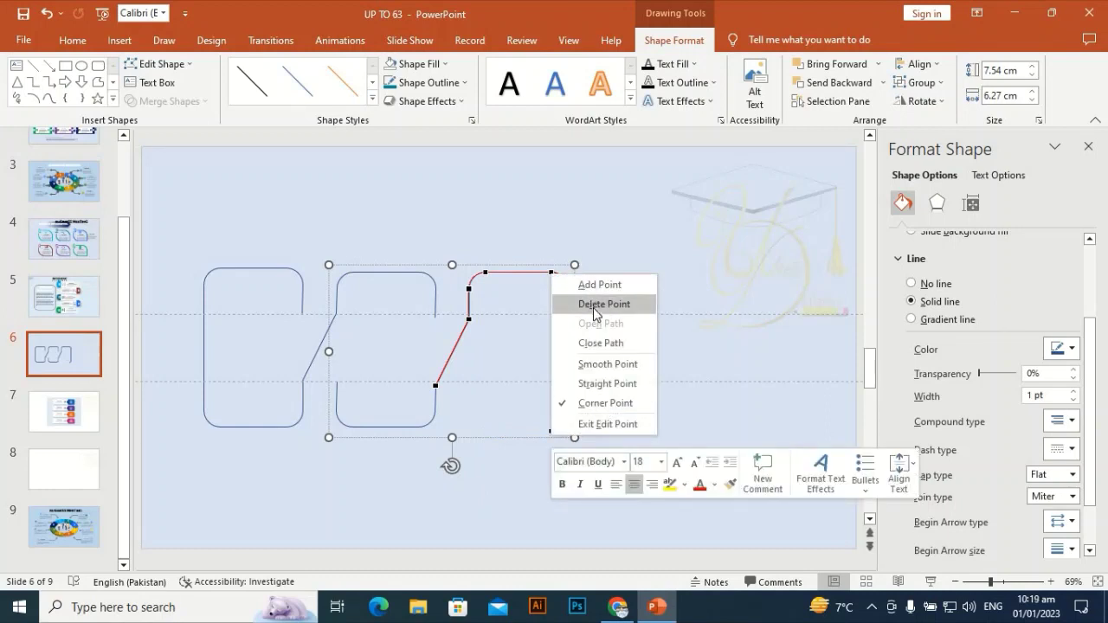
click(593, 318)
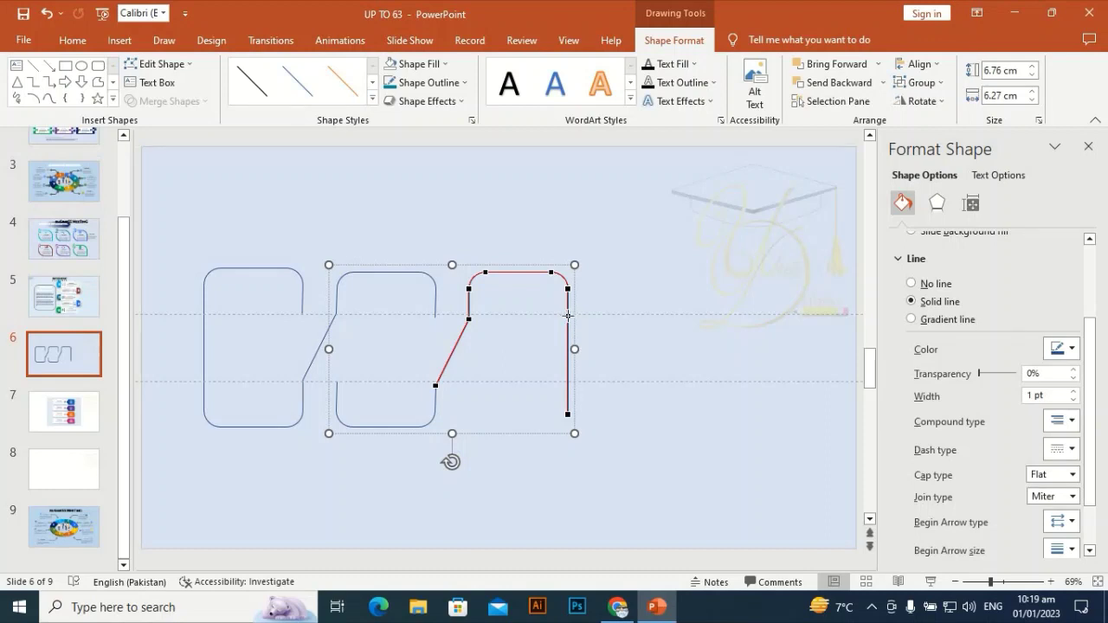
ctrl+click(567, 314)
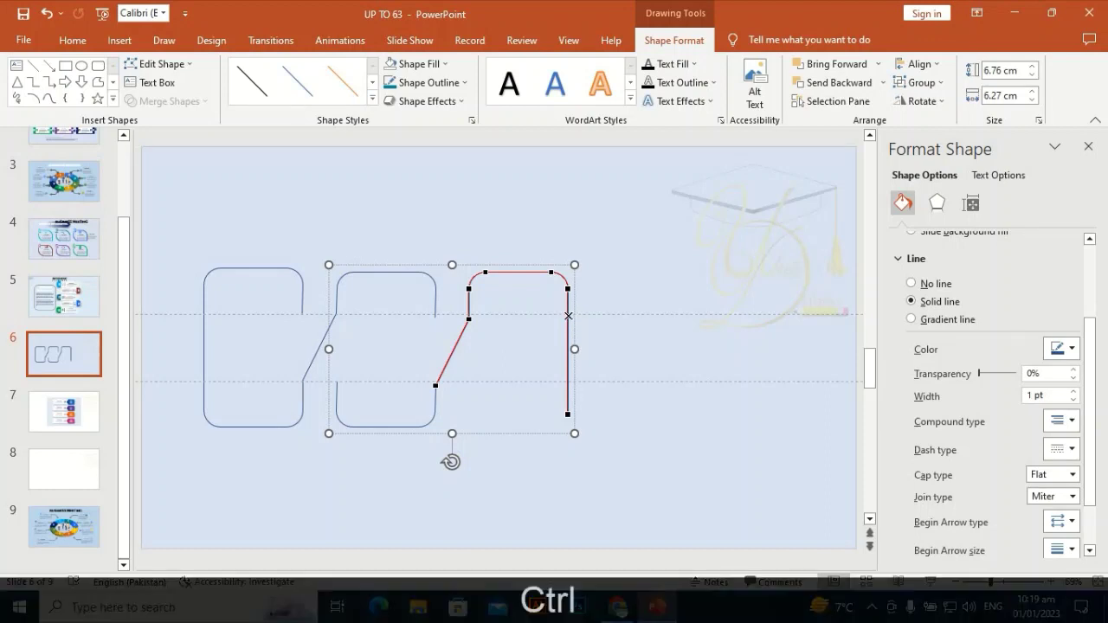
right_click(569, 417)
click(629, 445)
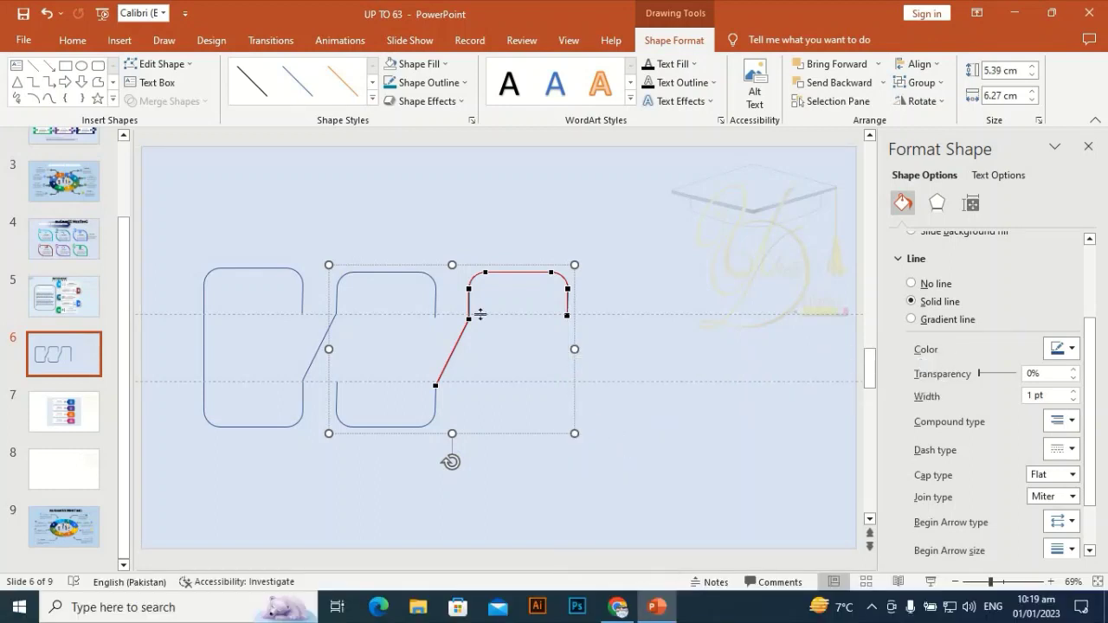
click(458, 230)
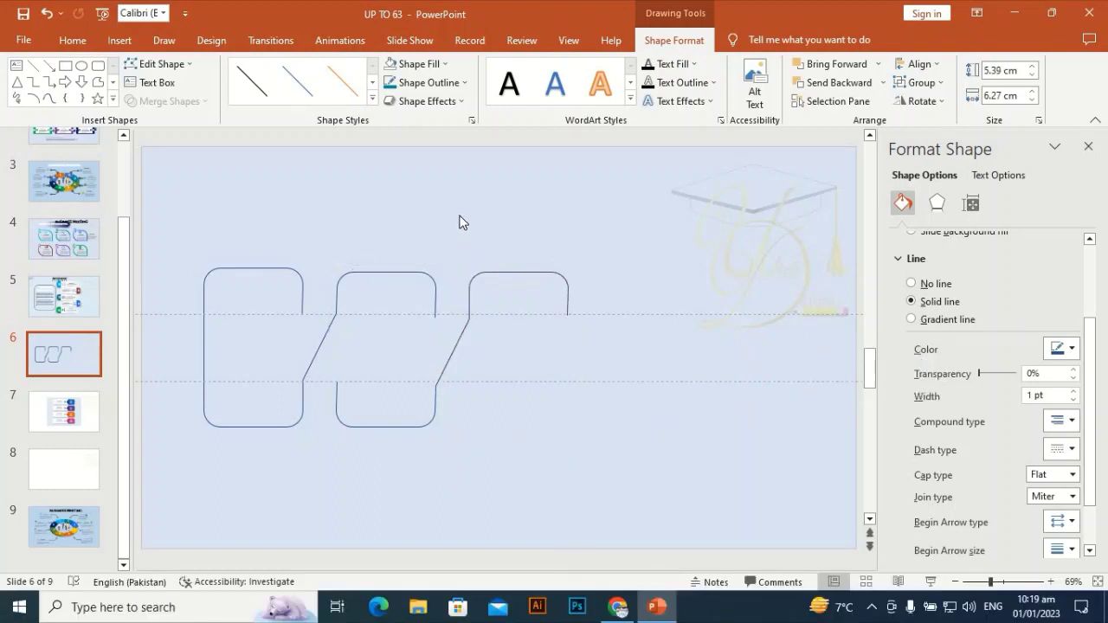
Step: Duplicate the linked outline group, flip it horizontally and vertically, and align it as the fourth box
click(275, 271)
key(ctrl+d)
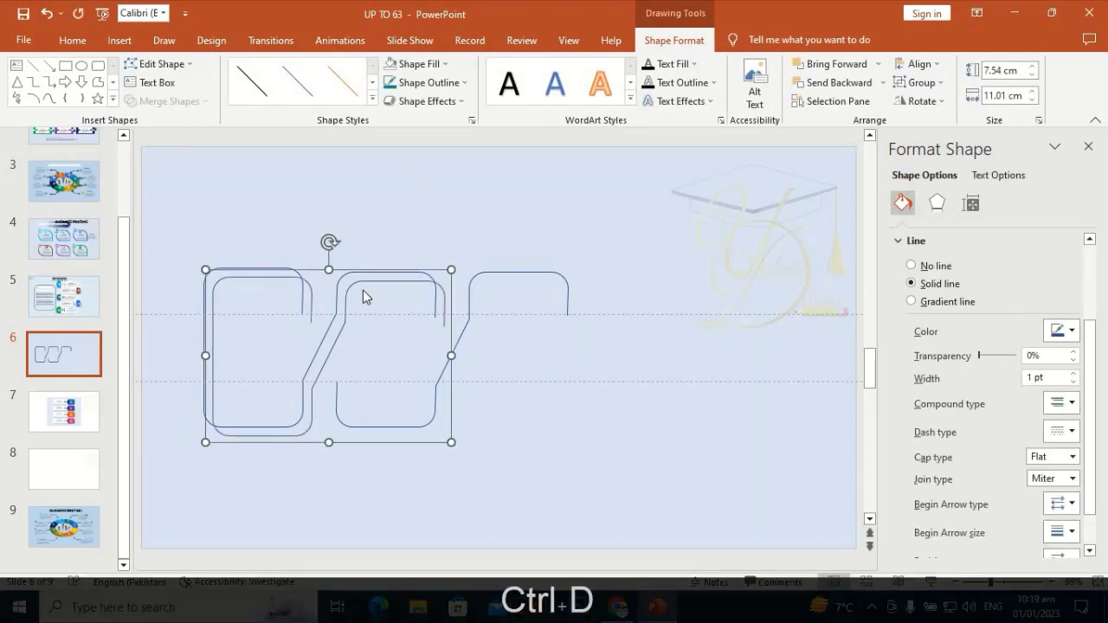
drag(362, 286, 624, 314)
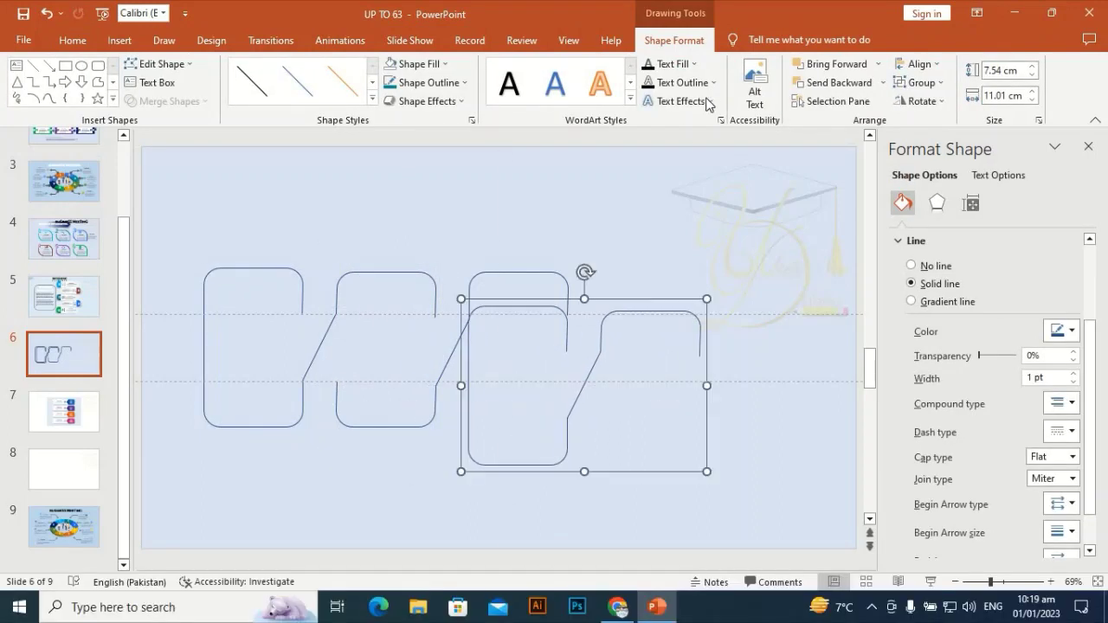
click(913, 107)
click(940, 180)
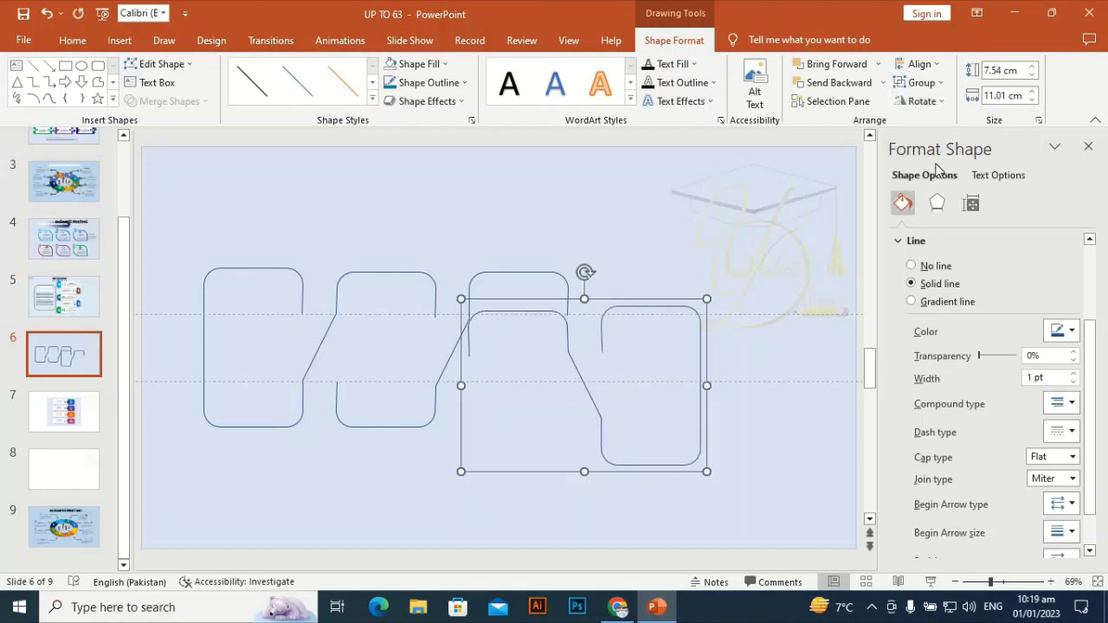
click(932, 102)
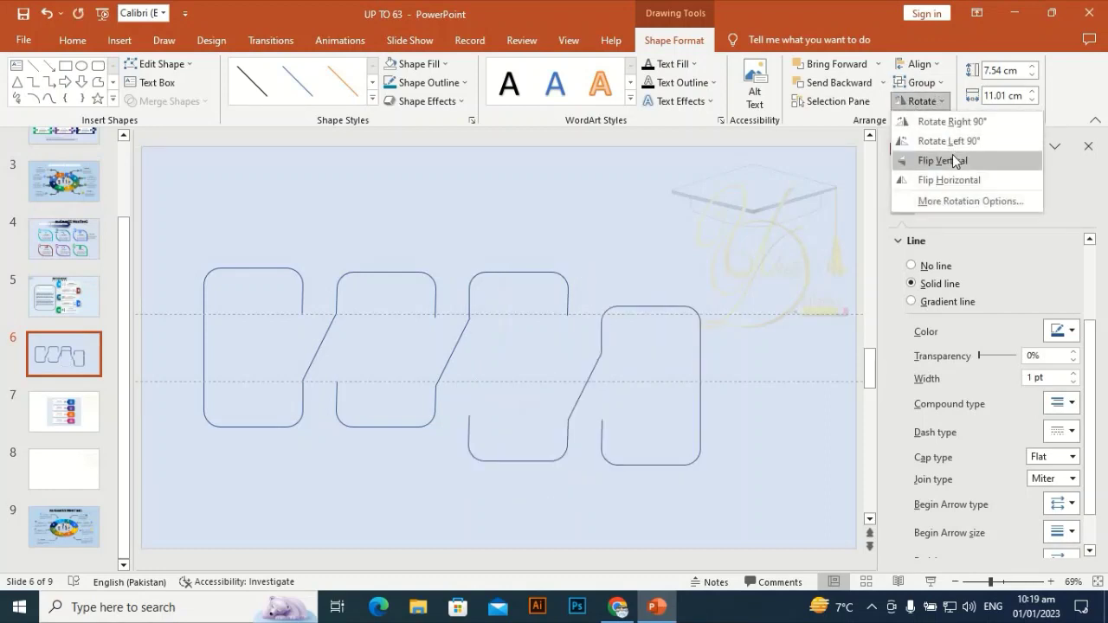
click(936, 159)
drag(601, 445, 636, 402)
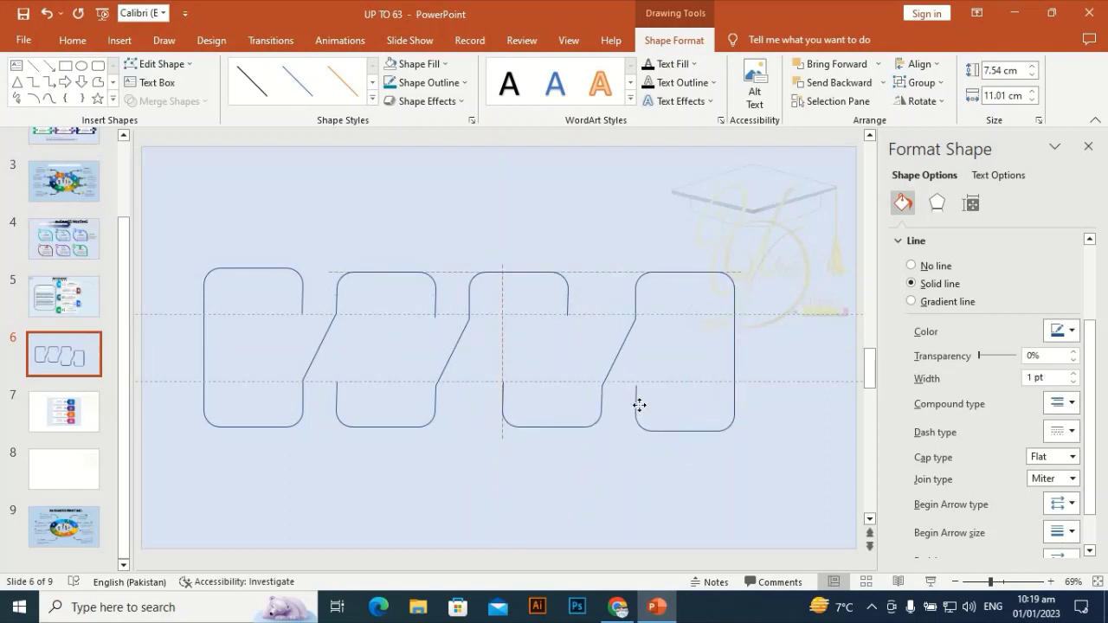
drag(626, 404, 605, 405)
key(Left)
key(Left)
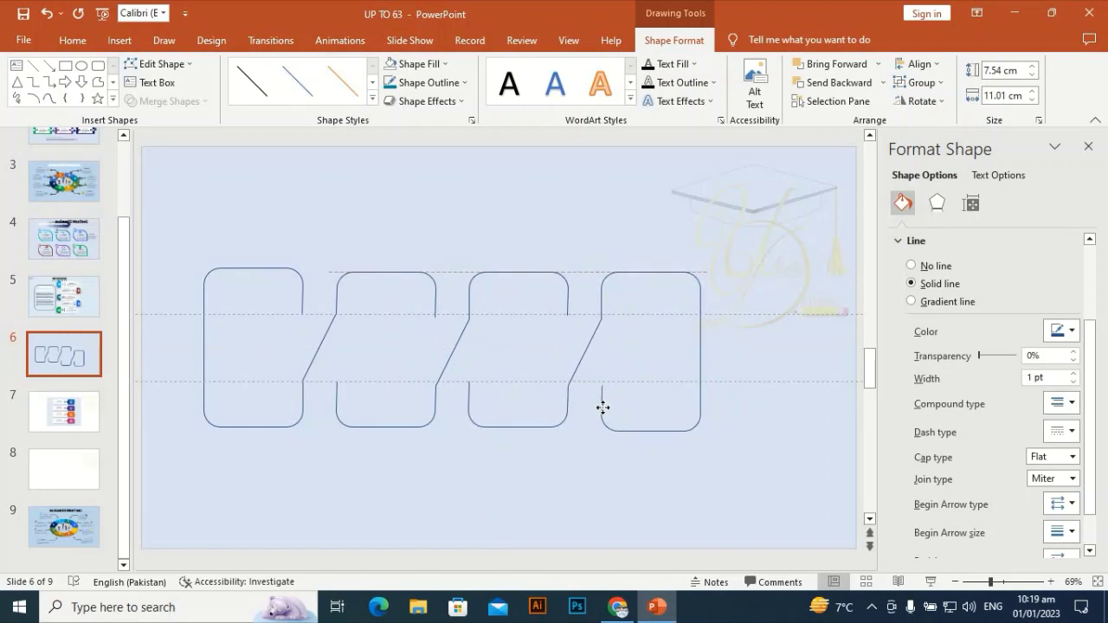
drag(604, 407, 604, 407)
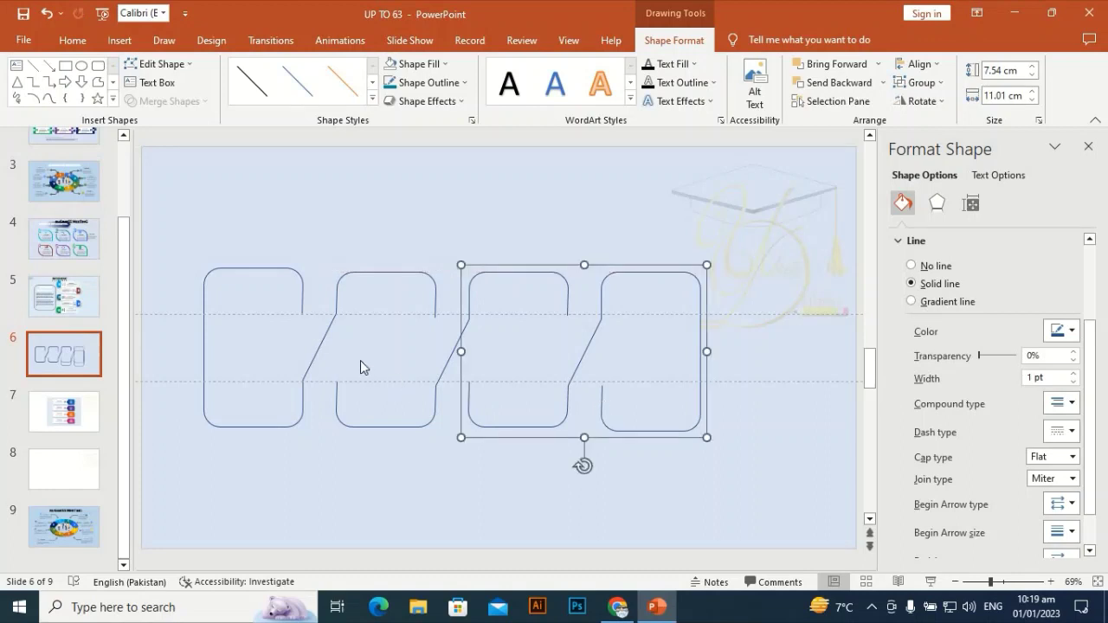
click(286, 199)
Step: Add a vertical guide and nudge the middle outline pieces right to align with it
right_click(285, 198)
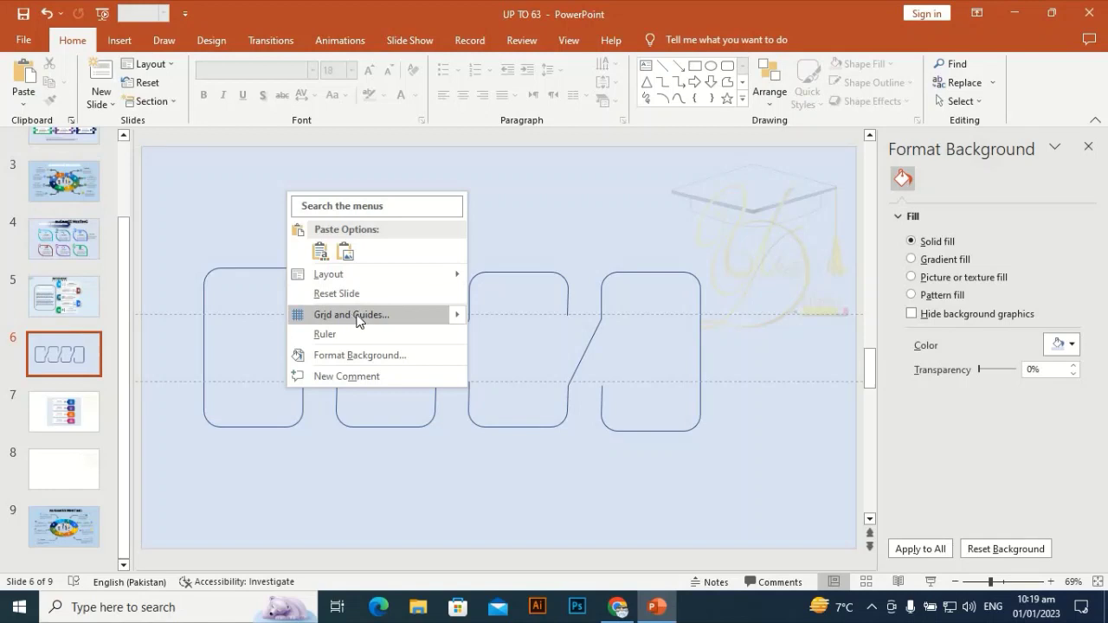
mouse_move(455, 314)
click(577, 321)
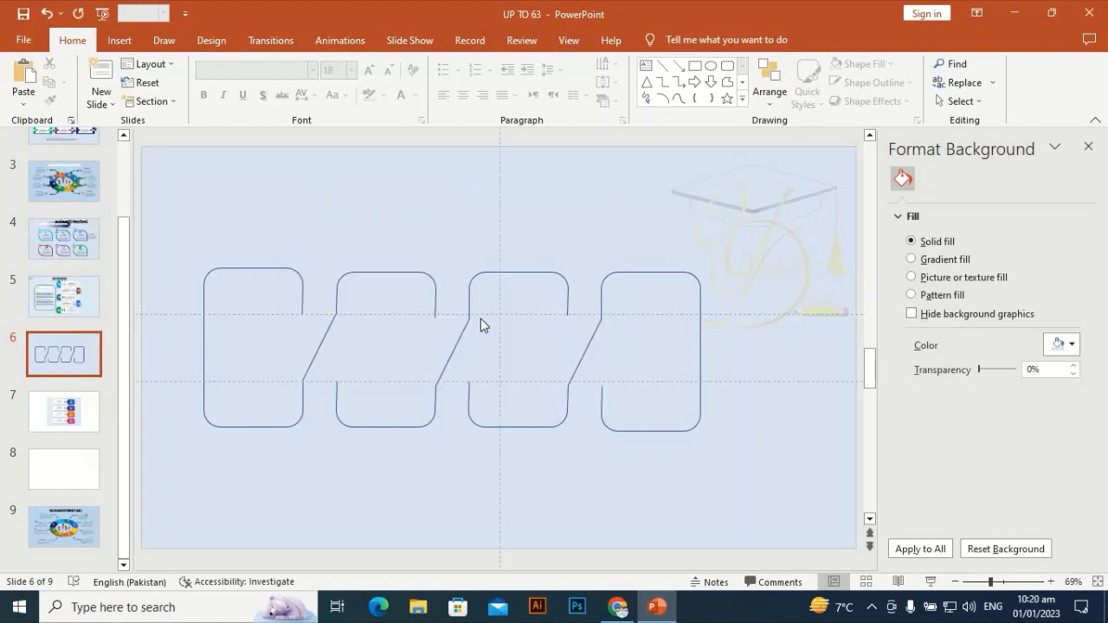
drag(497, 329, 338, 336)
click(378, 425)
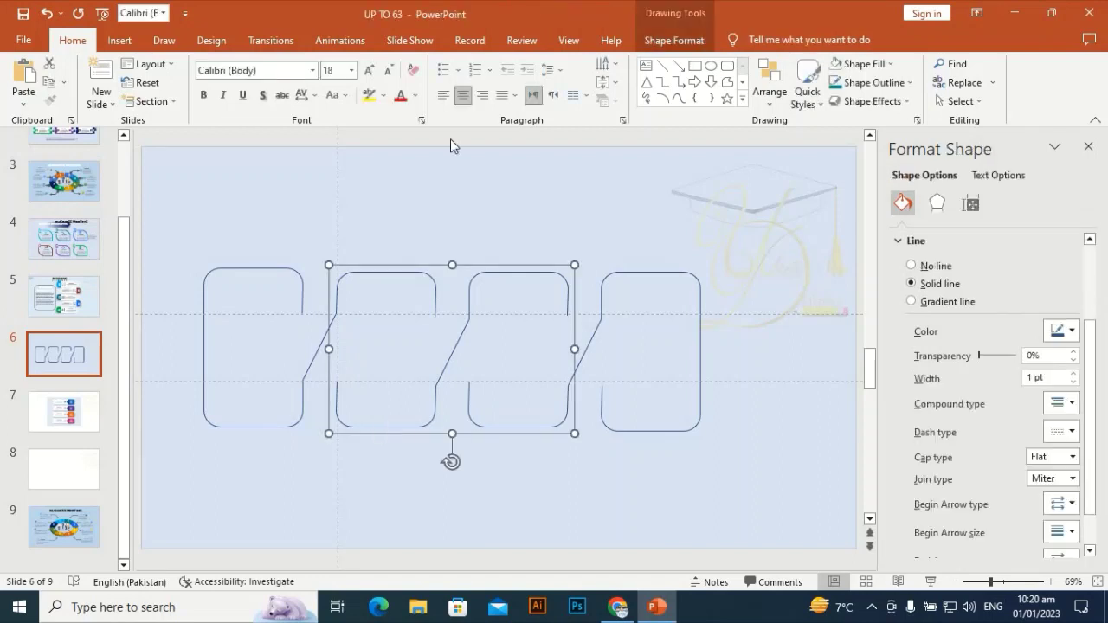
key(Right)
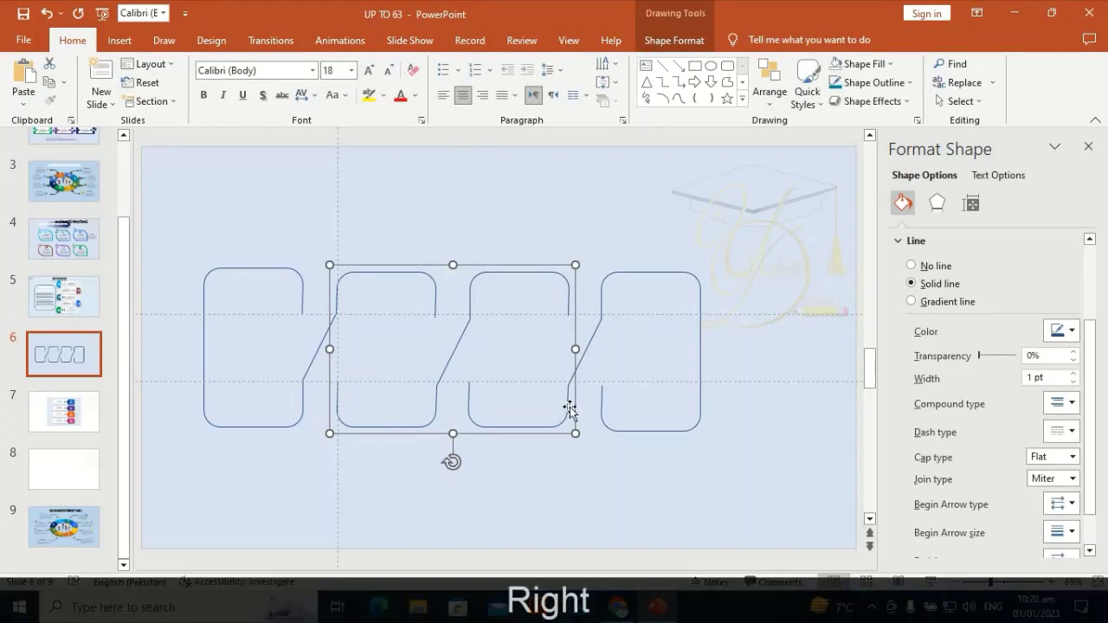
Step: Nudge the right-hand outline pieces into even spacing, then delete the vertical guide
drag(337, 480, 470, 480)
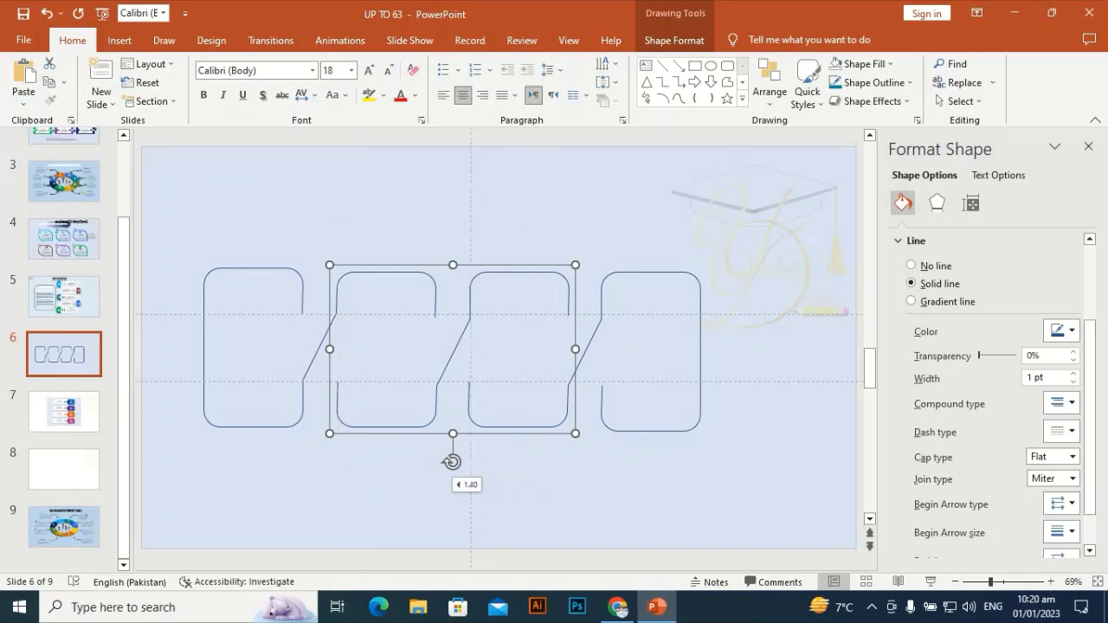
click(680, 432)
key(Right)
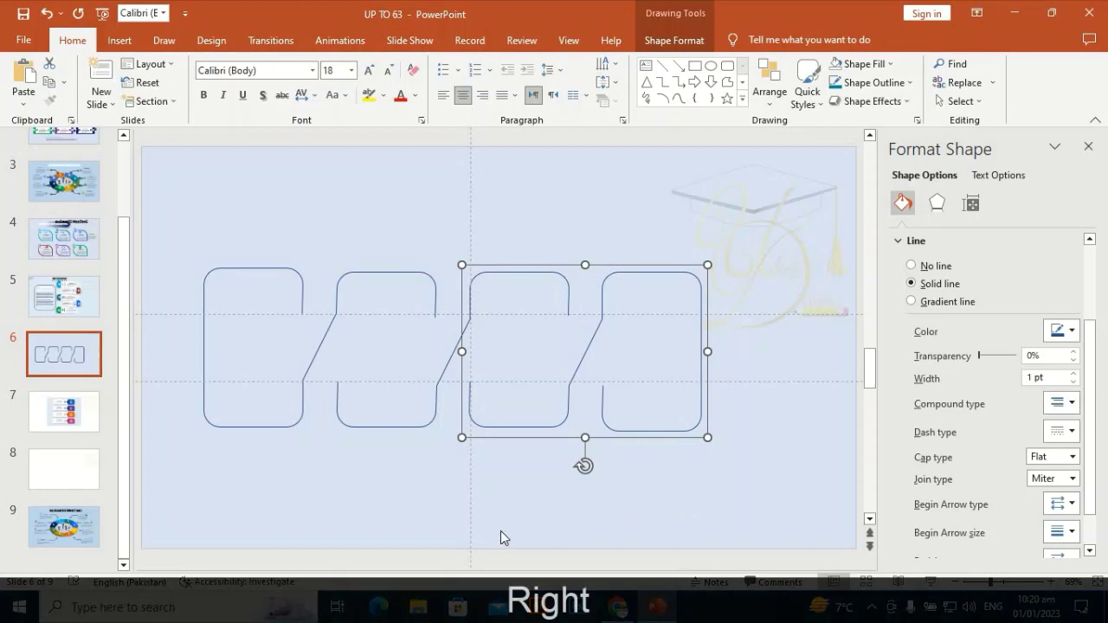
click(556, 516)
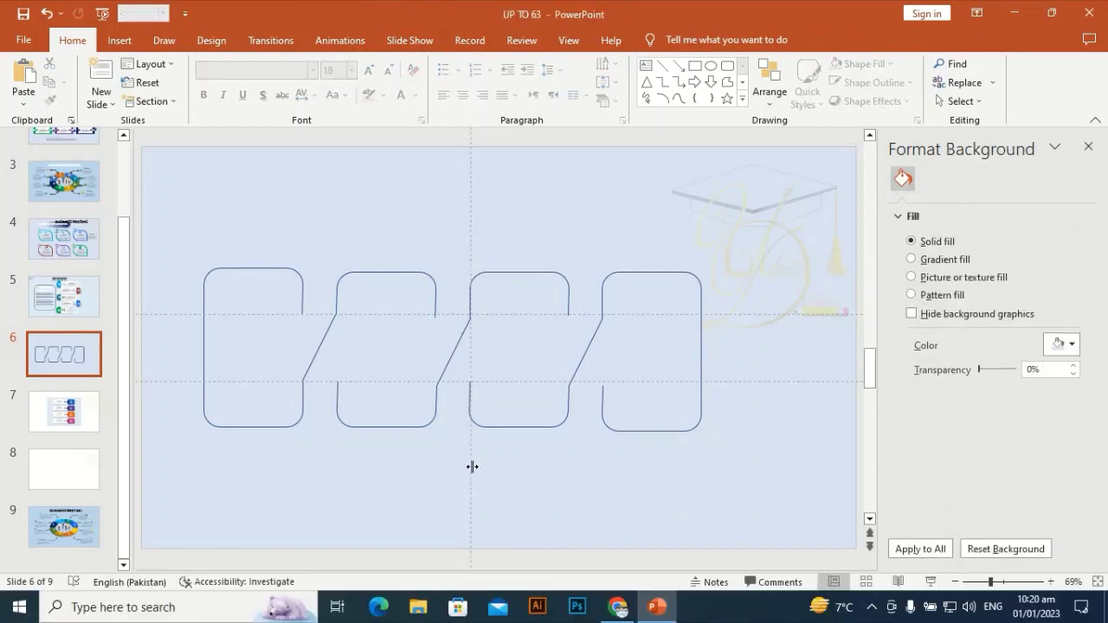
right_click(472, 466)
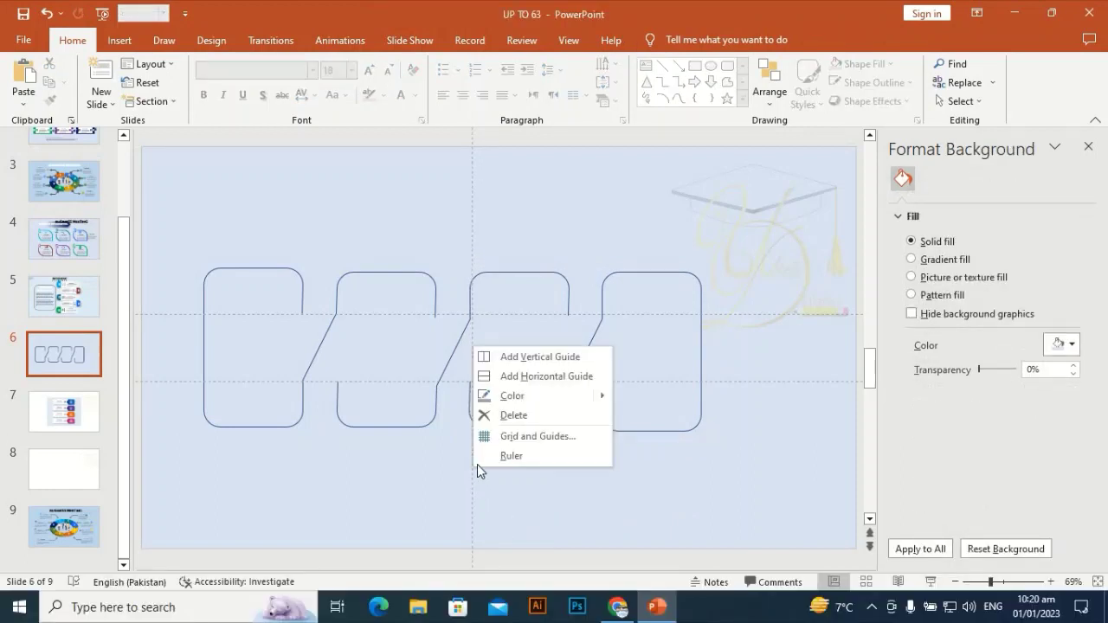
click(540, 412)
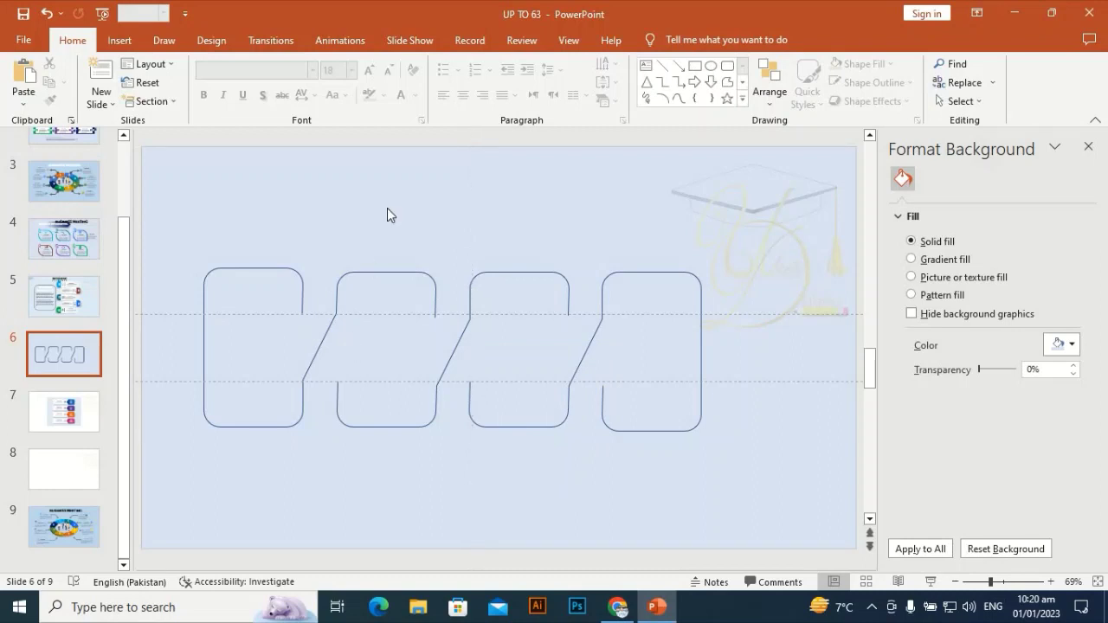
click(277, 269)
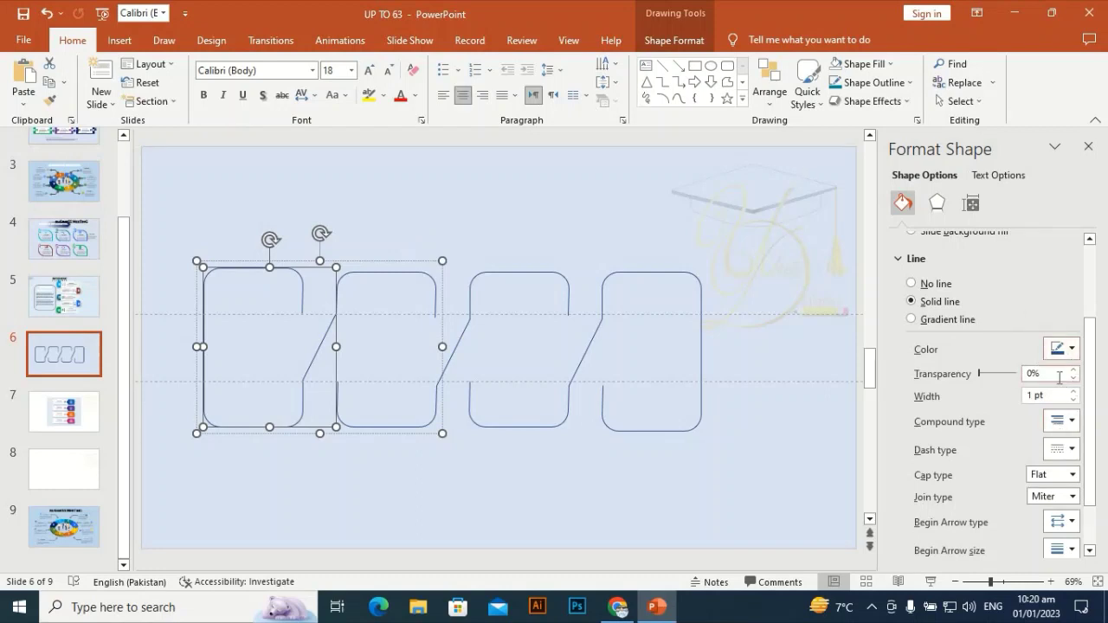
Step: Switch the first outline to a gradient line and remove the middle gradient stop
click(662, 40)
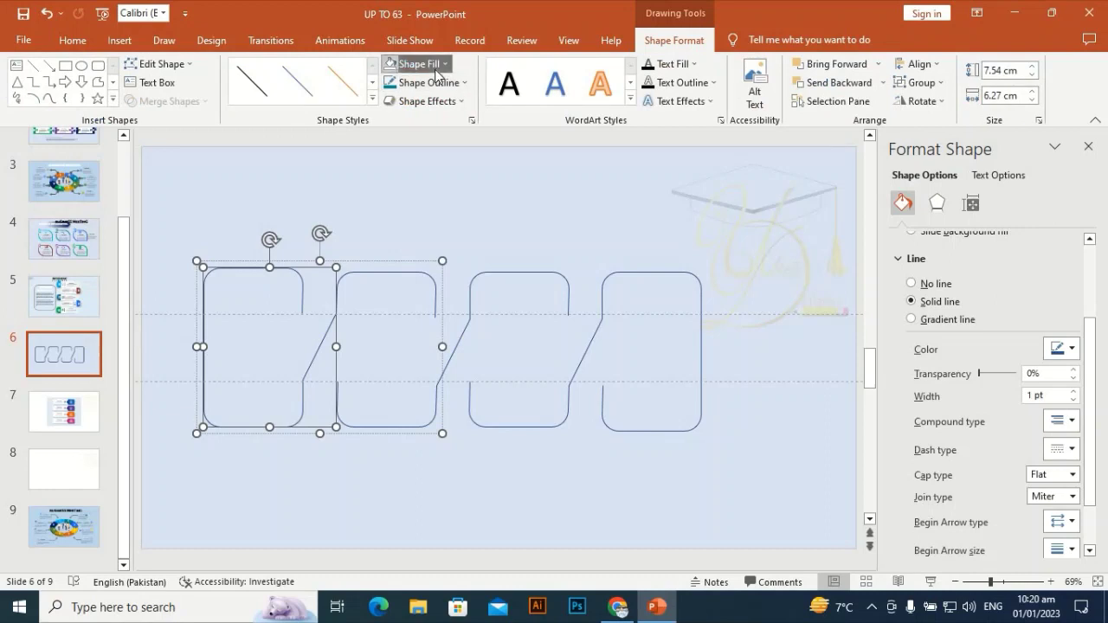
click(437, 66)
click(531, 7)
click(429, 82)
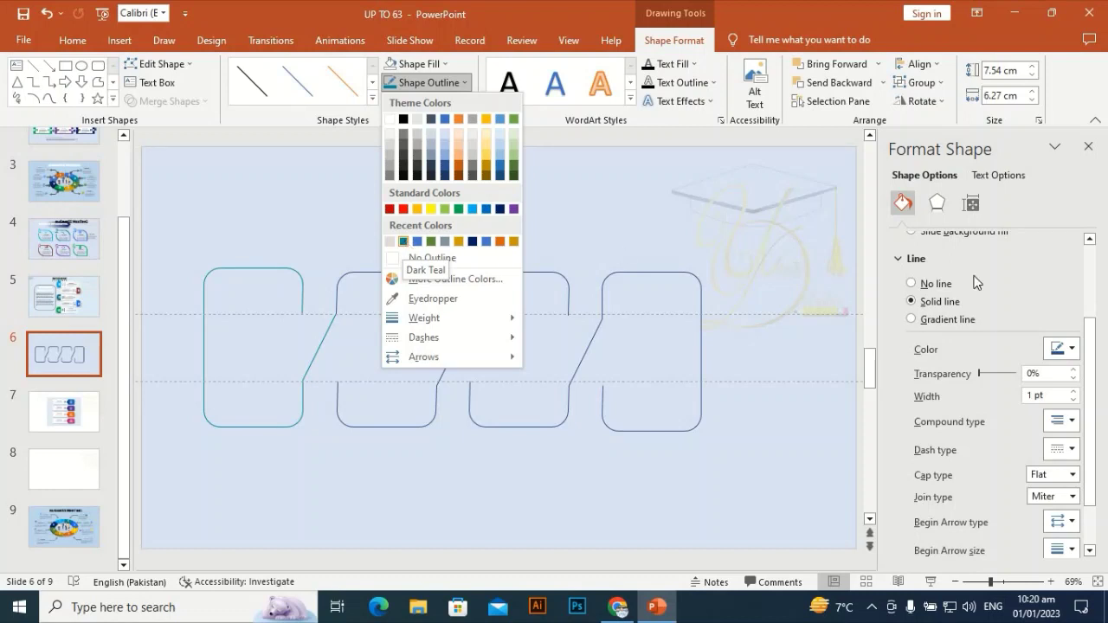
click(1066, 316)
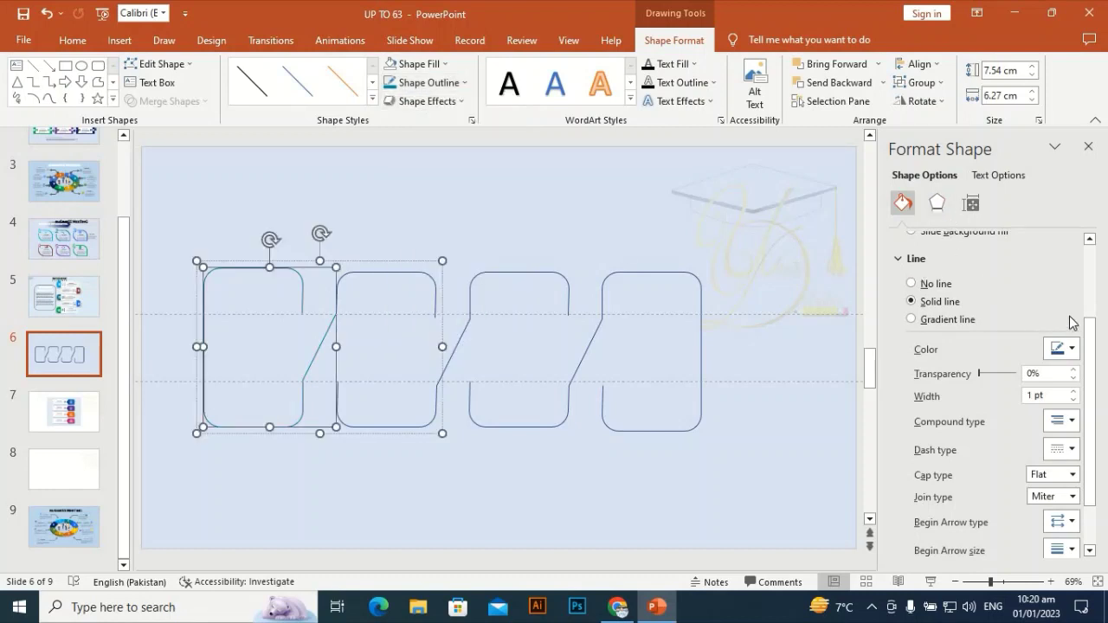
scroll(1093, 329, down, 2)
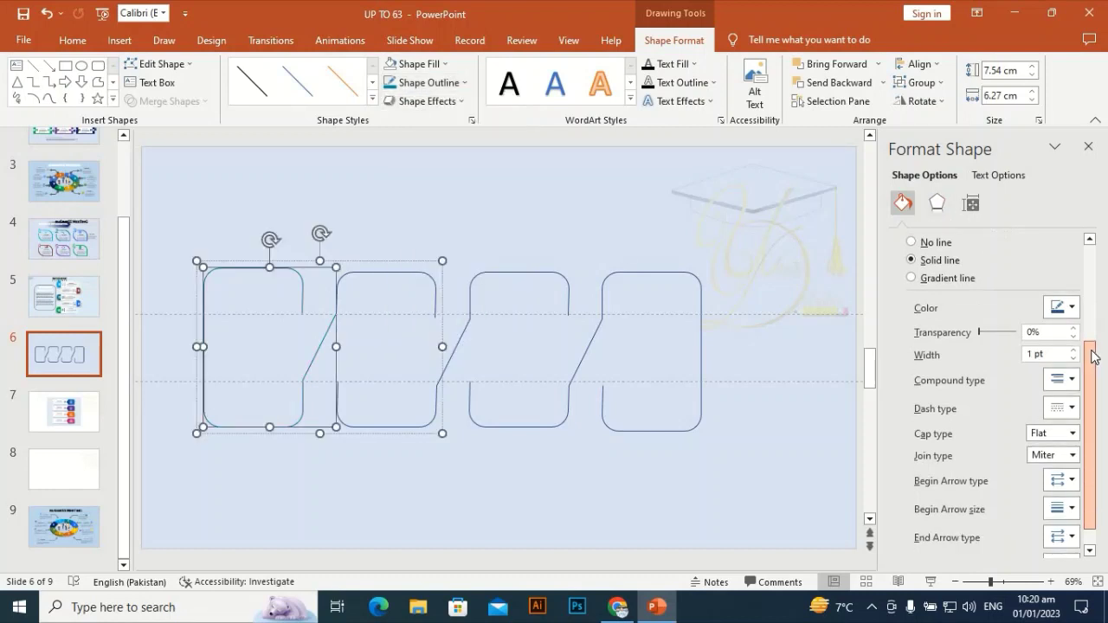
click(952, 282)
click(1003, 426)
key(Delete)
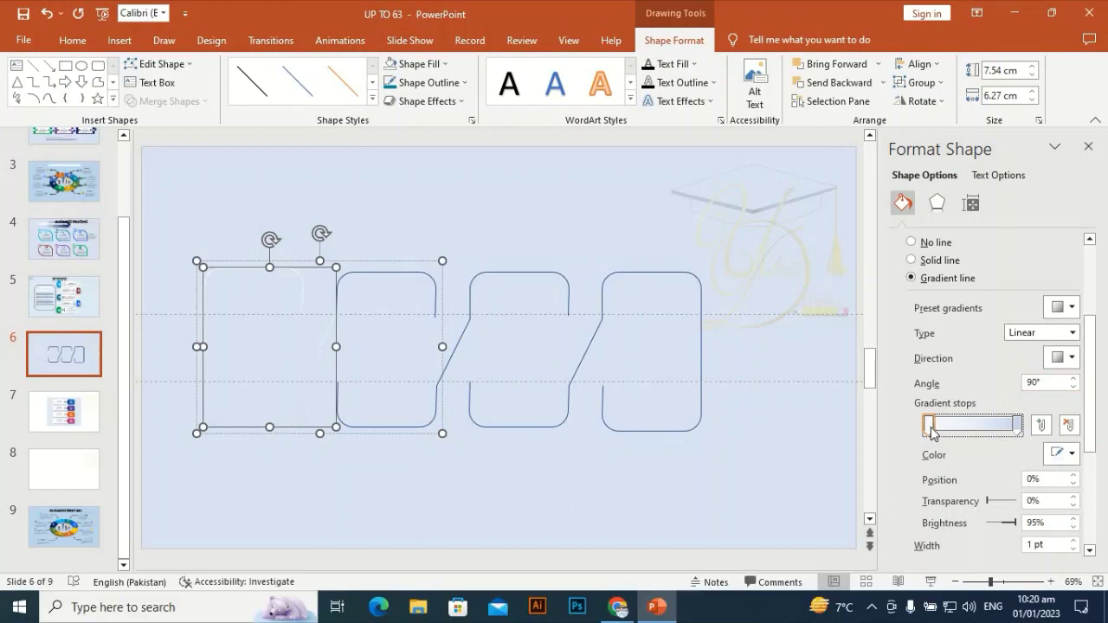
Step: Make the gradient stops Dark Teal and orange with direction Linear Right
click(1071, 454)
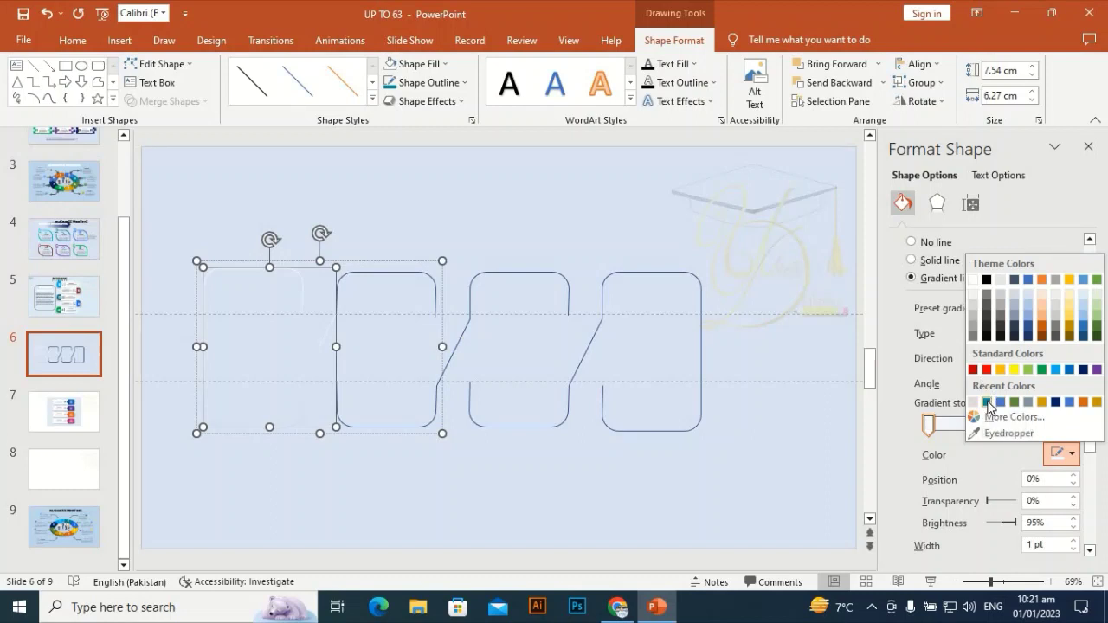
click(987, 403)
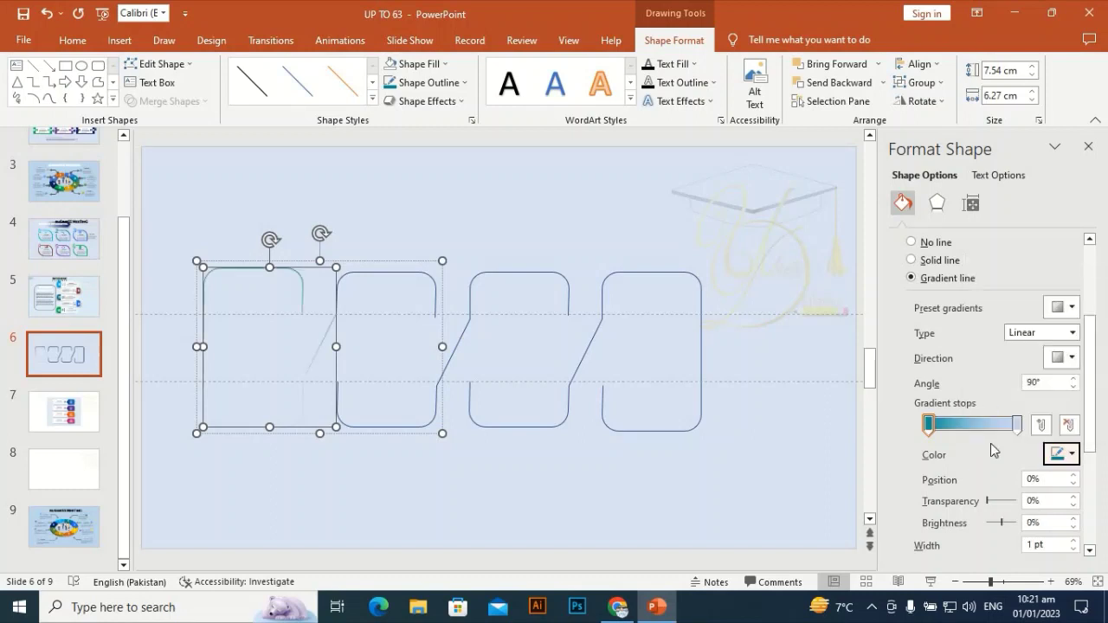
click(1017, 424)
click(1061, 453)
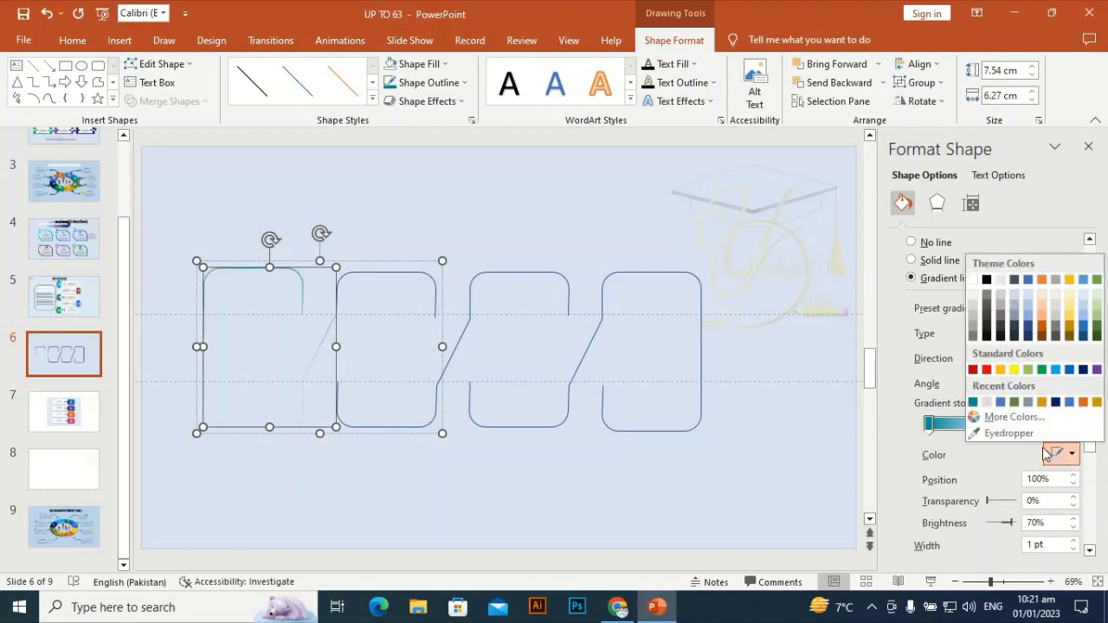
click(1083, 402)
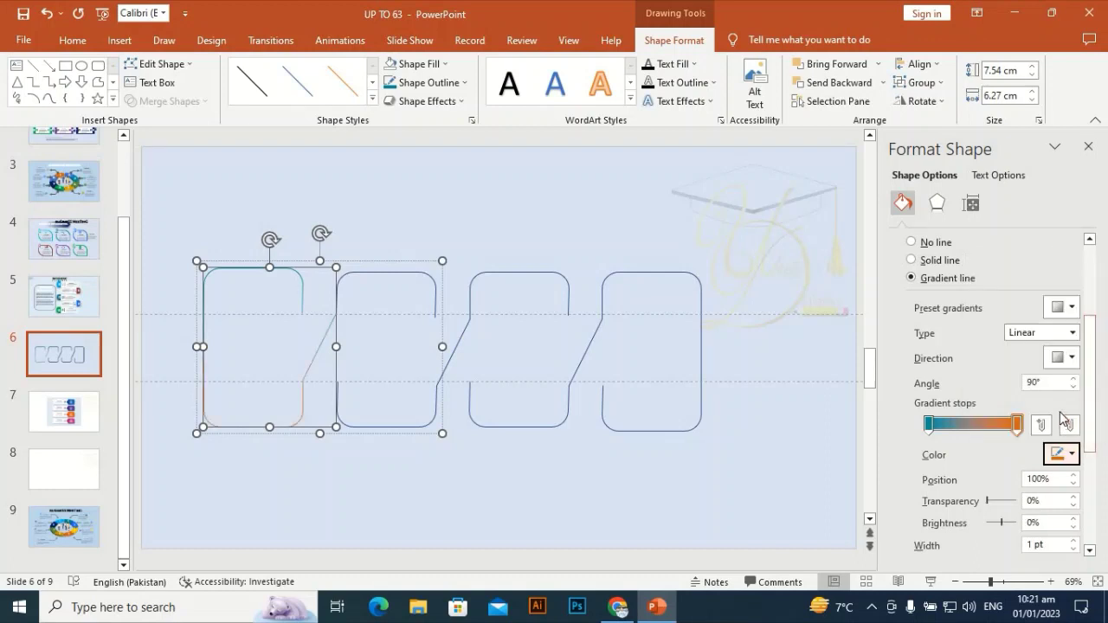
click(1064, 358)
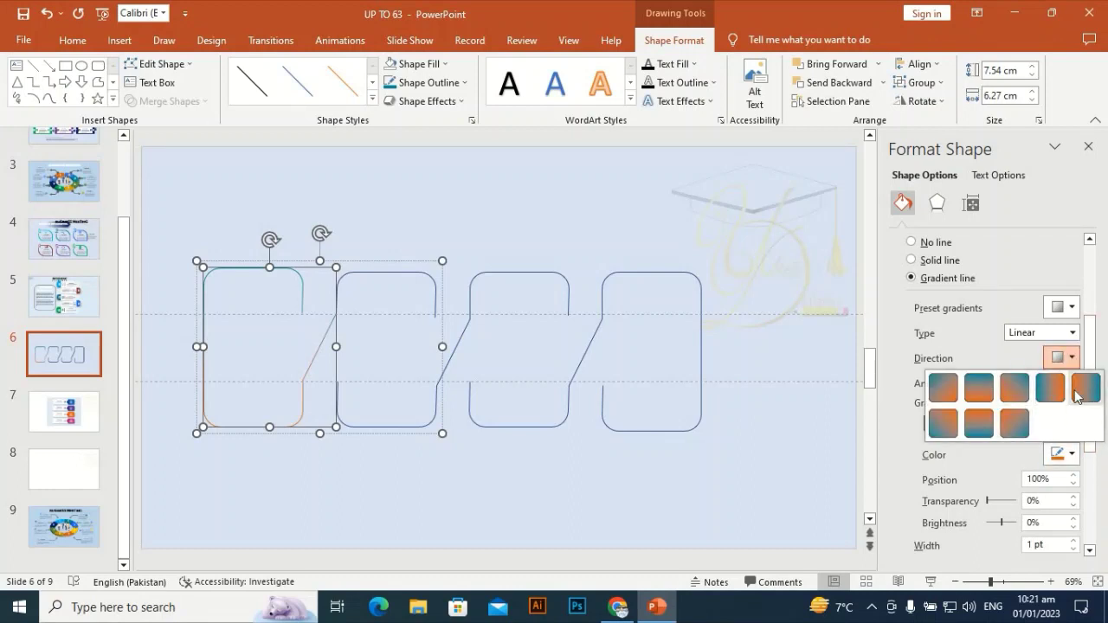
click(1052, 391)
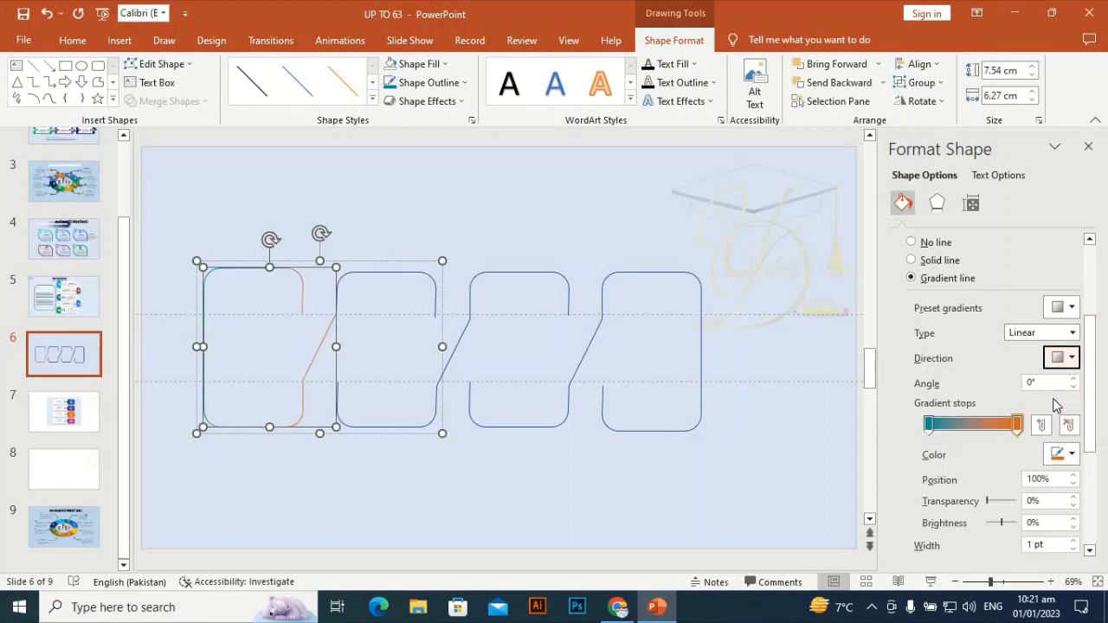
Step: Move the teal stop toward the middle to 52%, then select all four step outlines
drag(931, 422, 980, 425)
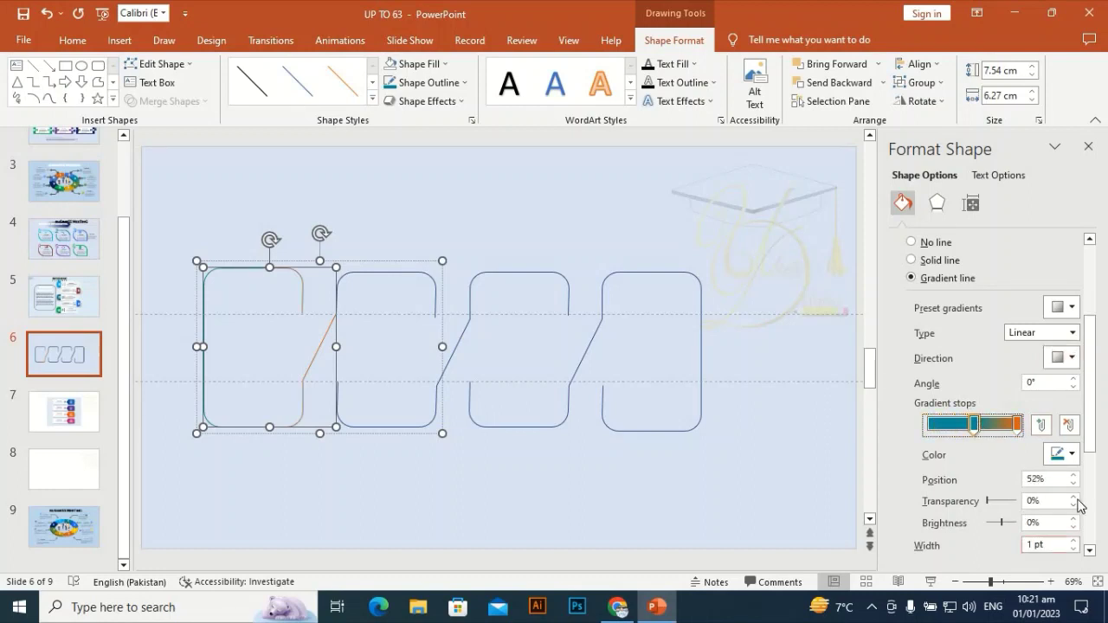
drag(1095, 427, 1093, 461)
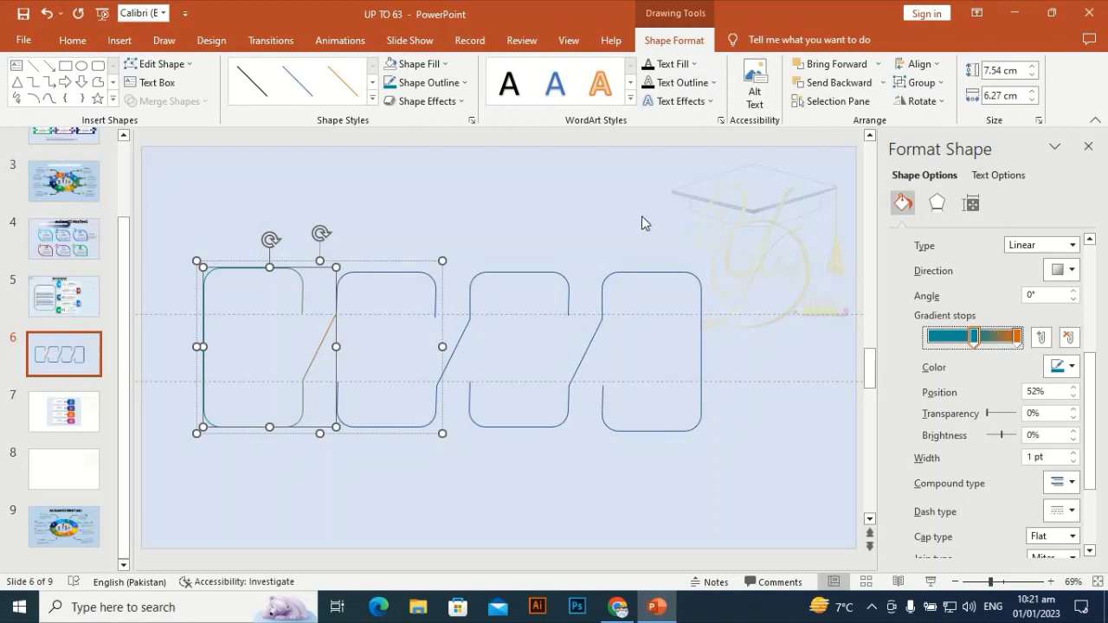
click(613, 208)
drag(769, 197, 96, 493)
click(668, 40)
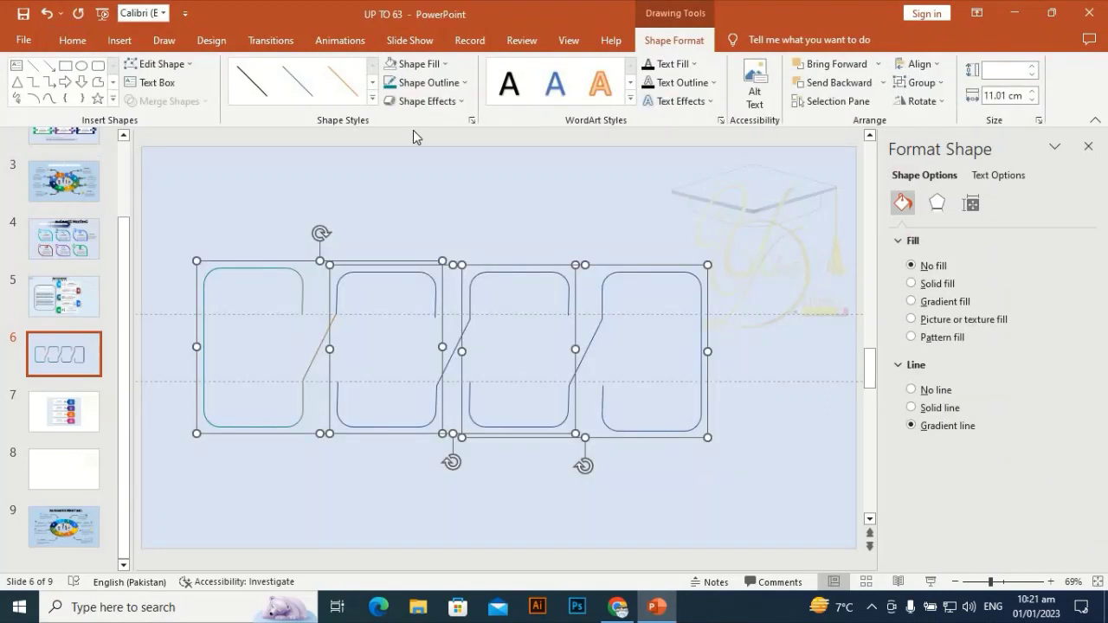
Step: Change the selected outlines' line weight to 2¼ pt, then deselect them
click(445, 86)
mouse_move(424, 318)
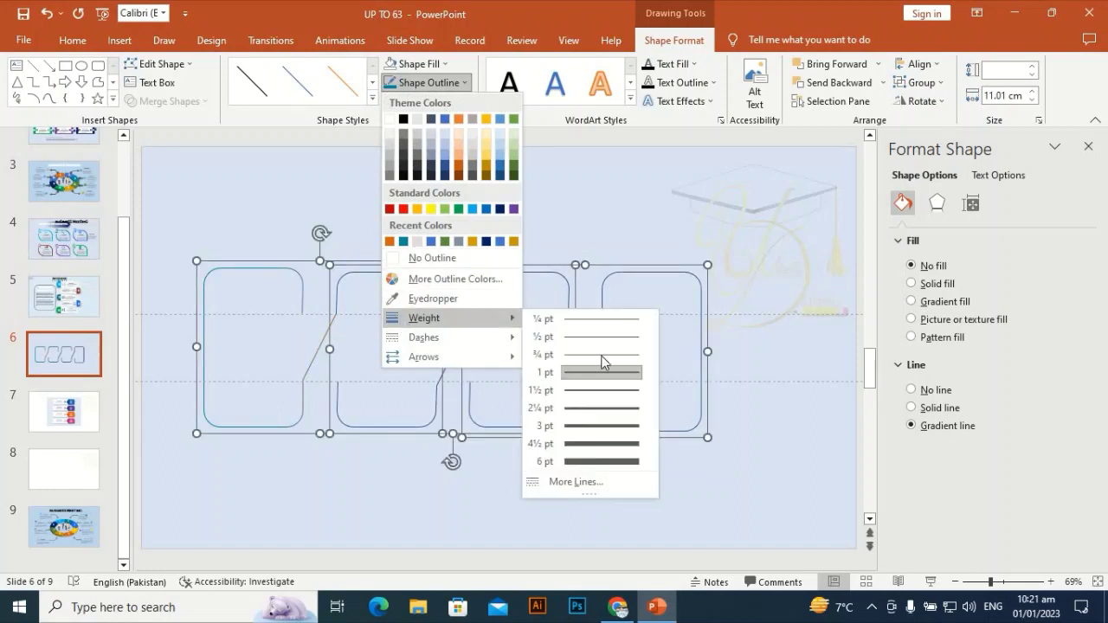
click(608, 408)
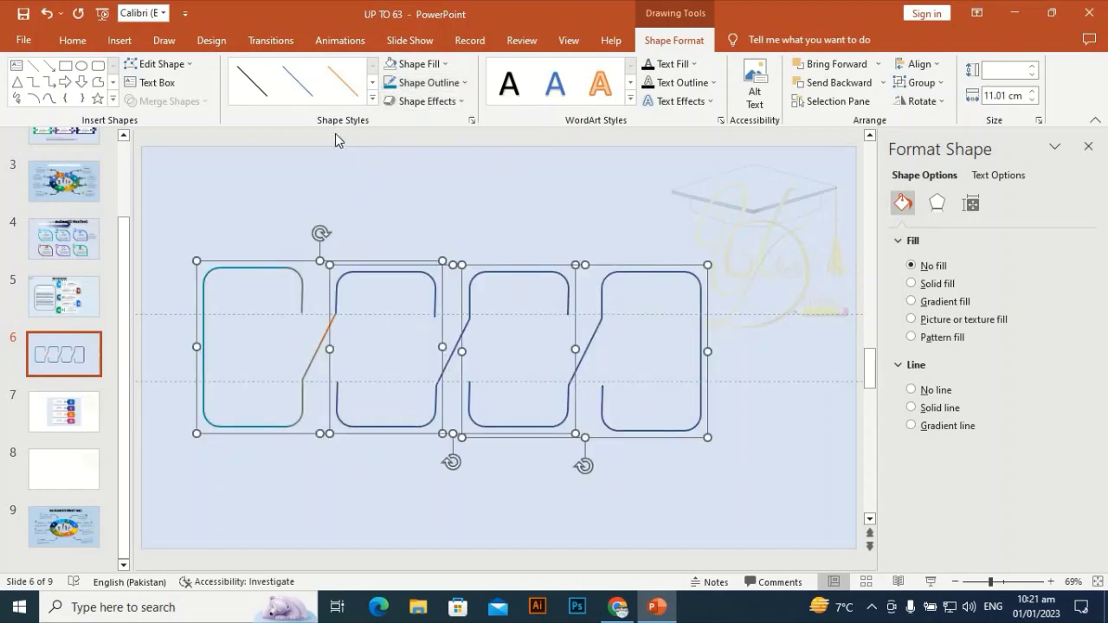
click(311, 344)
Step: Select the first step's connector and rounded outline, then the second outline's top piece
click(316, 346)
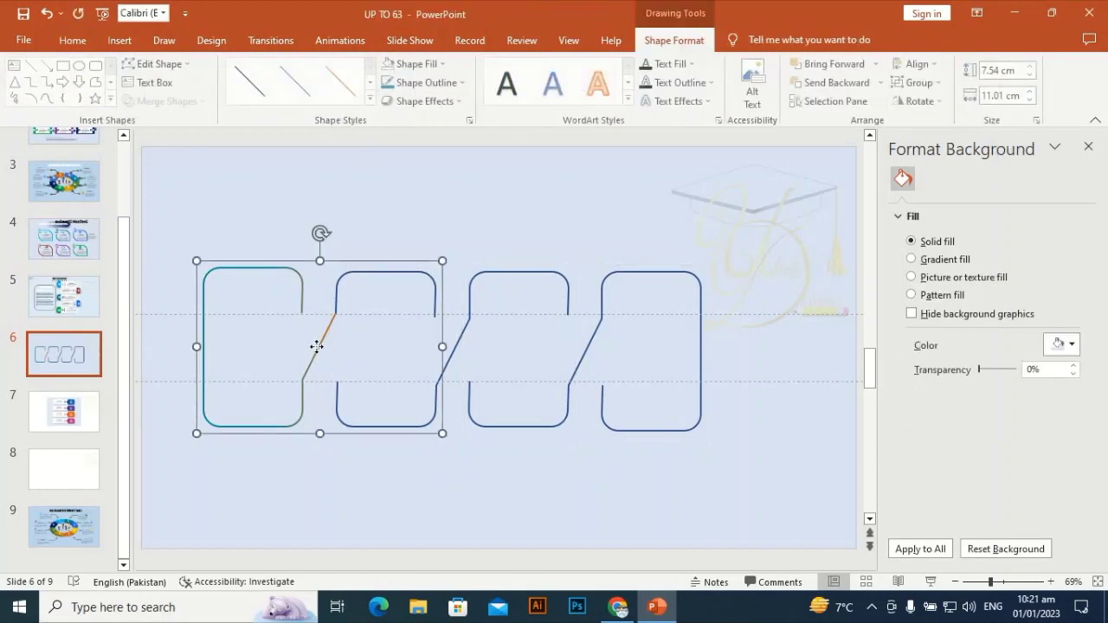
shift+click(317, 346)
drag(1087, 286, 1088, 339)
click(379, 274)
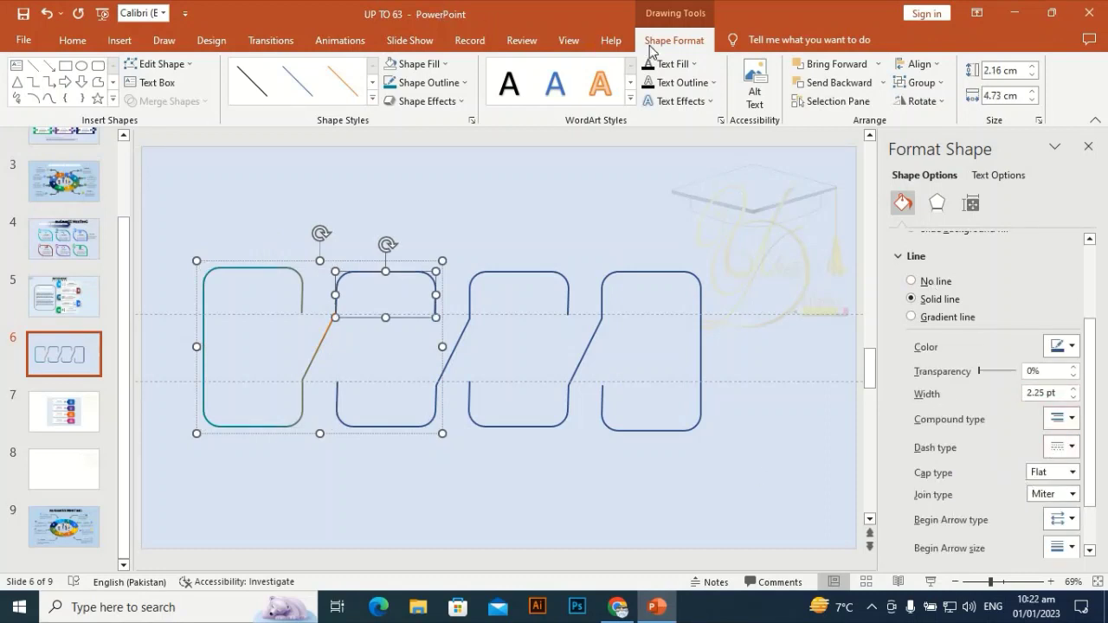
Step: Color the second step's top and lower outline pieces orange
click(438, 82)
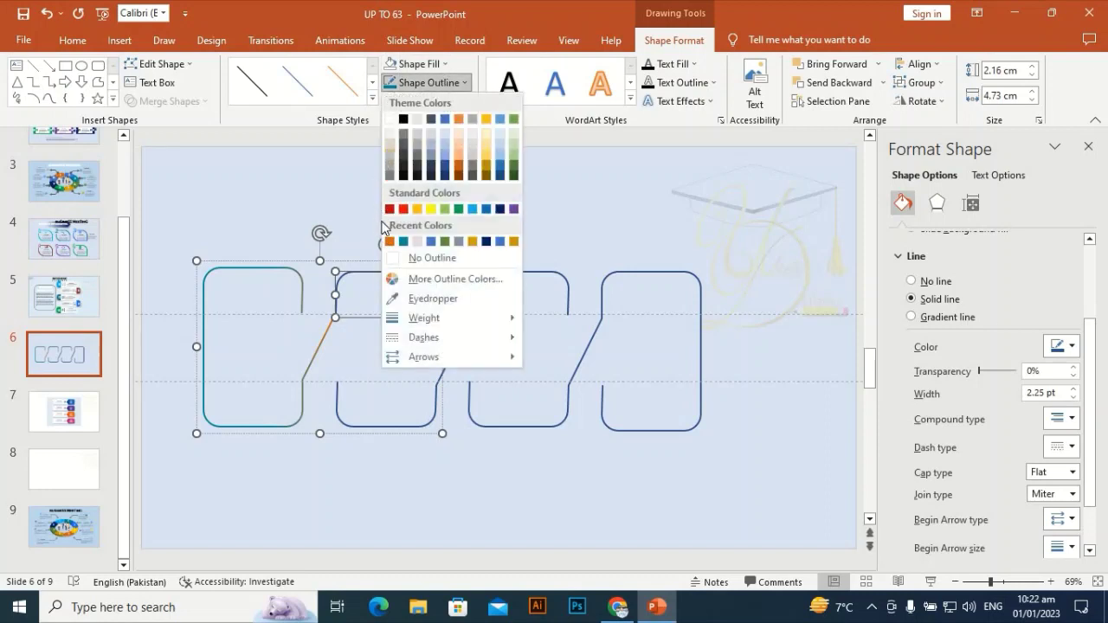
click(389, 241)
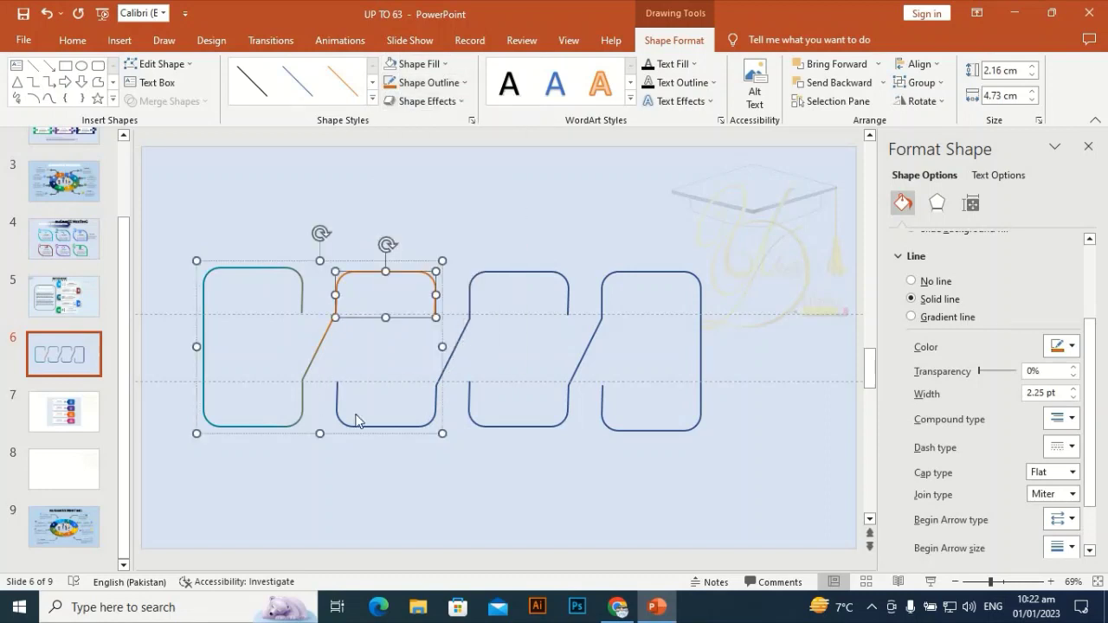
click(338, 405)
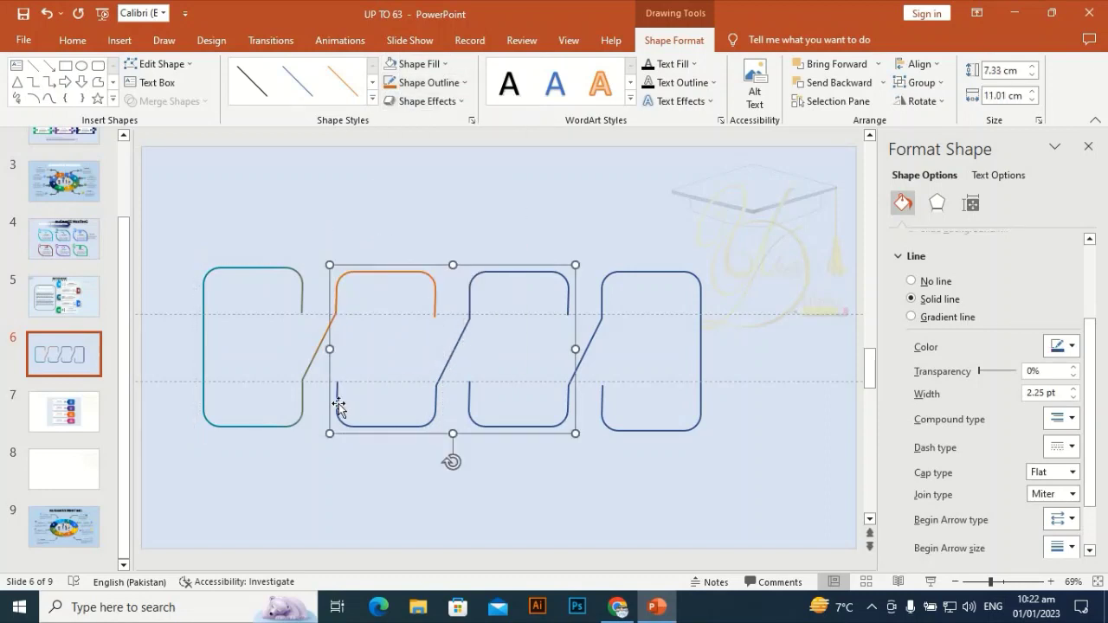
click(338, 404)
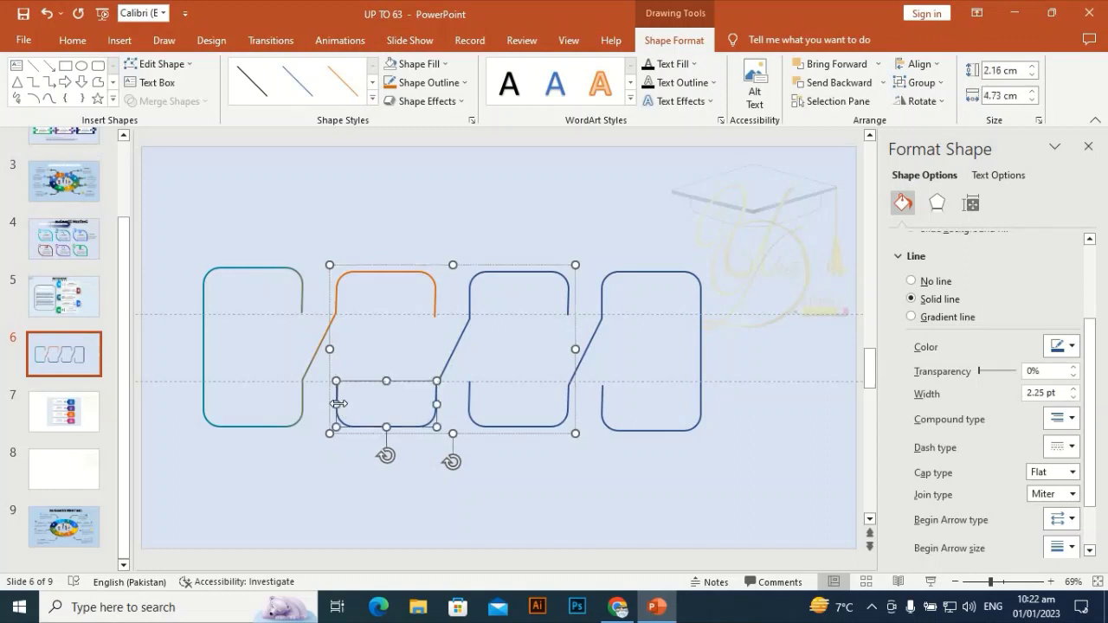
click(443, 82)
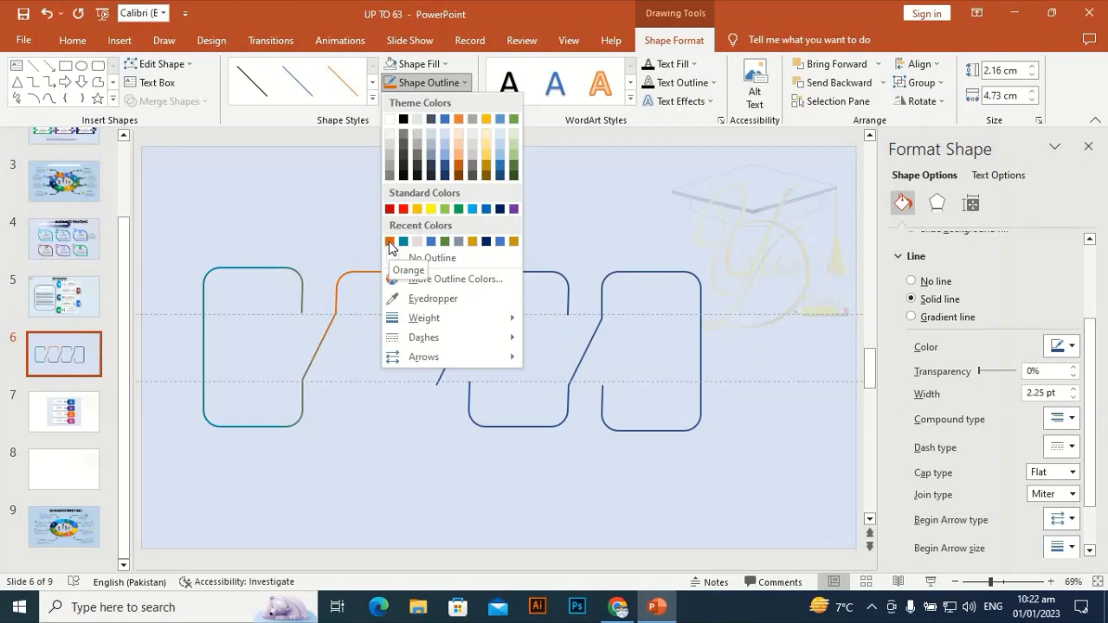
click(389, 242)
Step: Give the third step's diagonal a two-stop gradient line from orange to dark blue
click(460, 347)
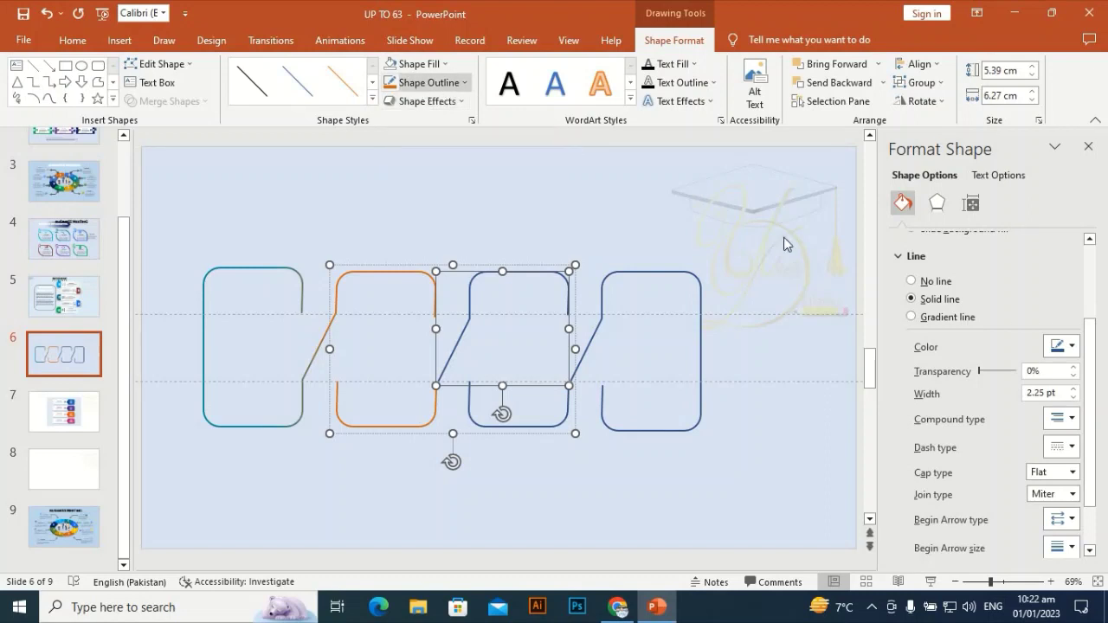
click(949, 317)
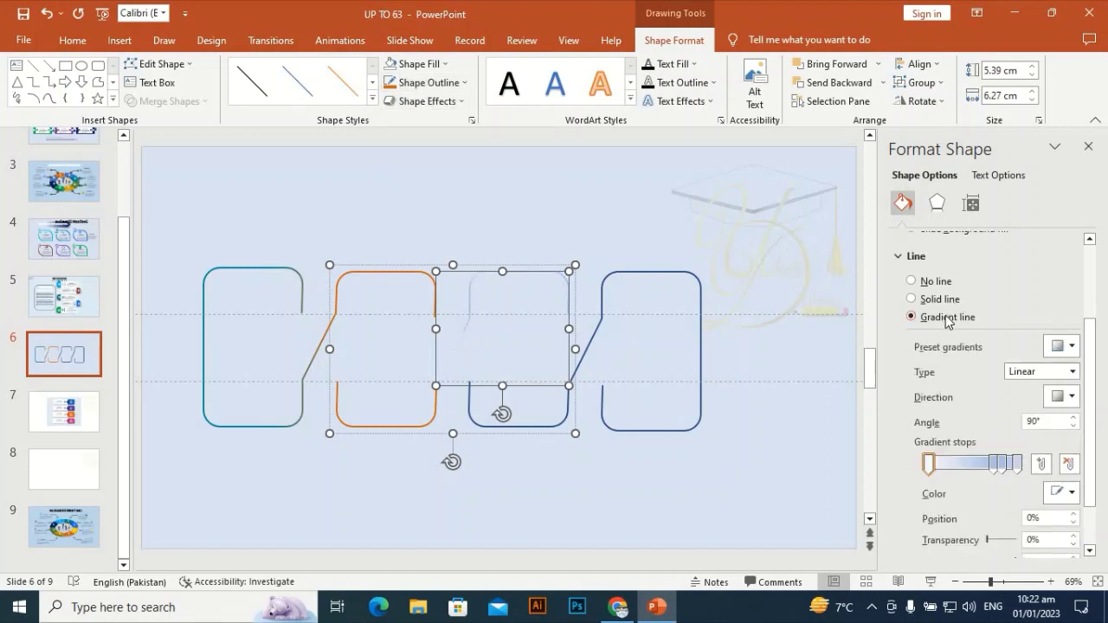
click(995, 465)
click(1068, 464)
click(1002, 464)
click(1067, 463)
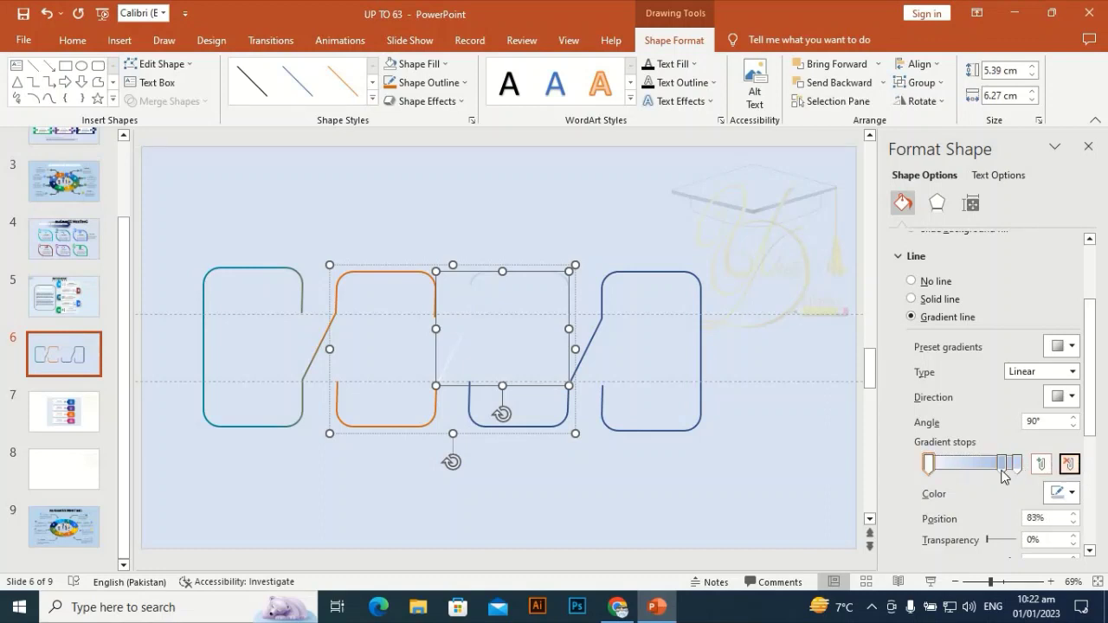
click(929, 464)
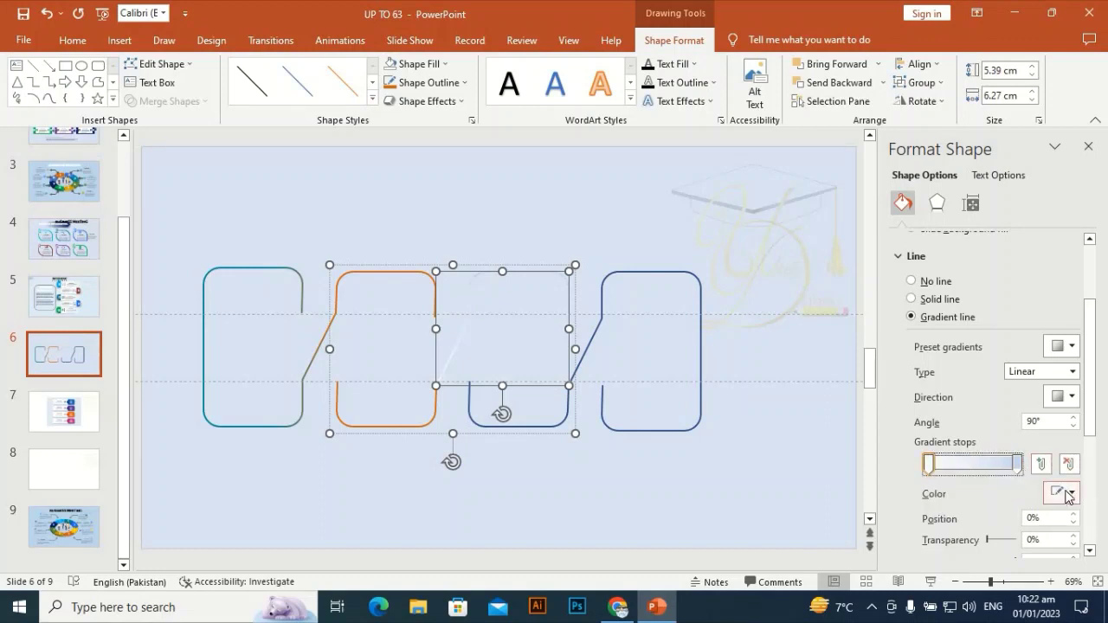
click(1062, 493)
click(972, 441)
click(1016, 464)
click(1071, 495)
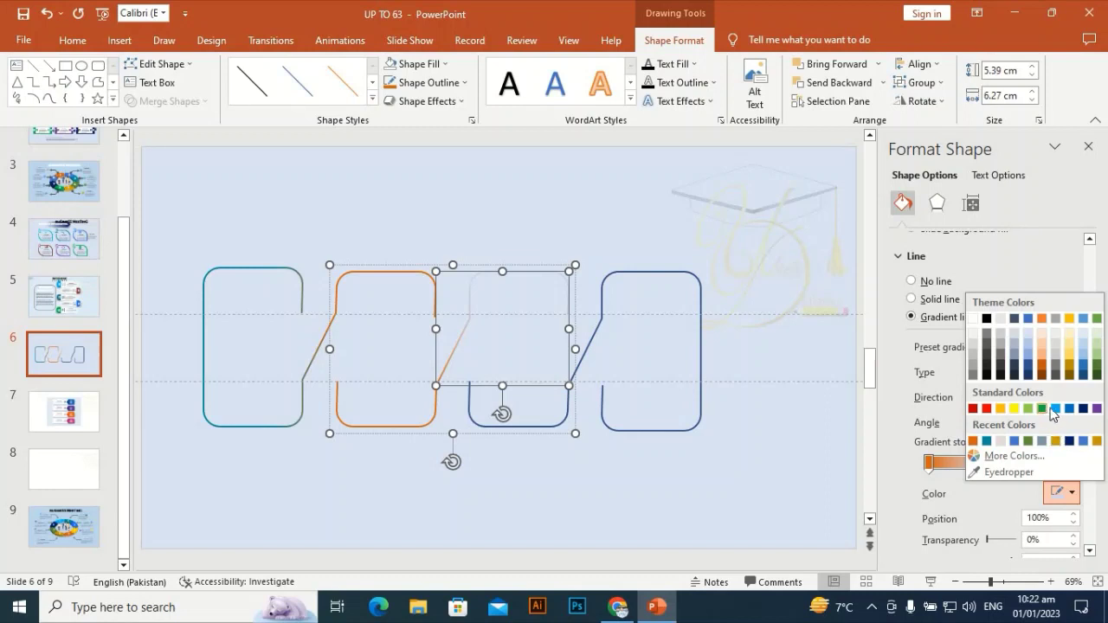
click(1083, 408)
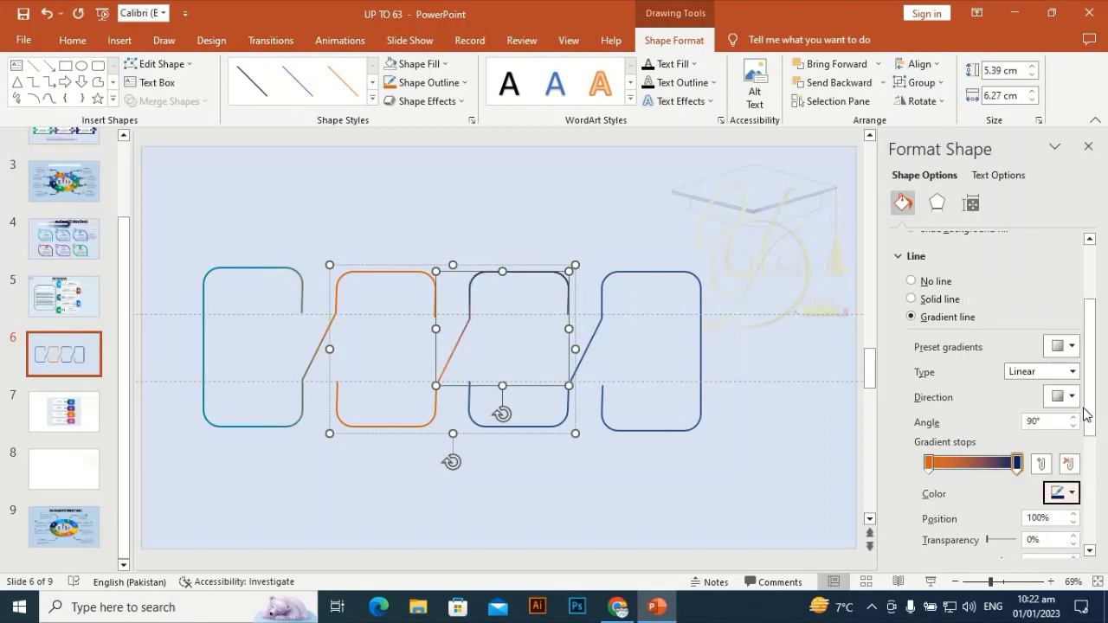
Step: Angle the orange-to-dark-blue gradient at 180° and shift a stop to 36%
click(928, 465)
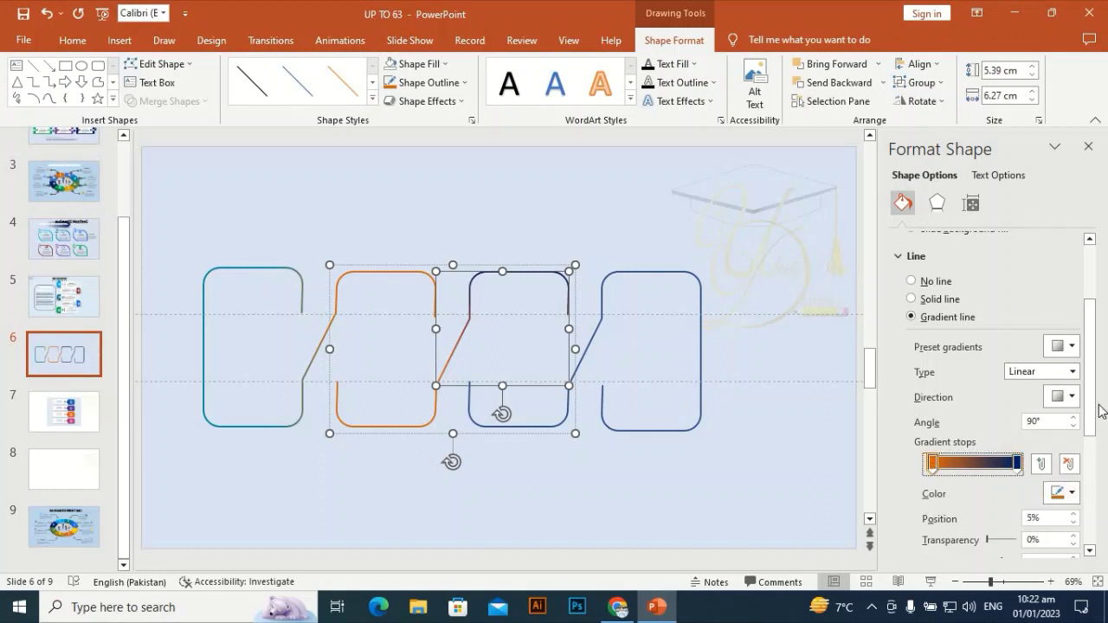
click(1071, 396)
click(1058, 424)
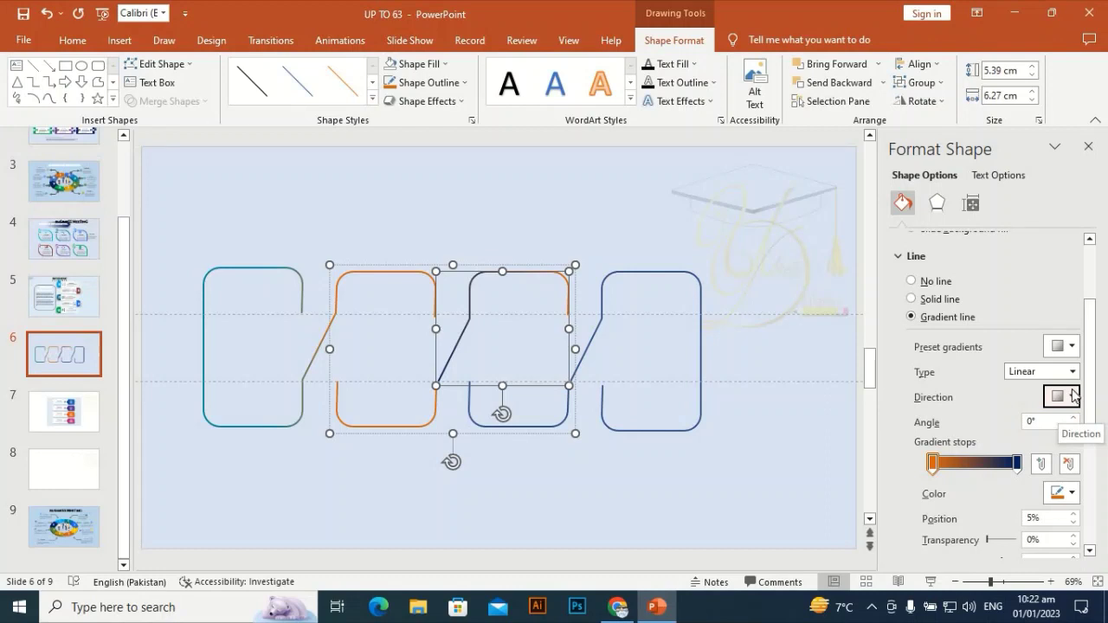
click(1073, 396)
click(1081, 424)
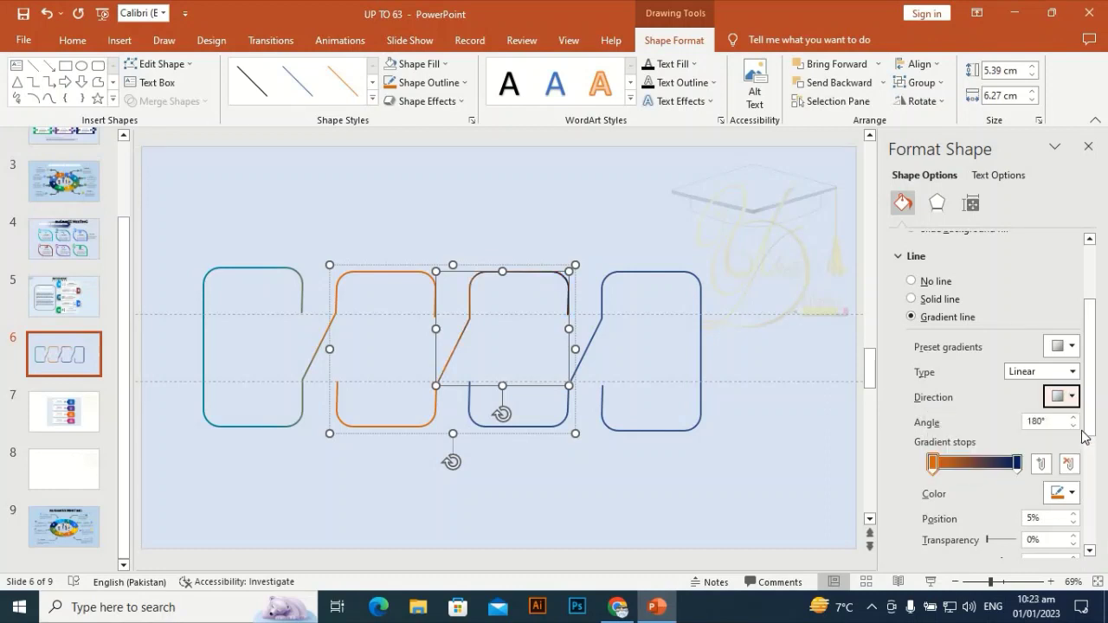
drag(1019, 465, 963, 465)
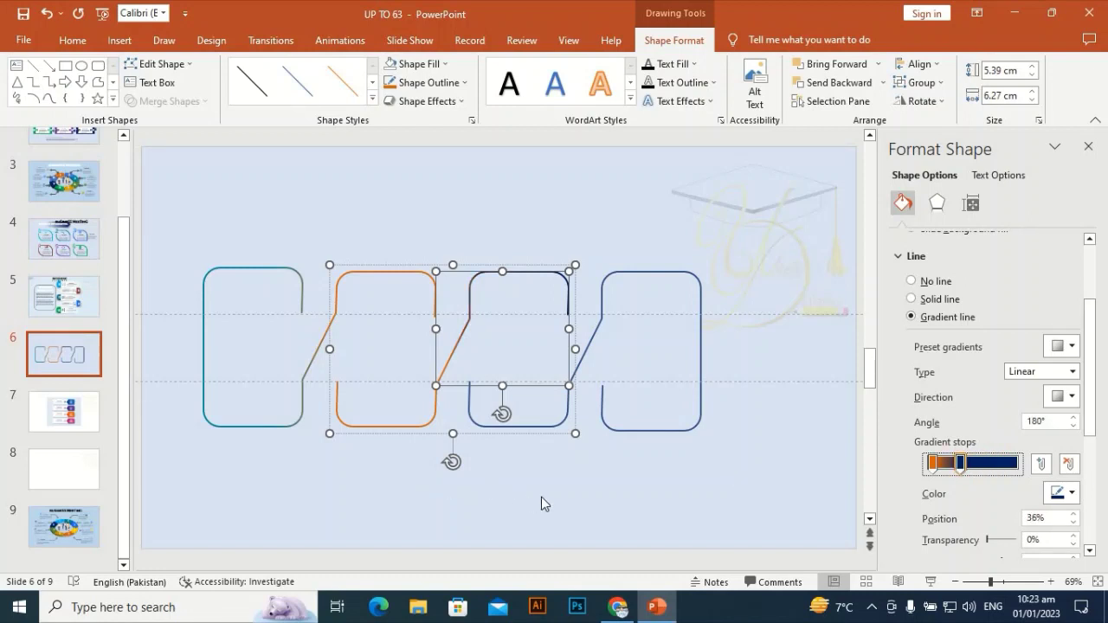
click(540, 446)
click(537, 427)
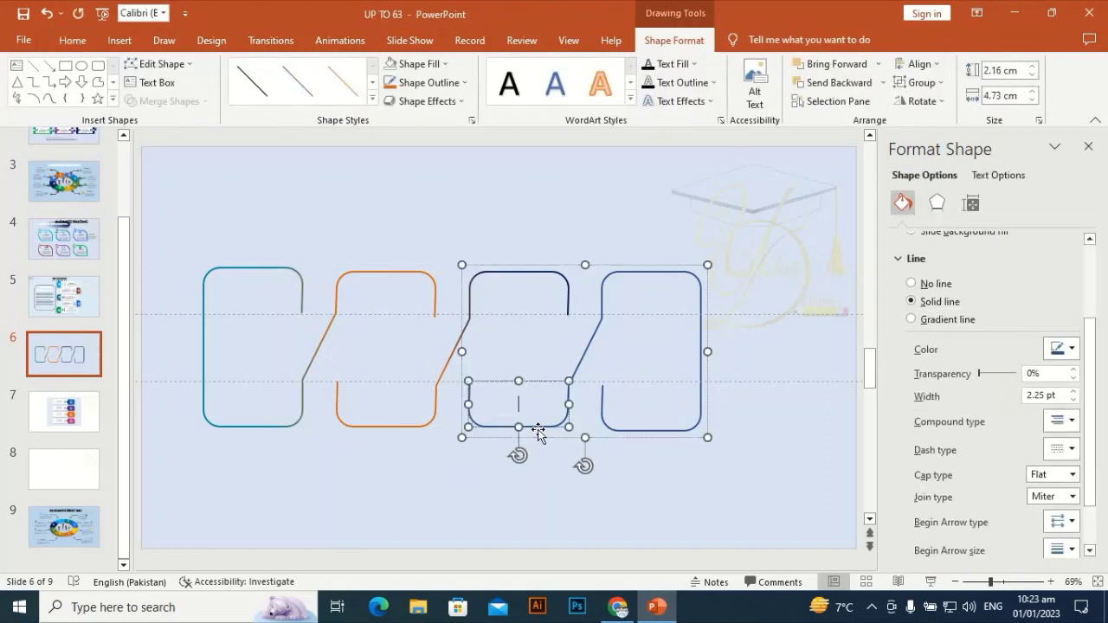
Step: Color the third step's lower outline piece dark navy
click(443, 64)
click(443, 64)
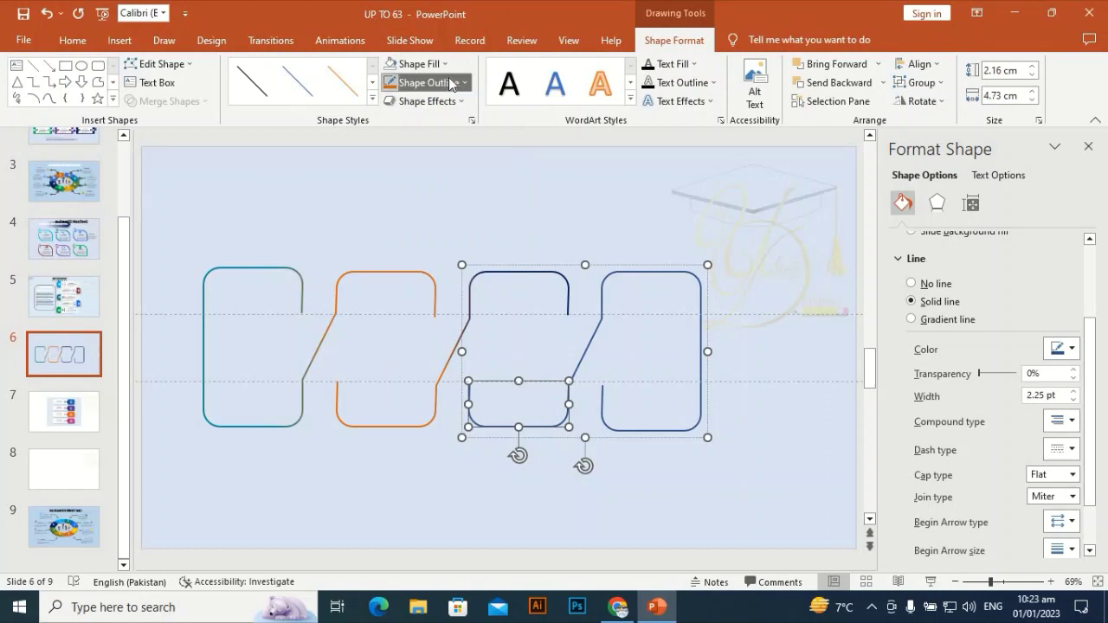
click(463, 82)
click(486, 241)
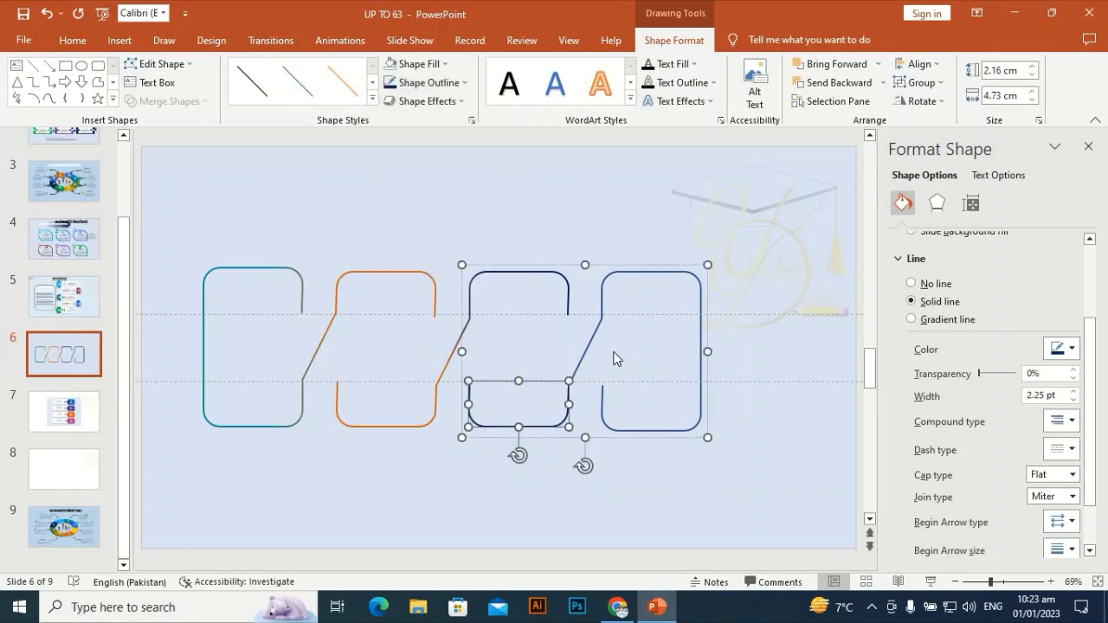
Step: Switch the fourth step's diagonal to a gradient line with two stops, the first dark blue
click(595, 328)
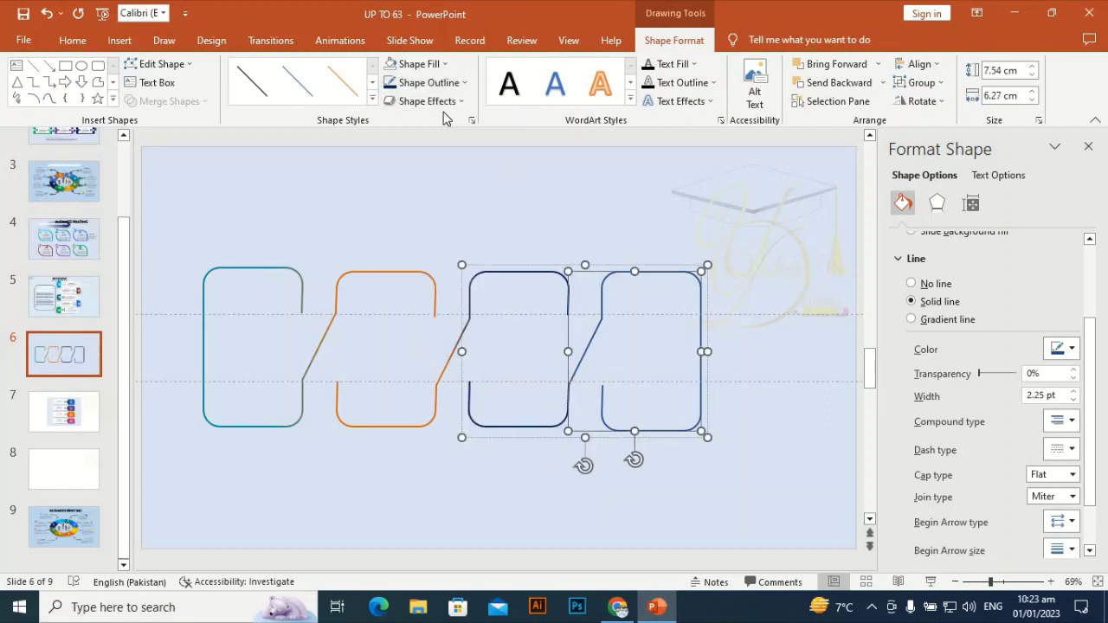
click(943, 320)
click(999, 466)
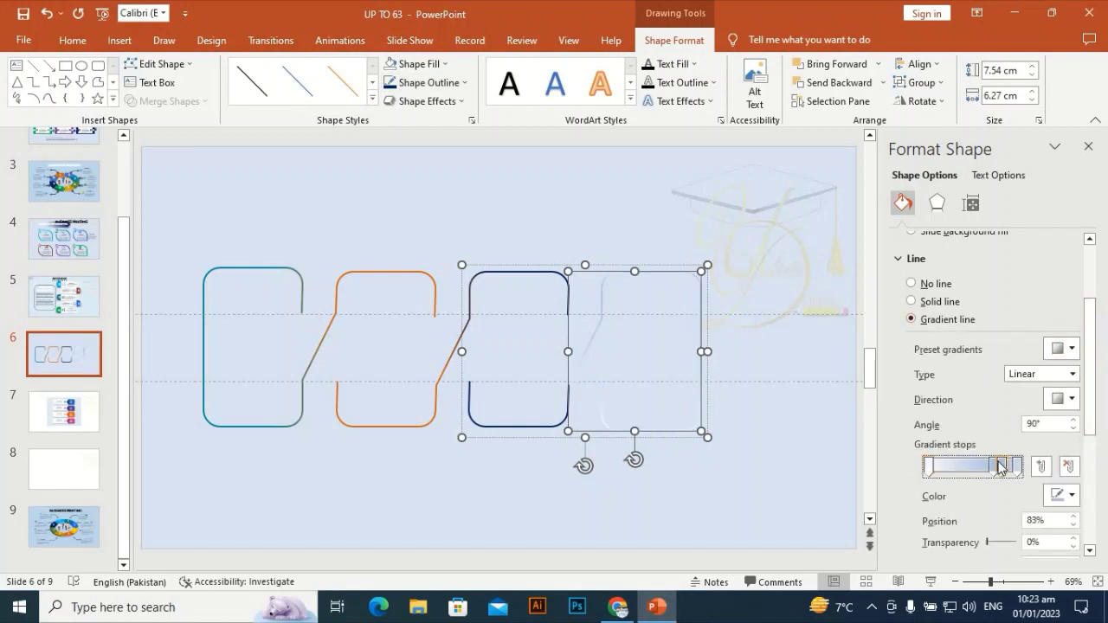
key(Delete)
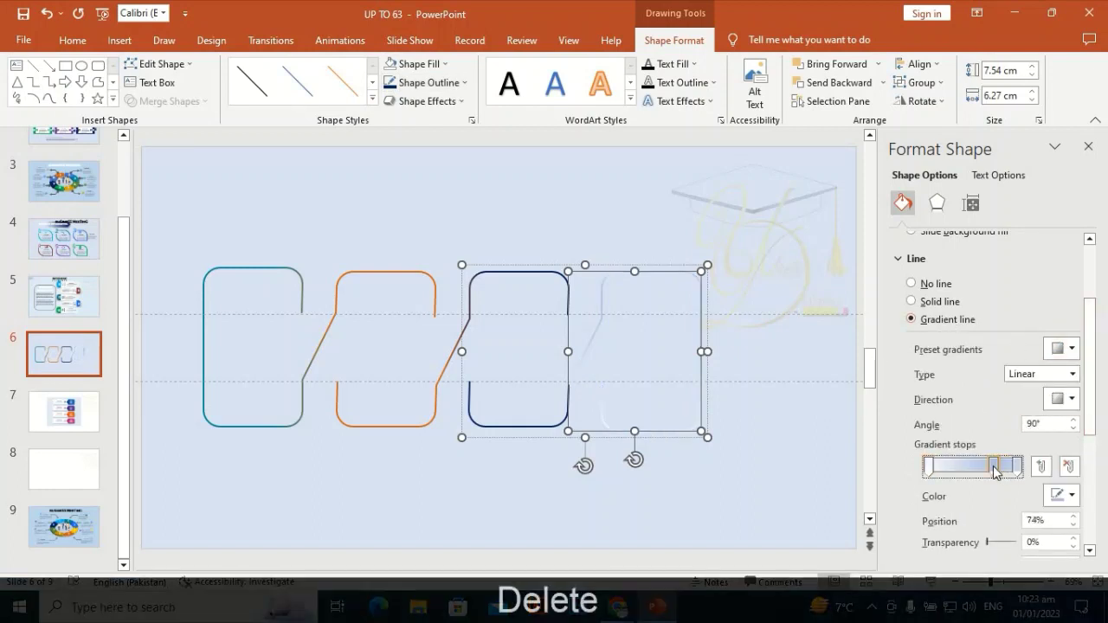
key(Delete)
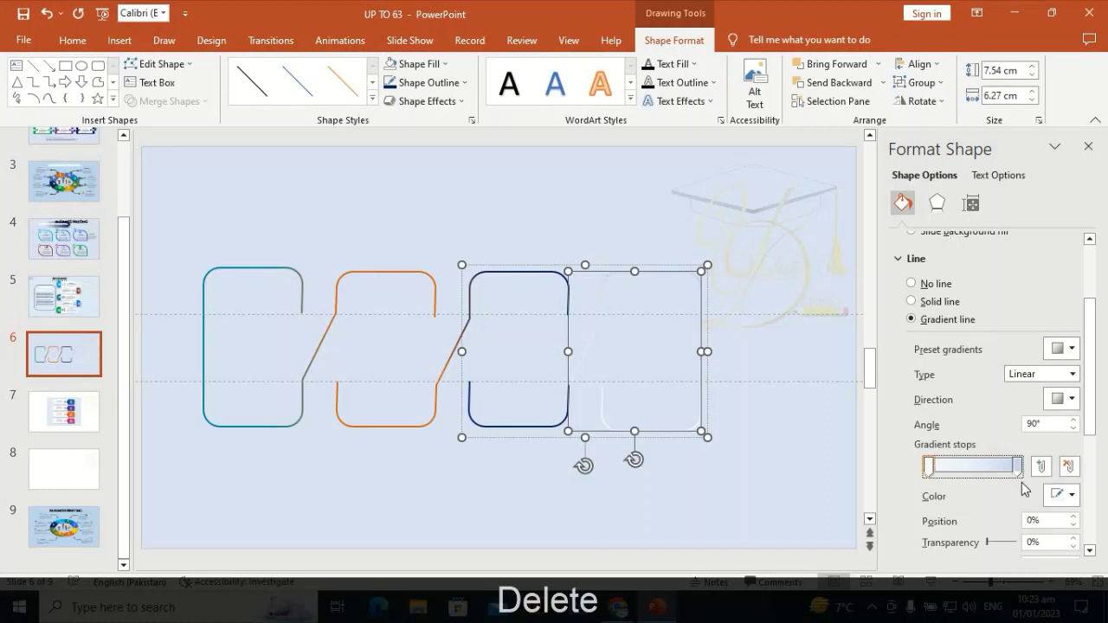
click(1073, 494)
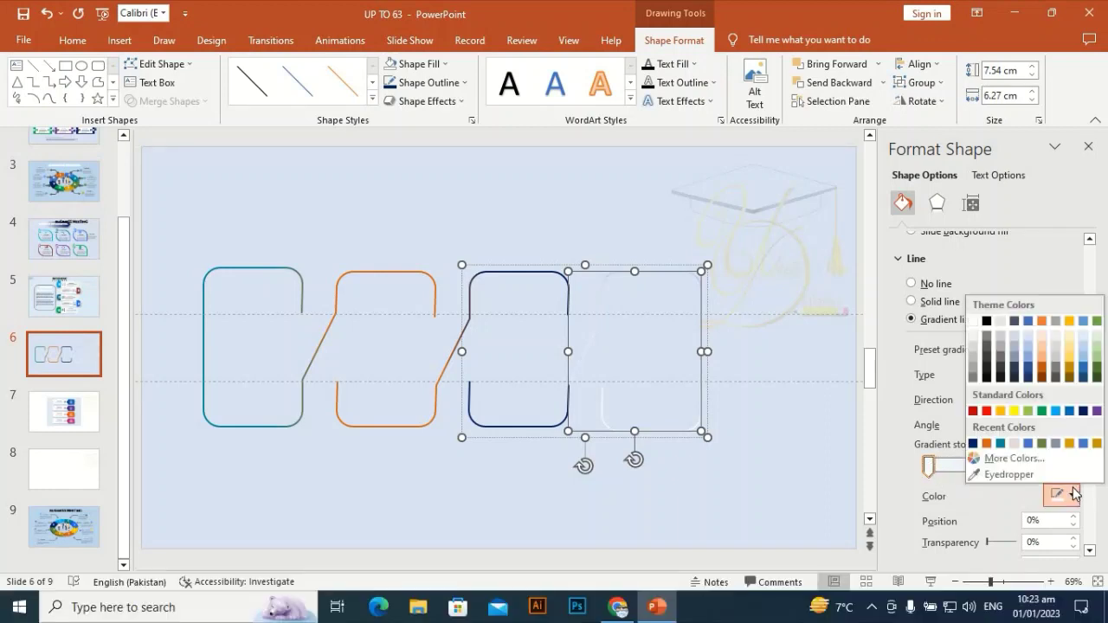
click(973, 444)
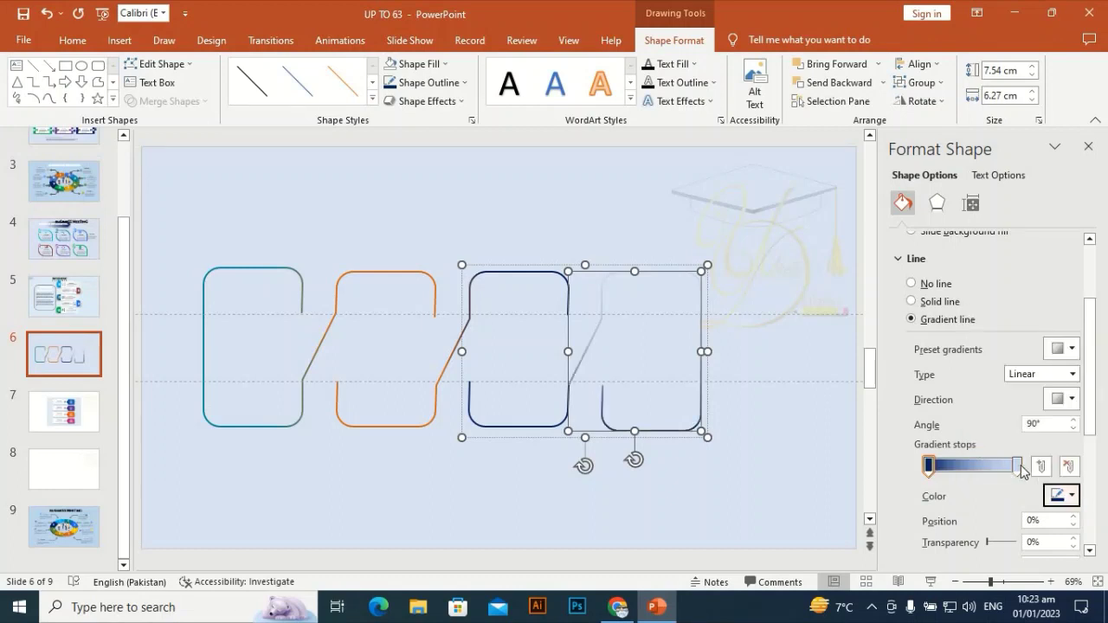
Step: Set the gradient to 180° with a green right stop, stops at 79% and 36%
click(1062, 400)
click(1057, 440)
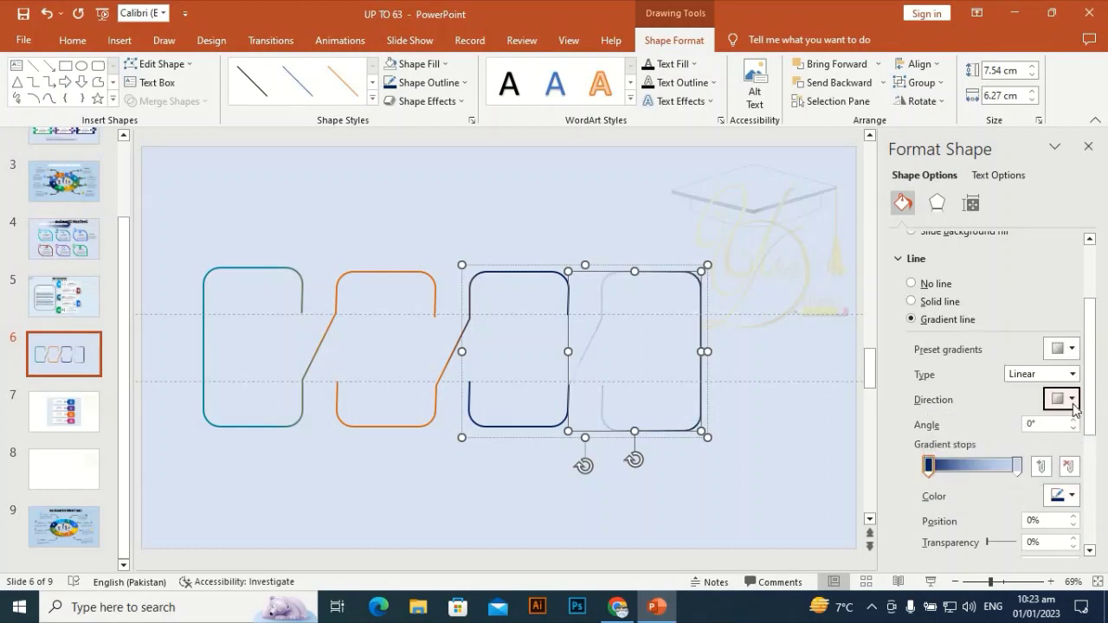
click(1073, 400)
click(1082, 442)
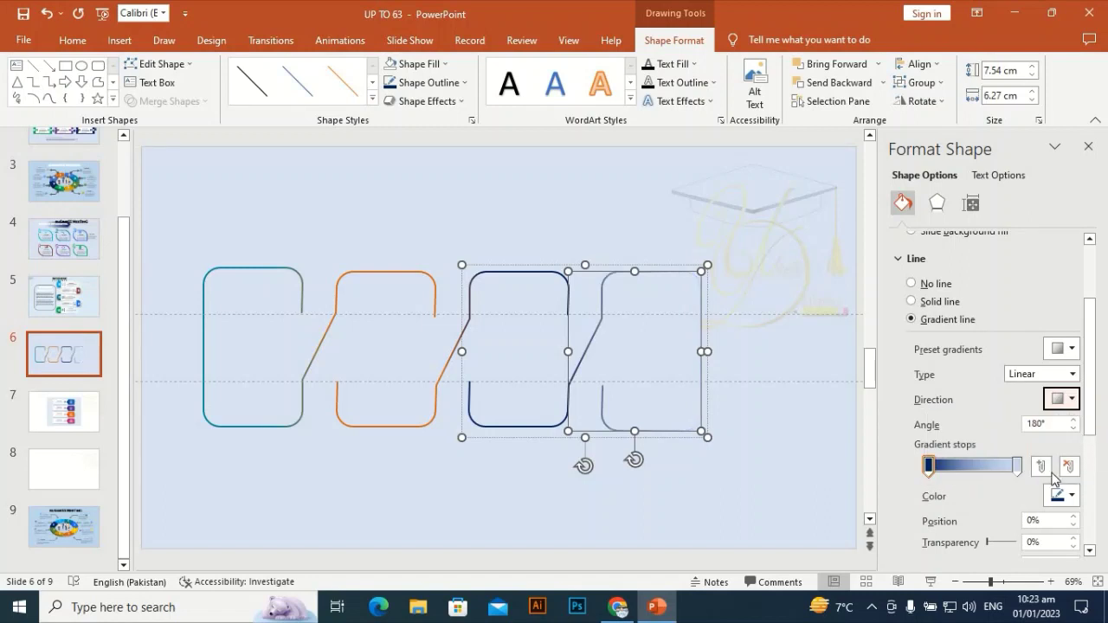
click(1015, 468)
click(1070, 496)
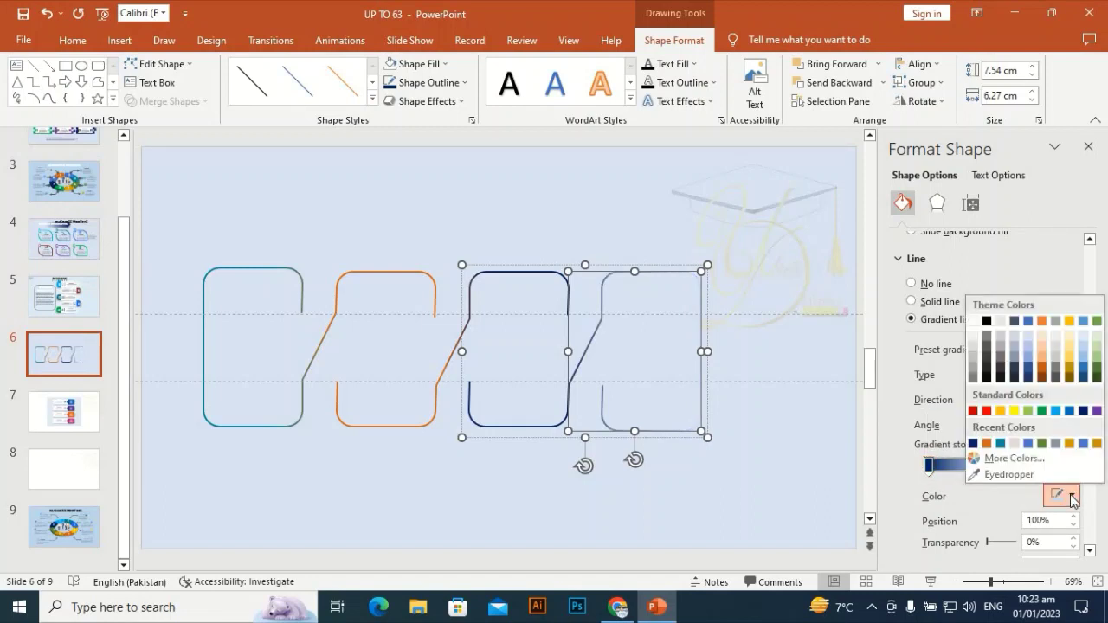
click(1041, 410)
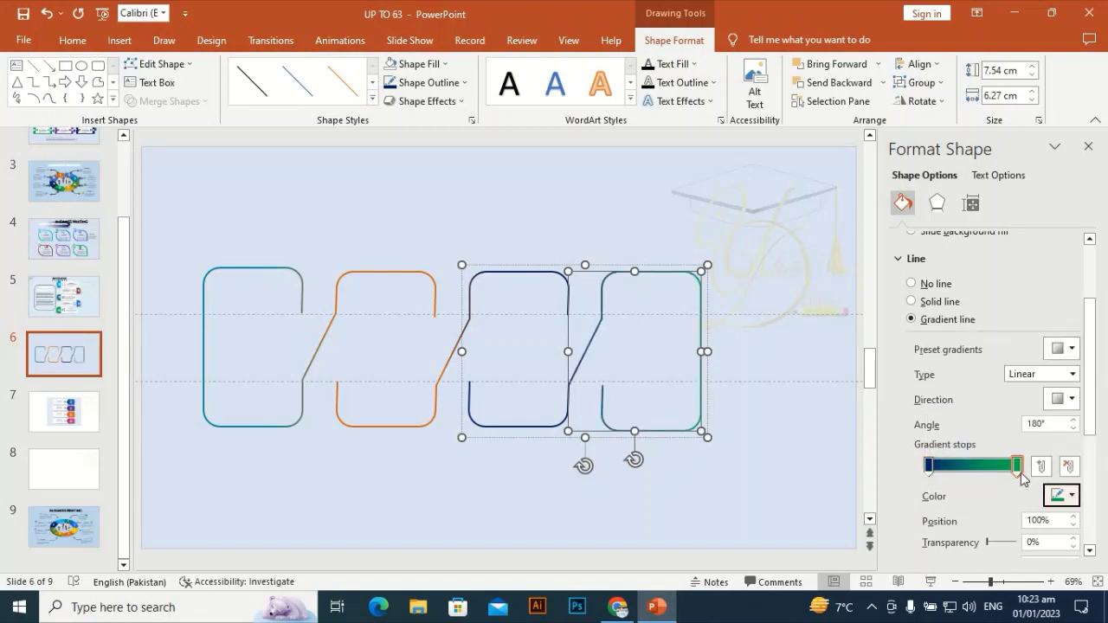
drag(1015, 467, 989, 465)
drag(979, 465, 958, 462)
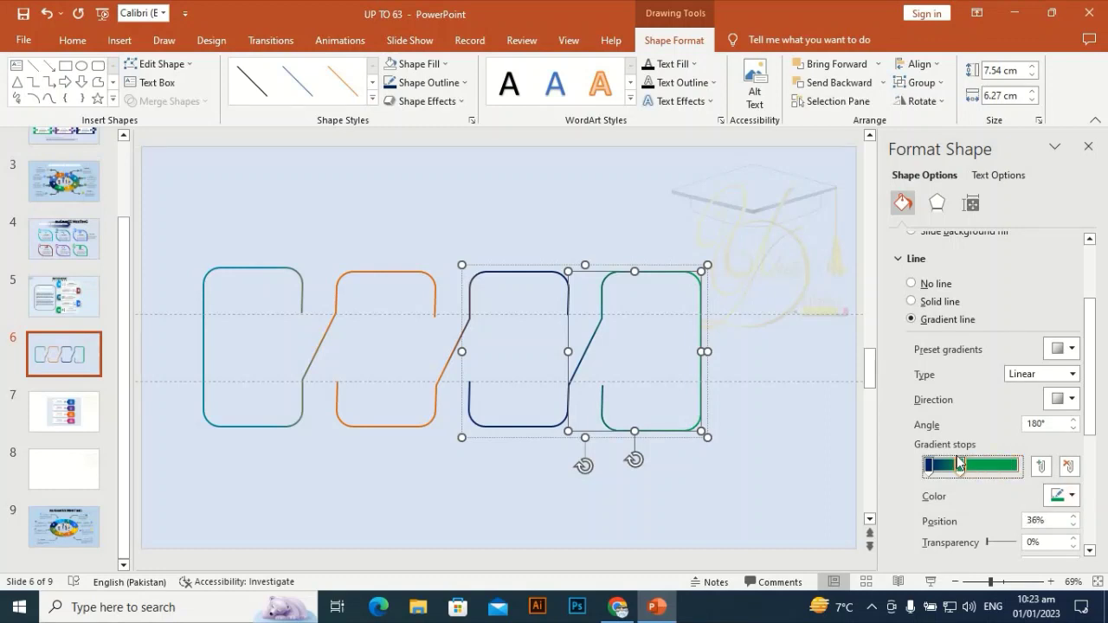
click(576, 169)
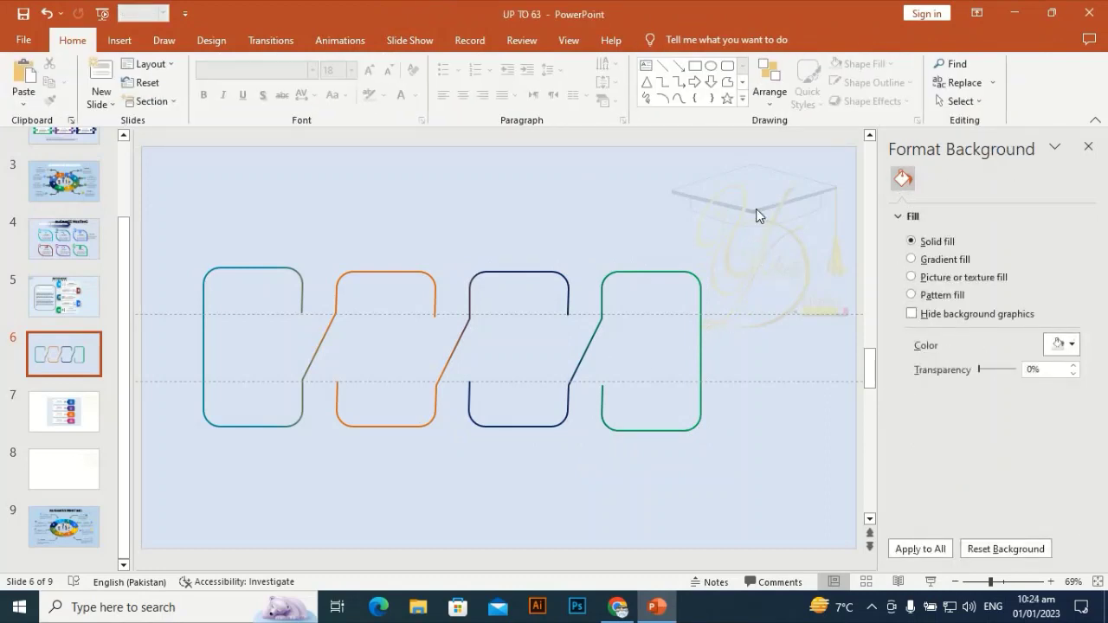
Step: Nudge all four outline shapes slightly to the right
drag(755, 169, 156, 547)
drag(273, 425, 302, 428)
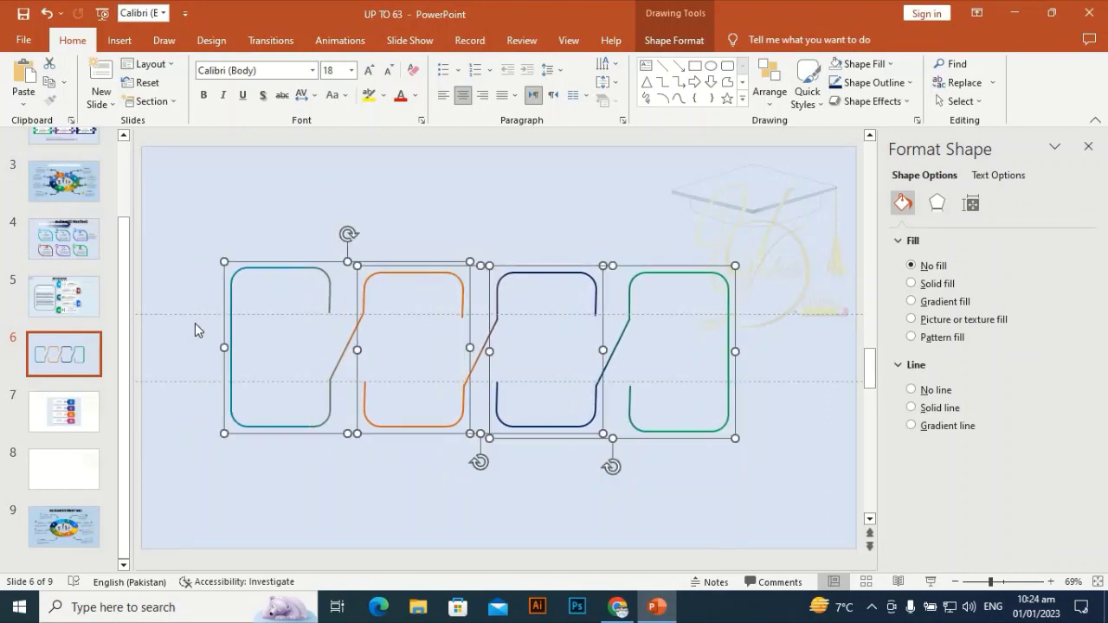
click(195, 318)
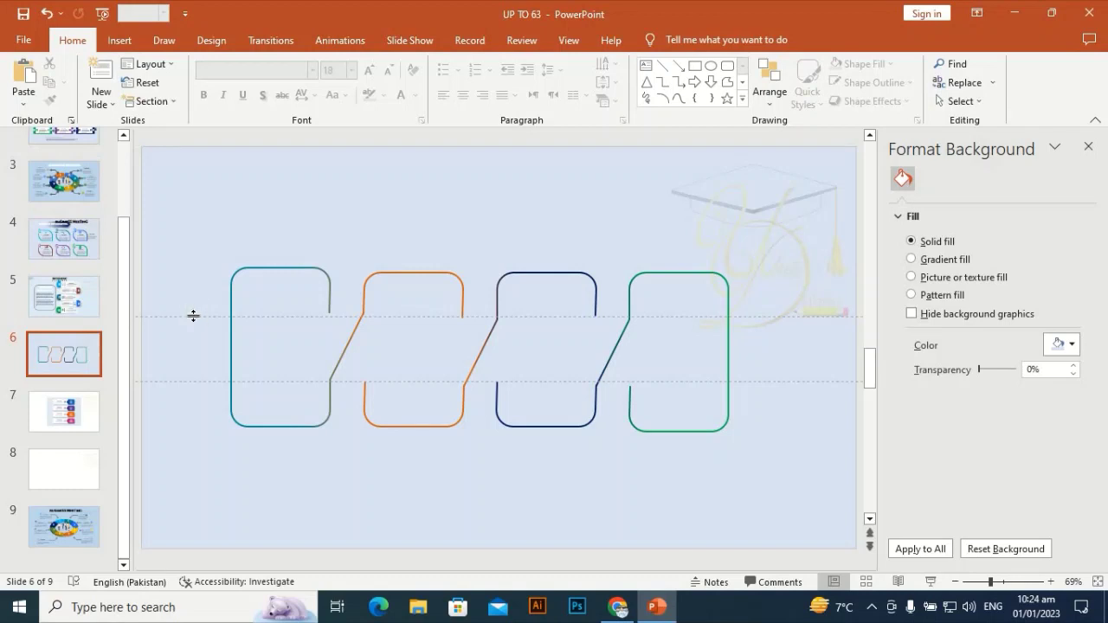
Step: Delete the upper and lower horizontal guide lines and select the teal outline
right_click(193, 315)
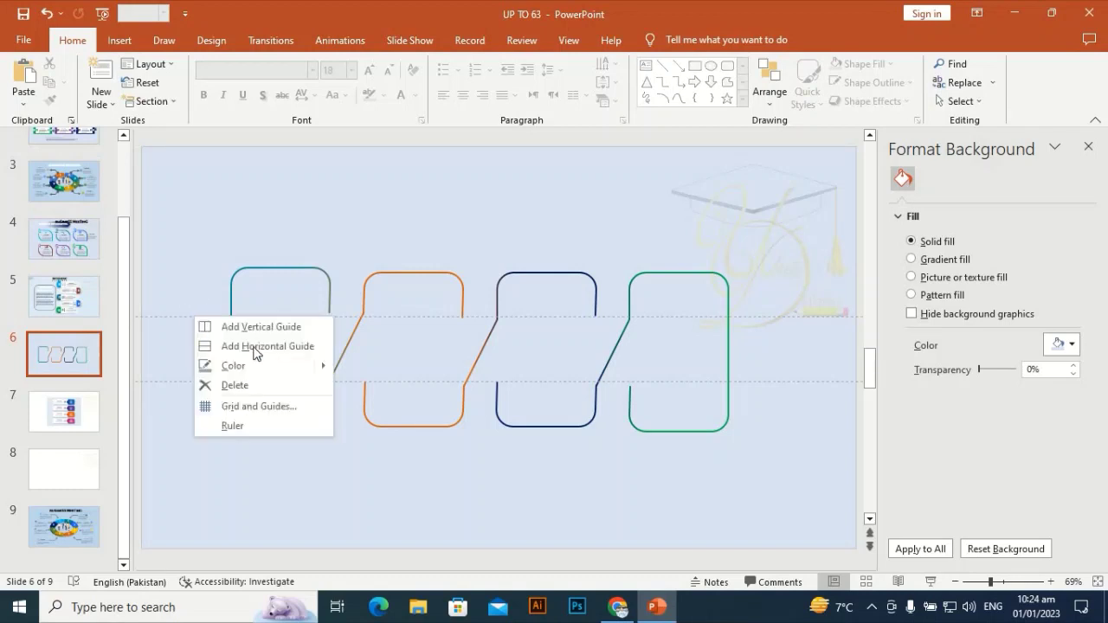
click(212, 382)
right_click(210, 381)
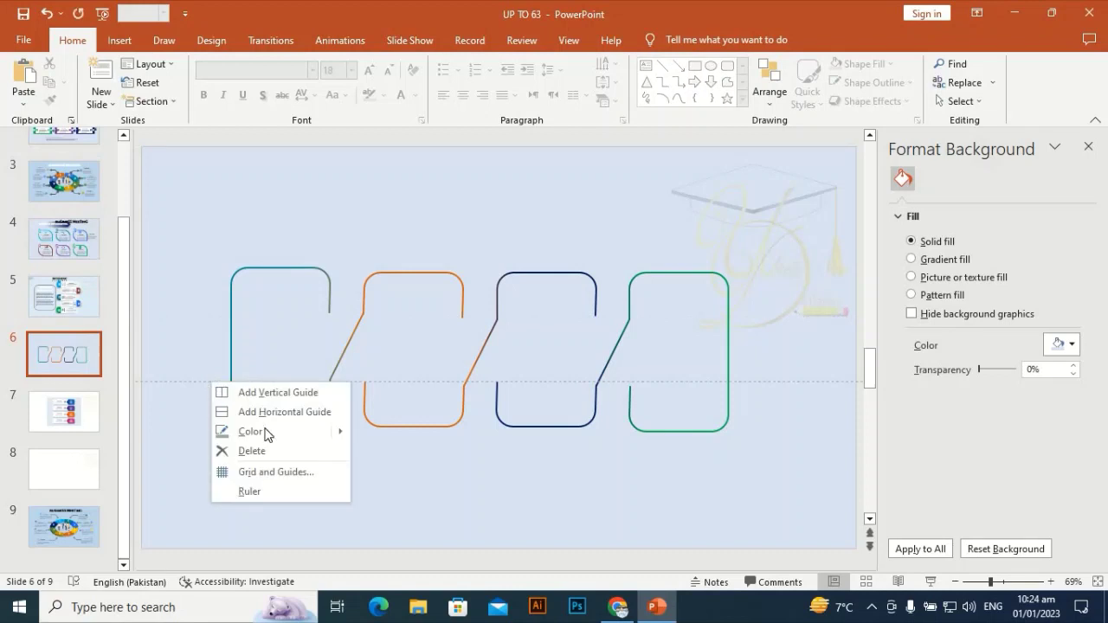
click(217, 448)
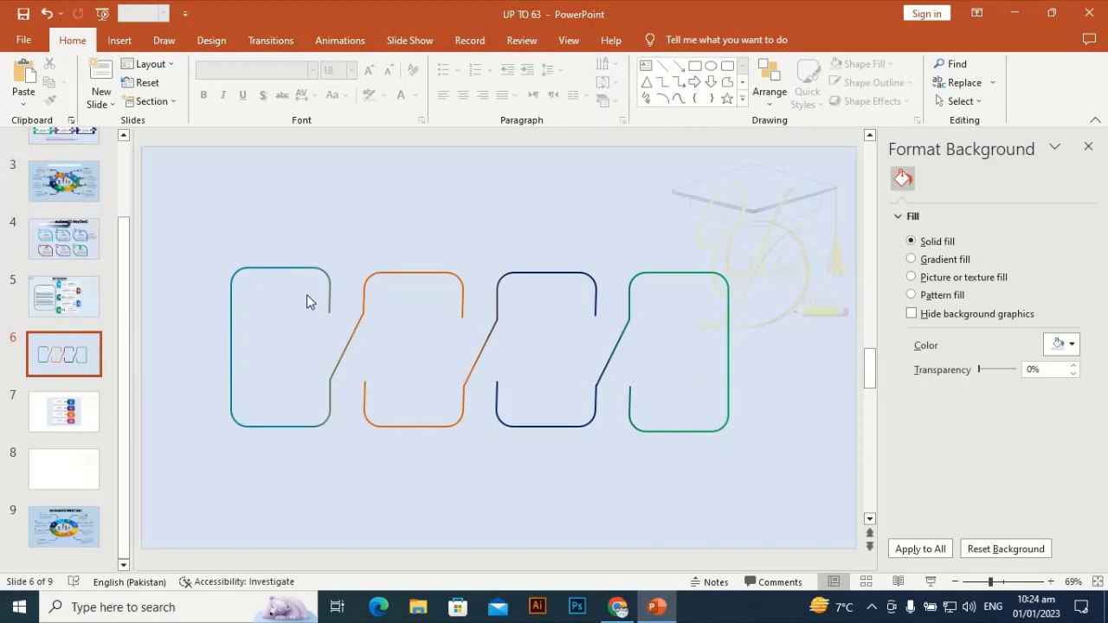
click(299, 271)
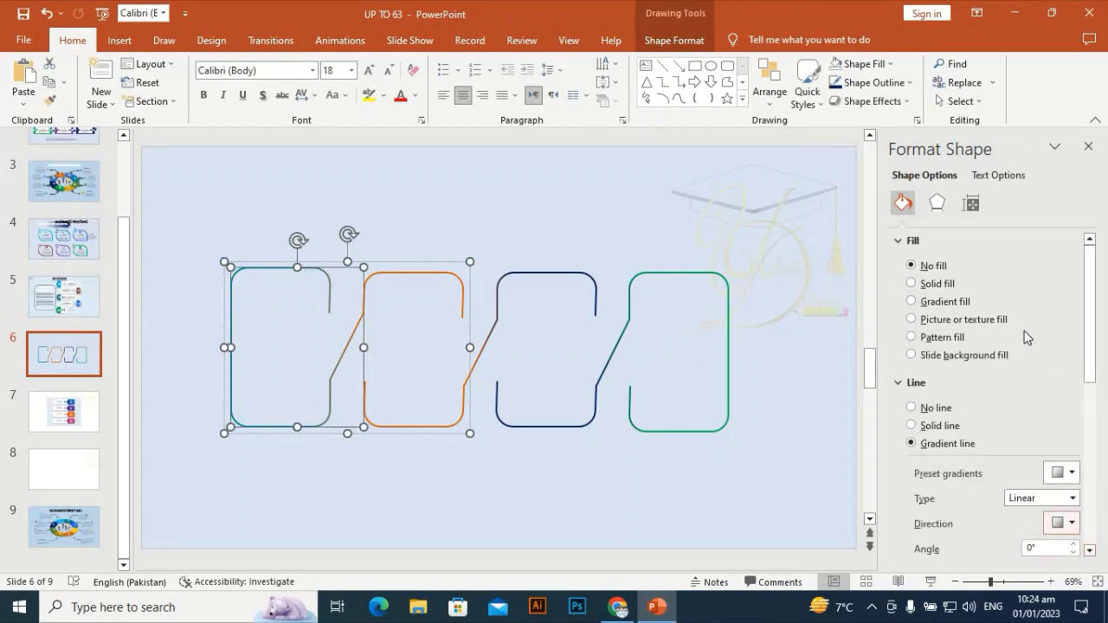
Step: Give the teal line an enlarged oval end with no arrowhead at its start
drag(1095, 378, 1094, 485)
click(1063, 465)
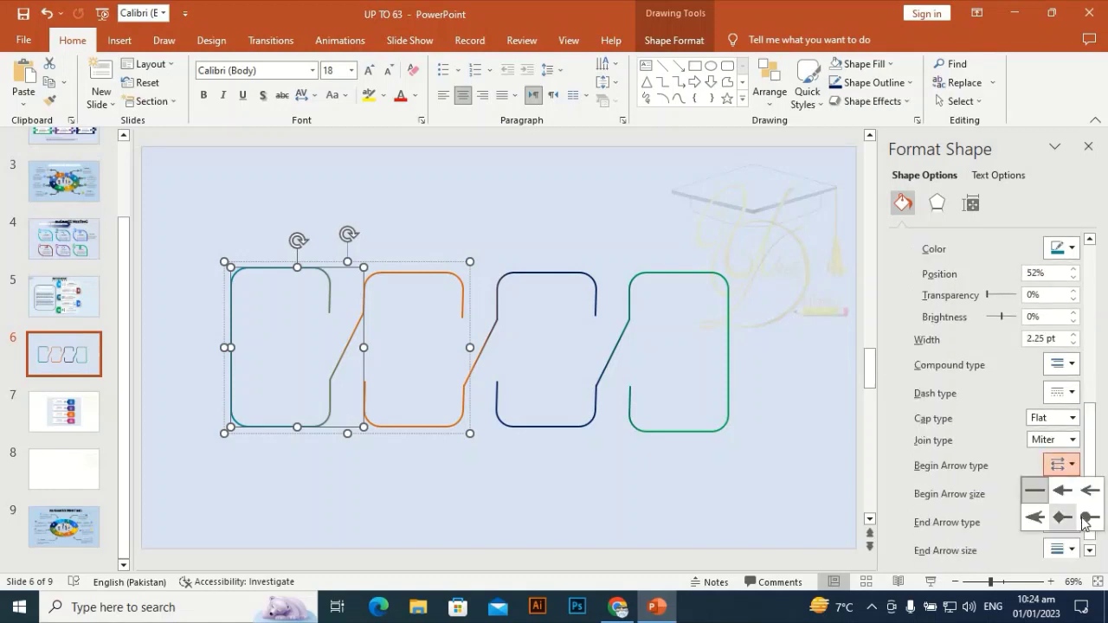
click(1087, 518)
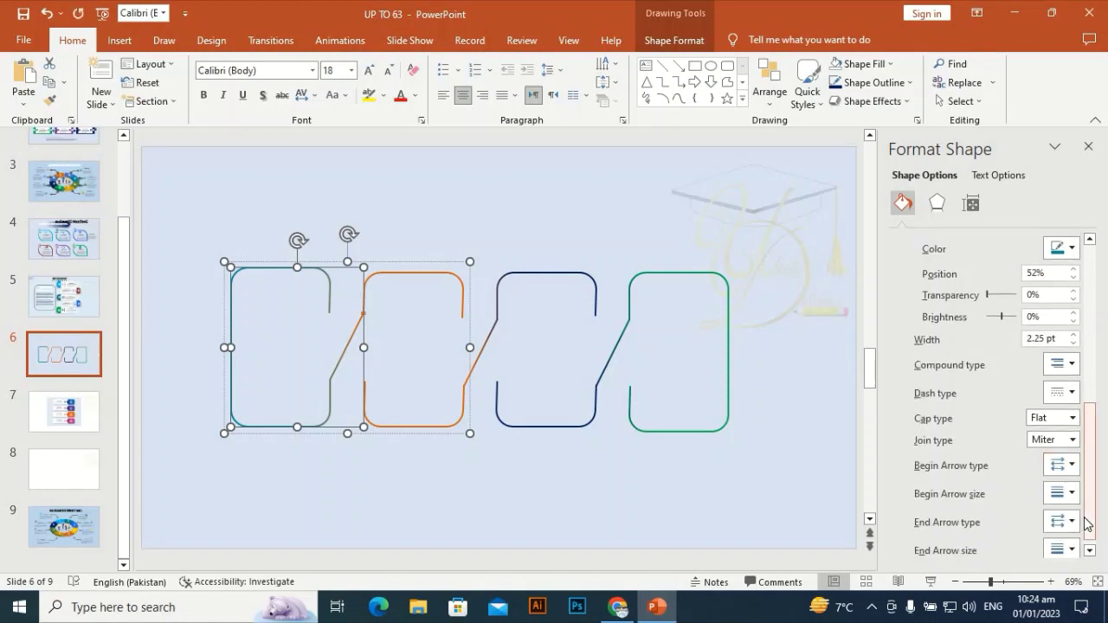
click(1071, 465)
click(1036, 493)
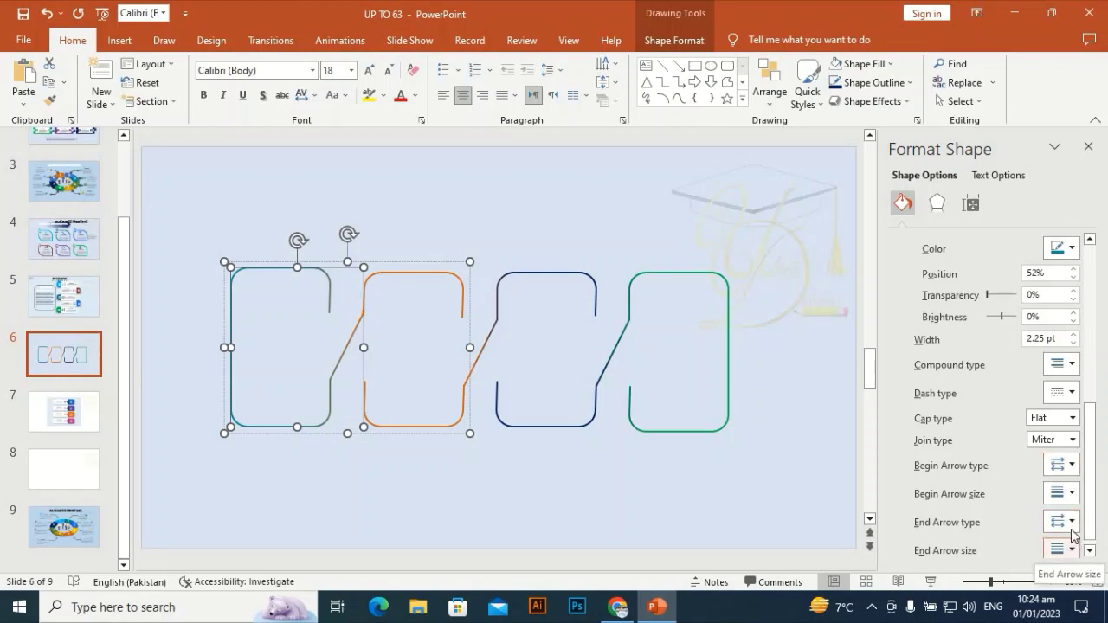
click(1071, 551)
click(1087, 500)
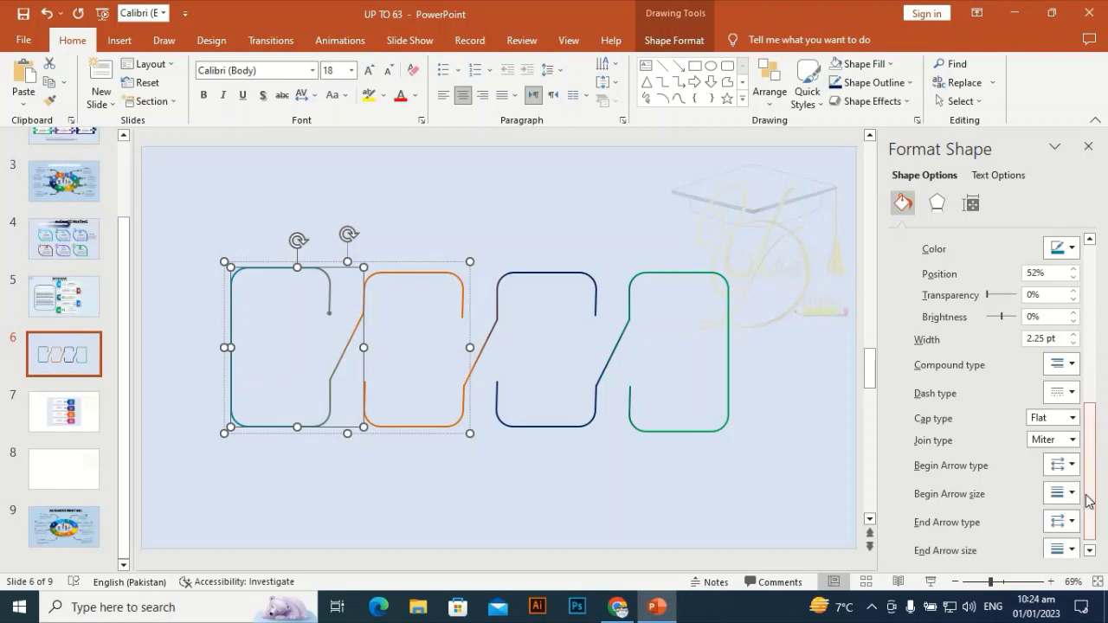
click(1071, 547)
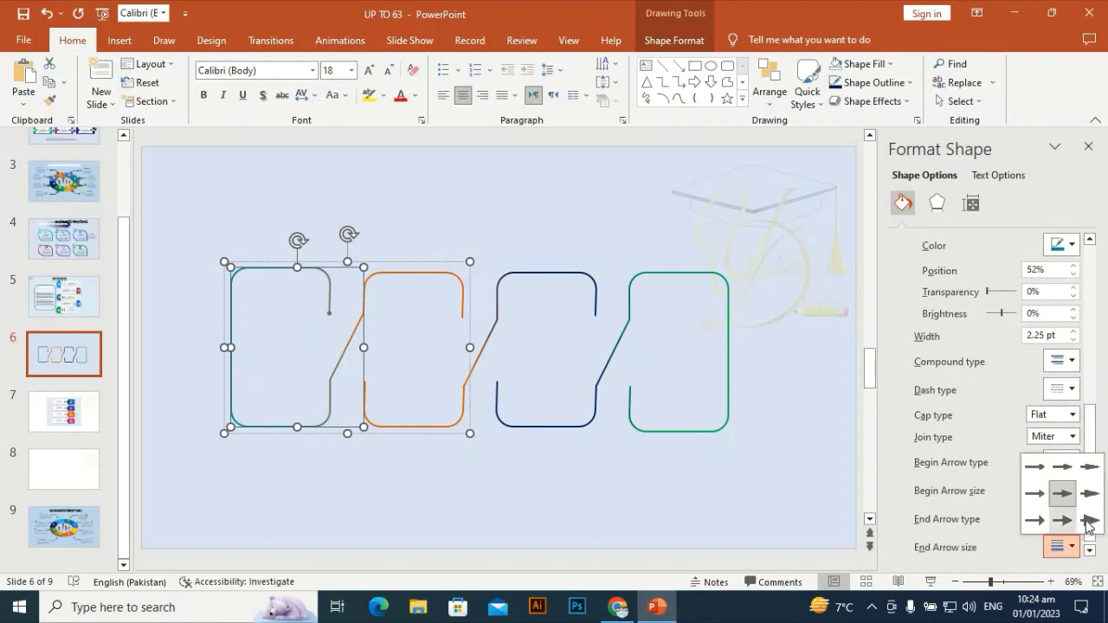
click(1092, 526)
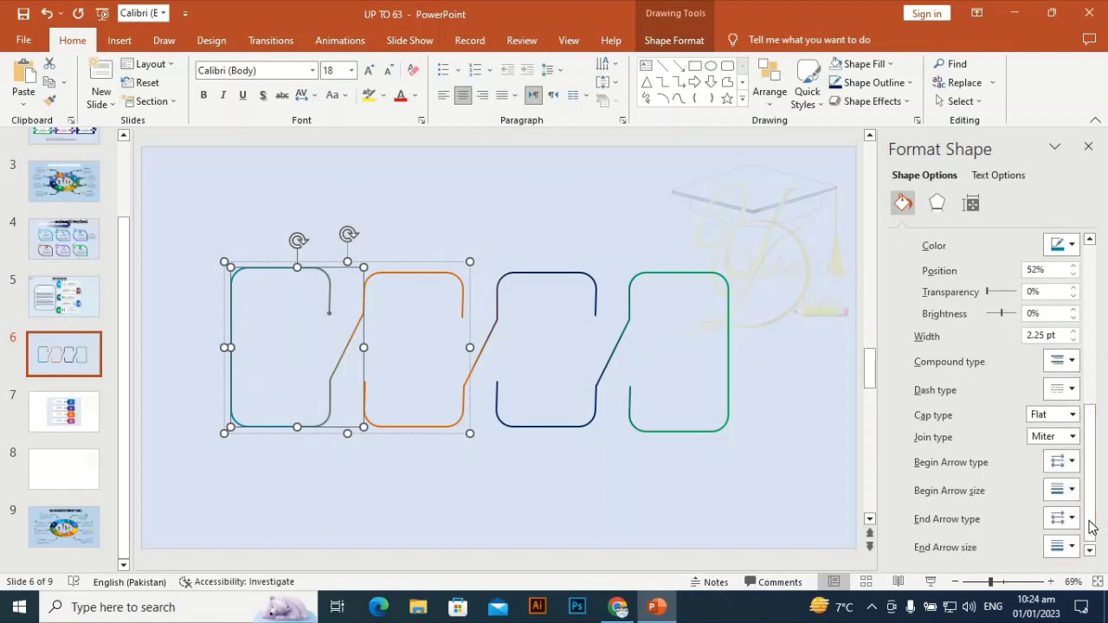
Step: Give the orange outline's upper piece a large oval end and no start arrowhead
click(375, 277)
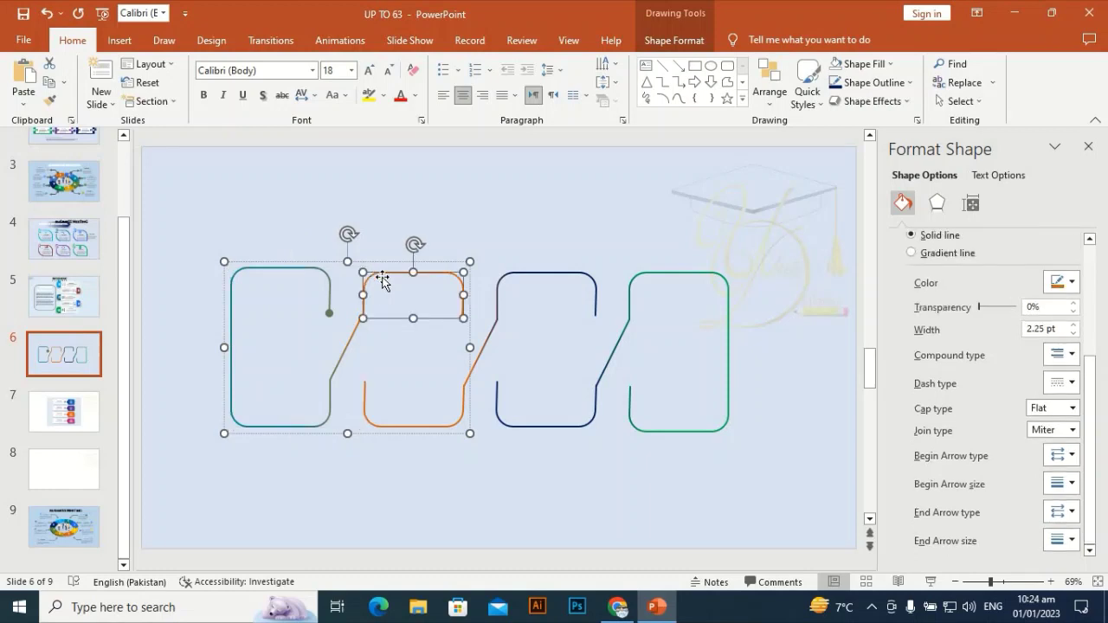
click(1071, 456)
click(1090, 507)
click(1072, 454)
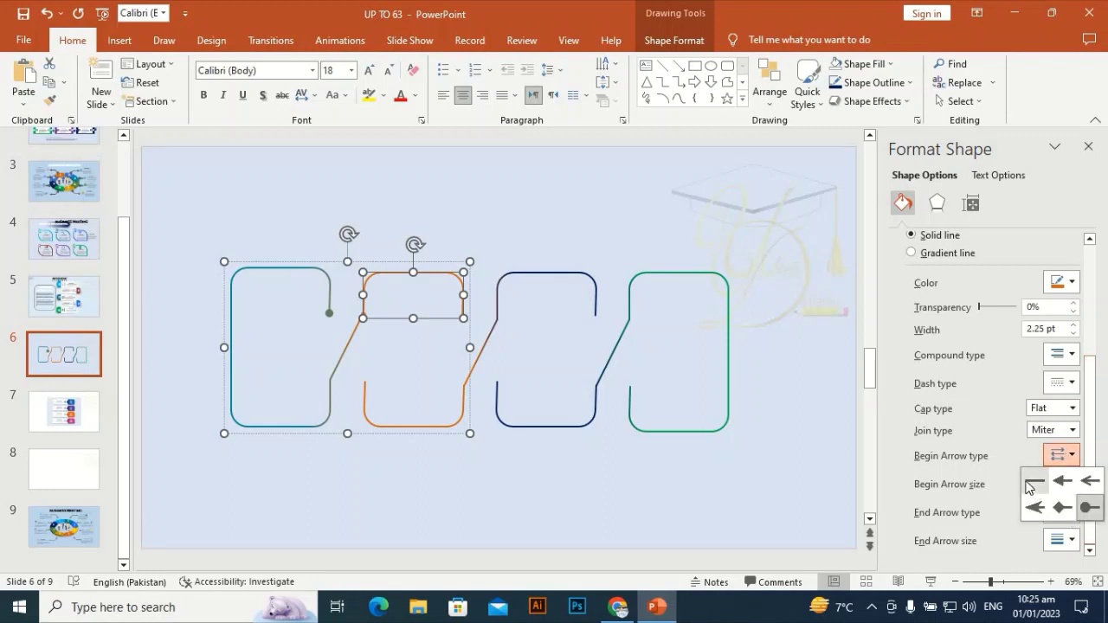
click(1035, 486)
click(1071, 540)
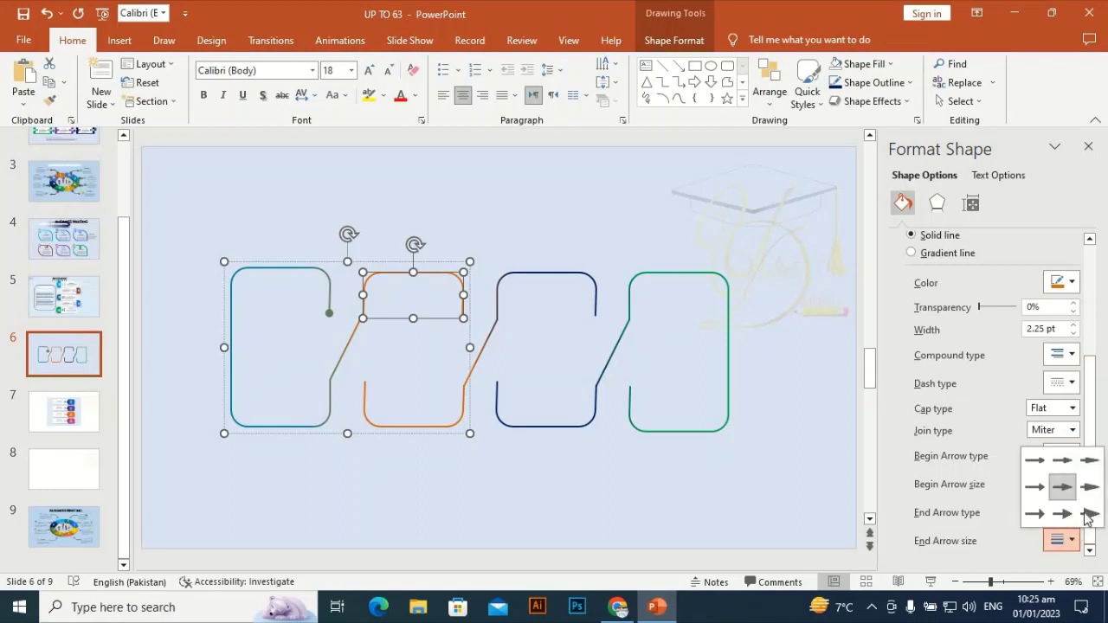
click(1073, 537)
click(1073, 511)
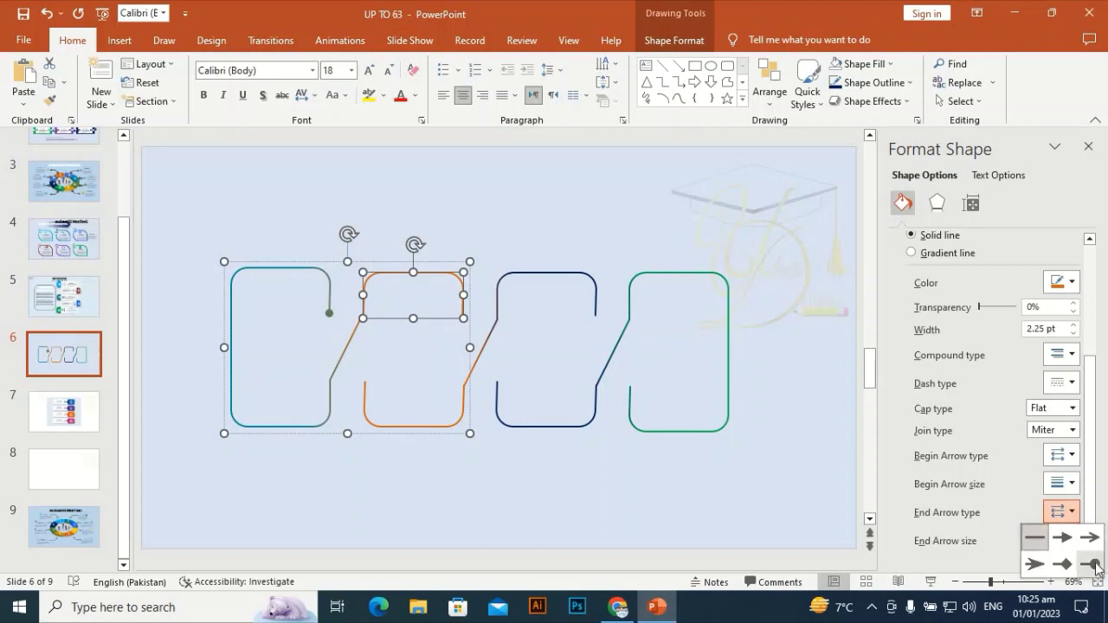
click(1094, 564)
click(624, 200)
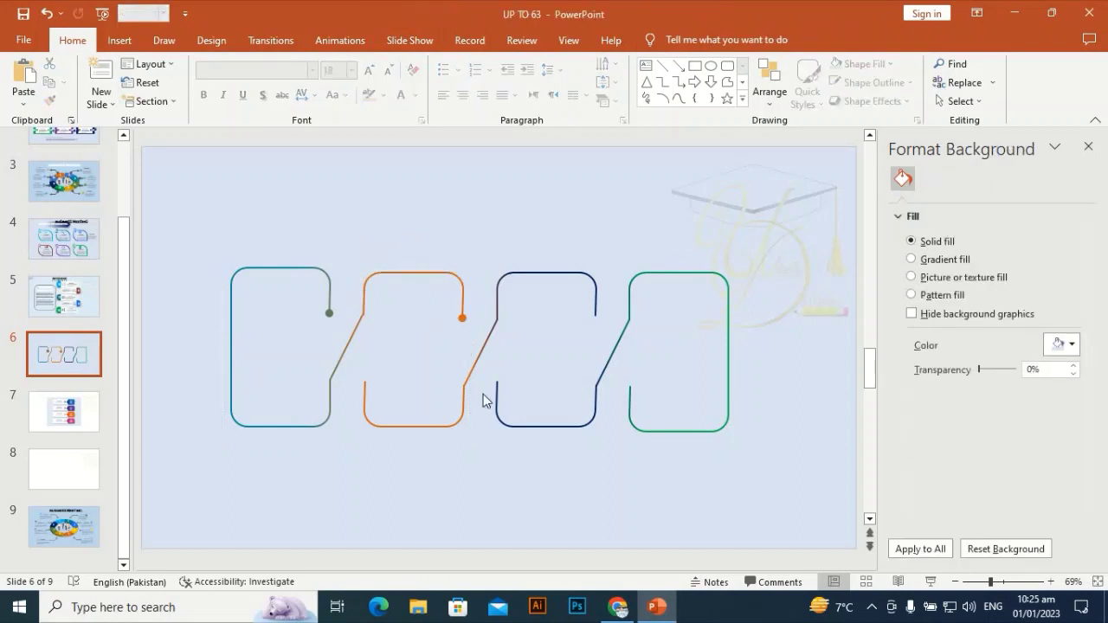
click(366, 409)
click(366, 407)
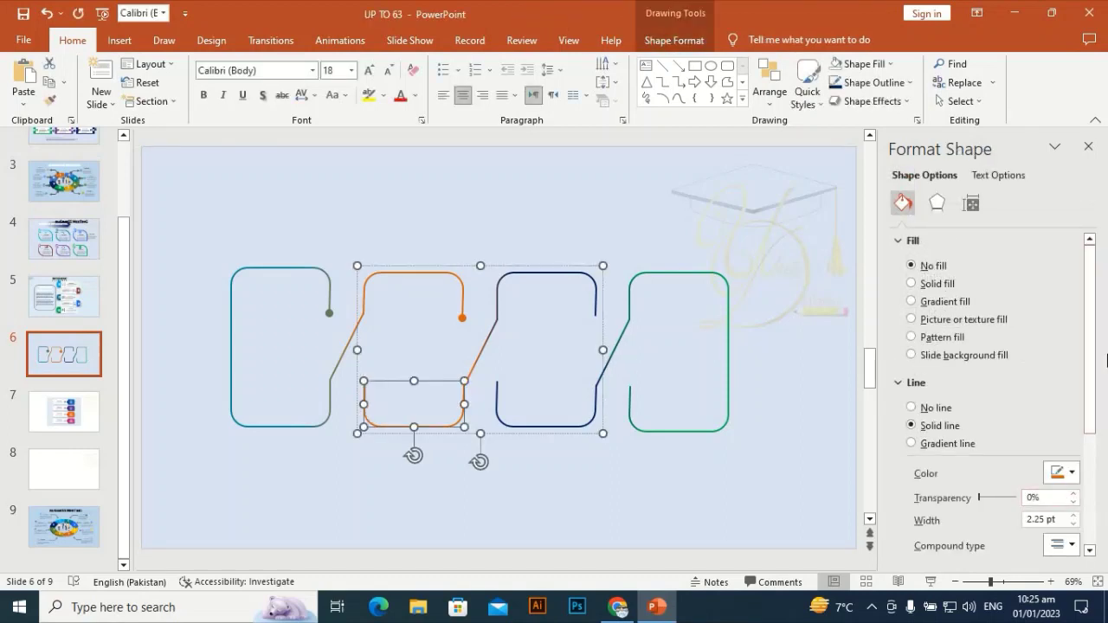
Step: Give the orange outline's lower piece an enlarged oval end
drag(1092, 355, 1097, 467)
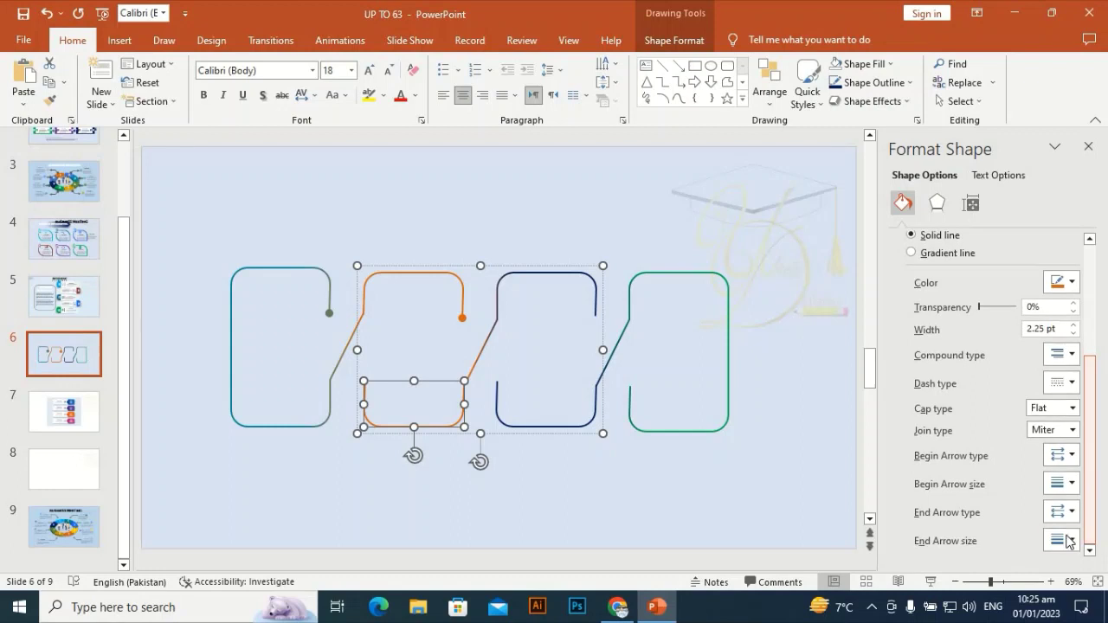
click(1066, 511)
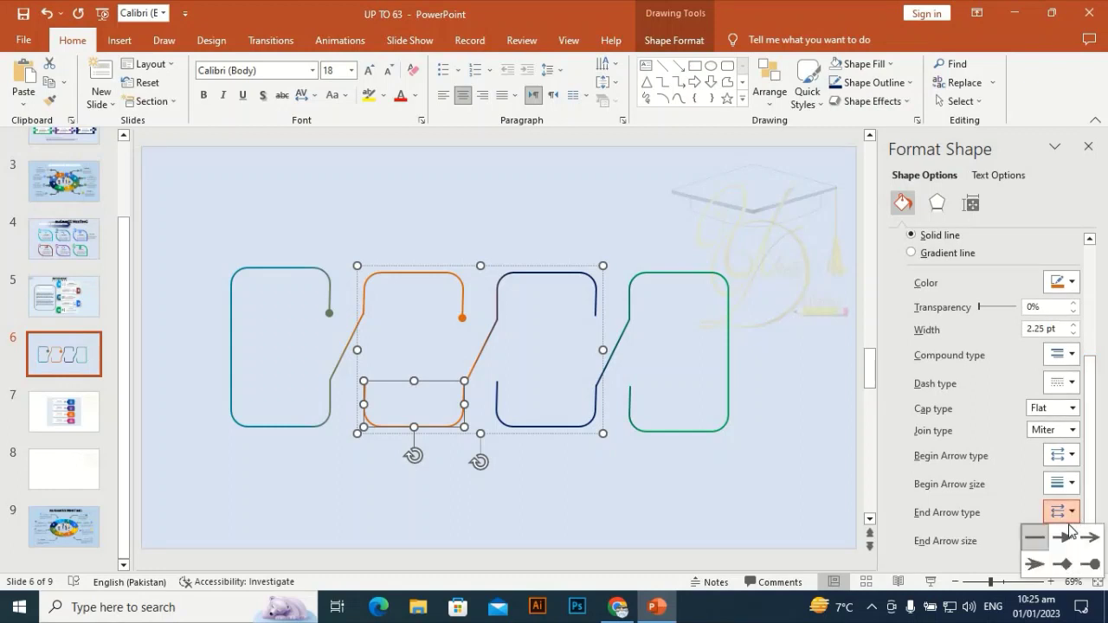
click(1088, 561)
click(670, 524)
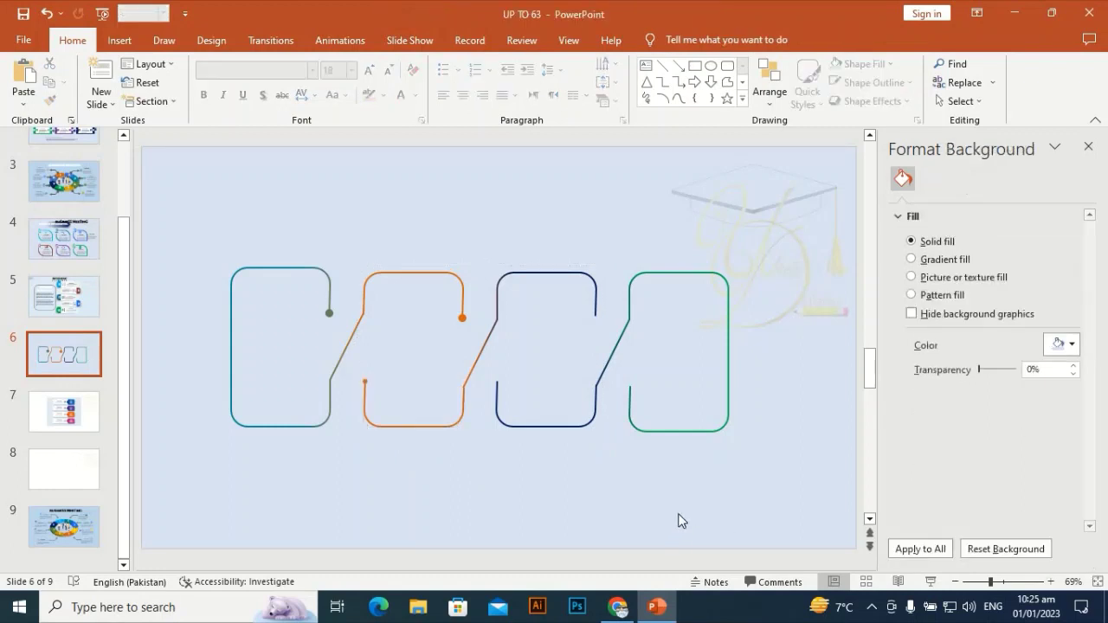
click(367, 393)
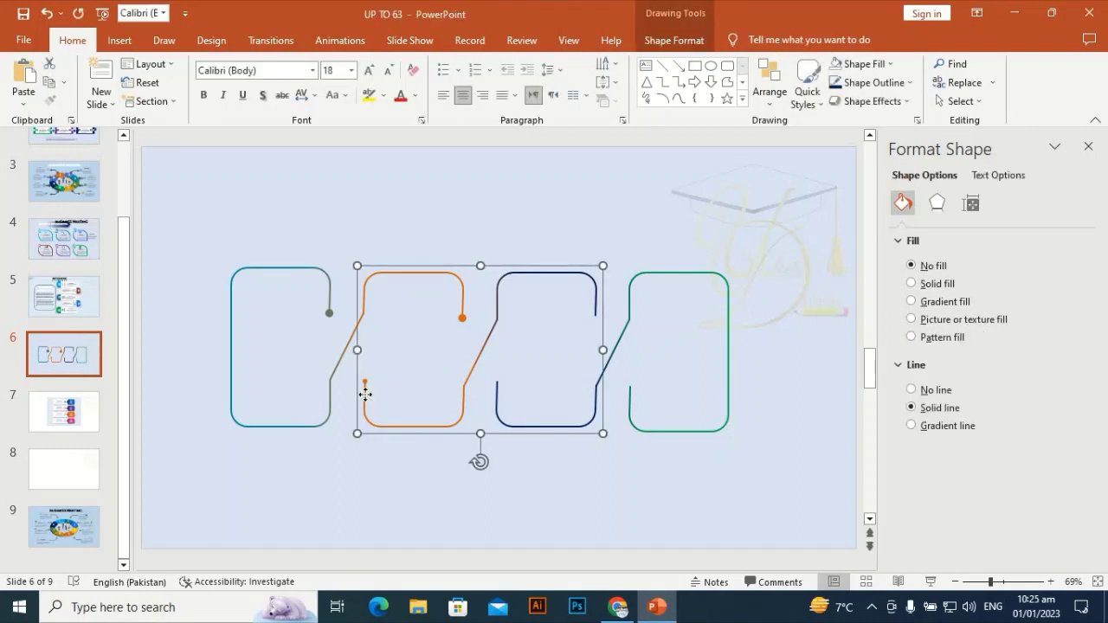
click(365, 394)
scroll(1079, 467, down, 3)
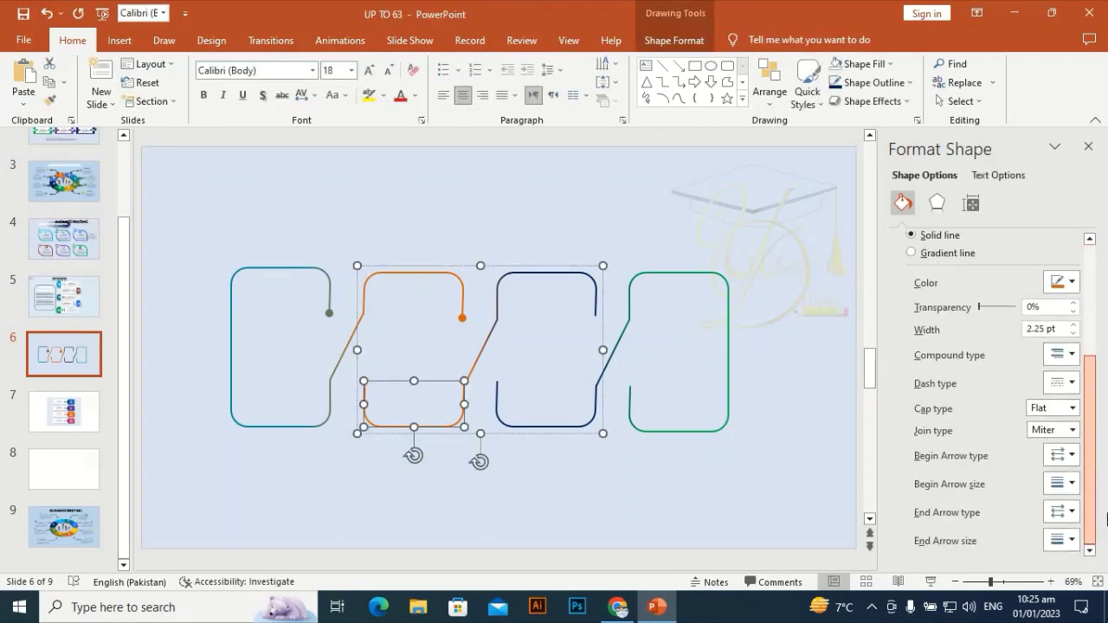
click(1071, 513)
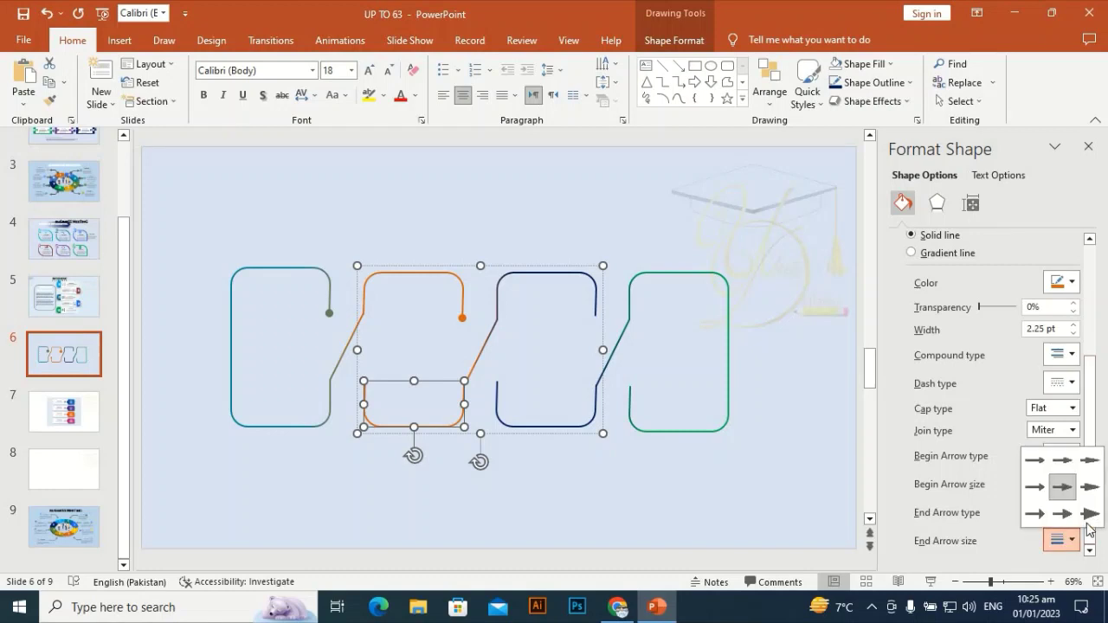
click(1062, 524)
click(700, 481)
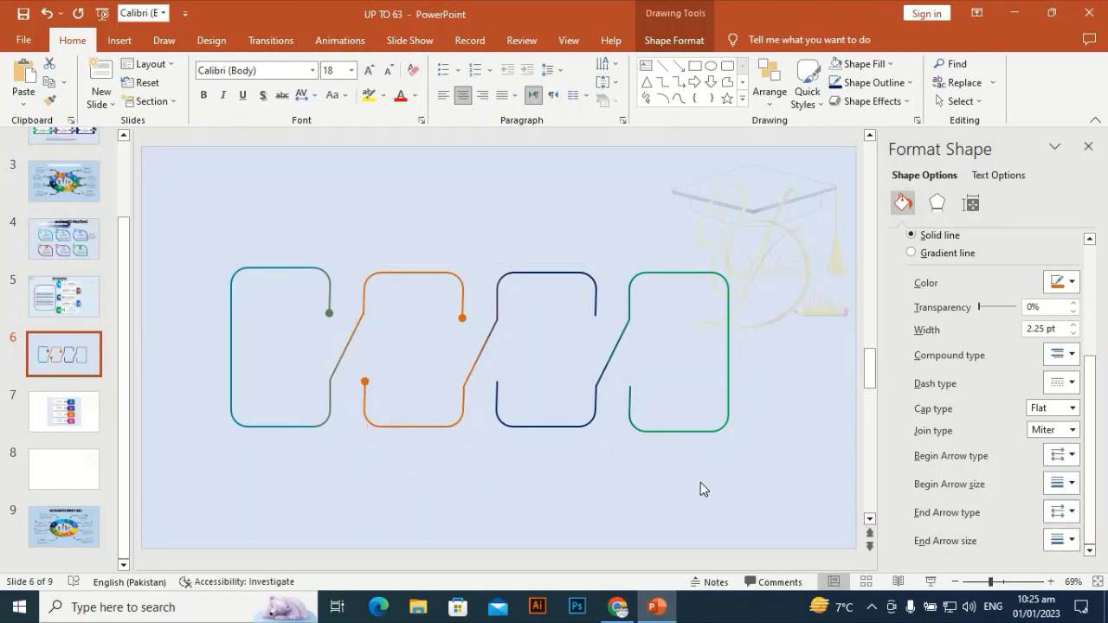
Step: Give the navy line a larger oval end dot
click(595, 283)
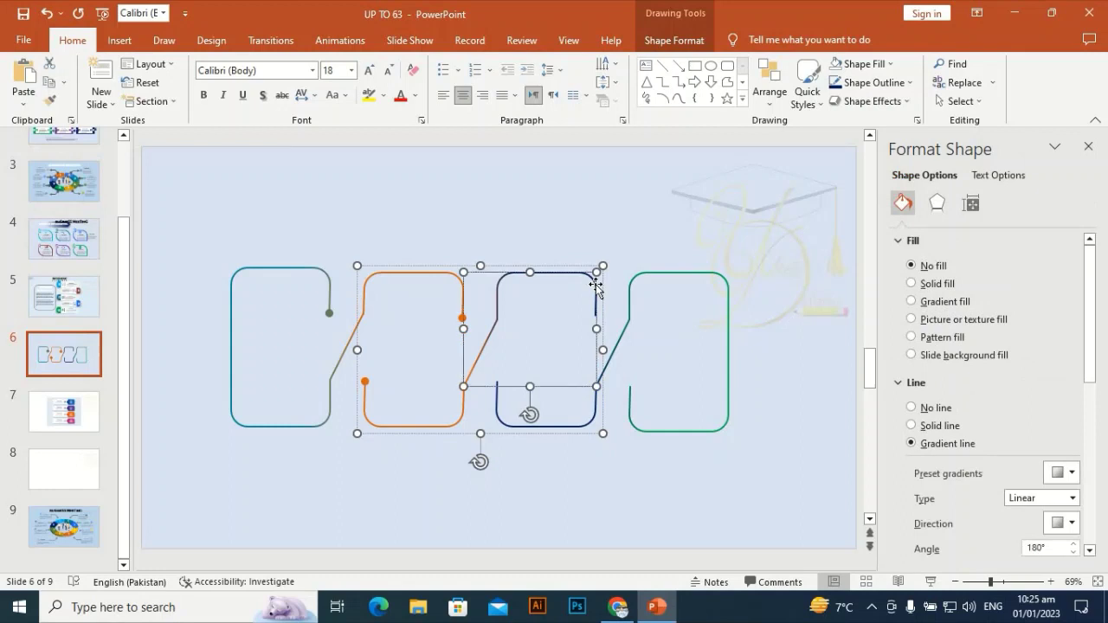
drag(1091, 307, 1096, 510)
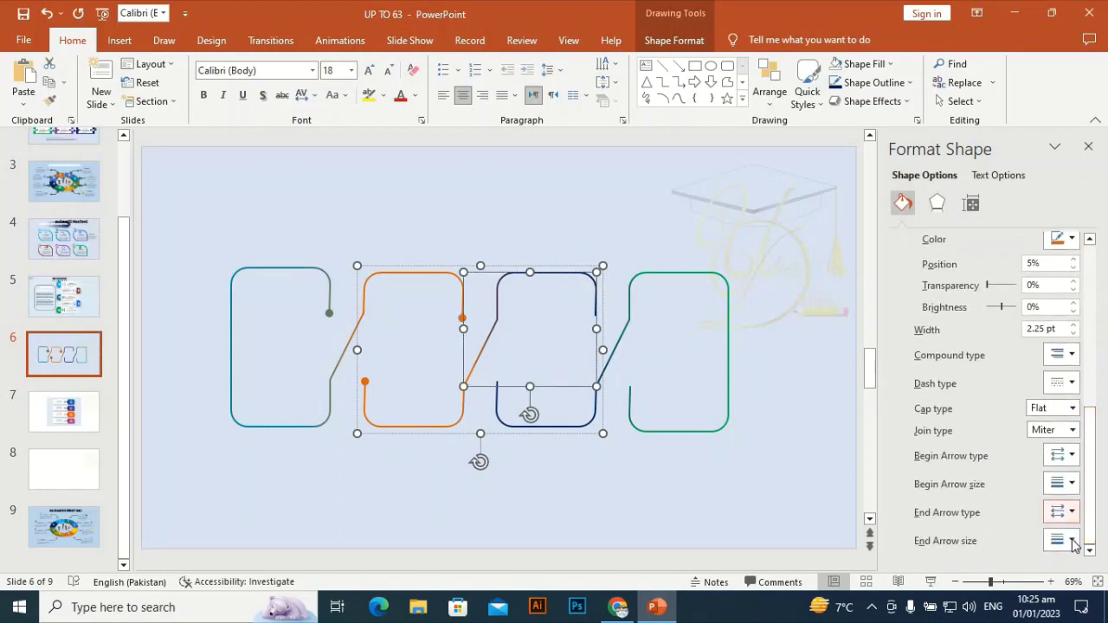
click(1061, 511)
click(1092, 564)
click(1073, 540)
click(1090, 515)
click(584, 428)
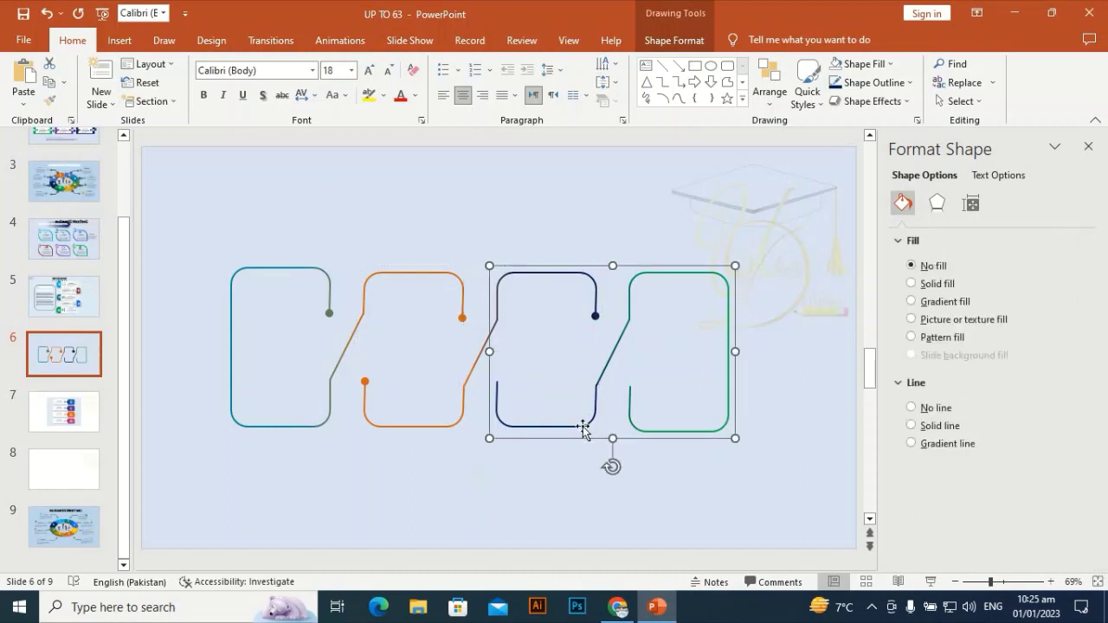
click(585, 428)
scroll(1088, 372, down, 3)
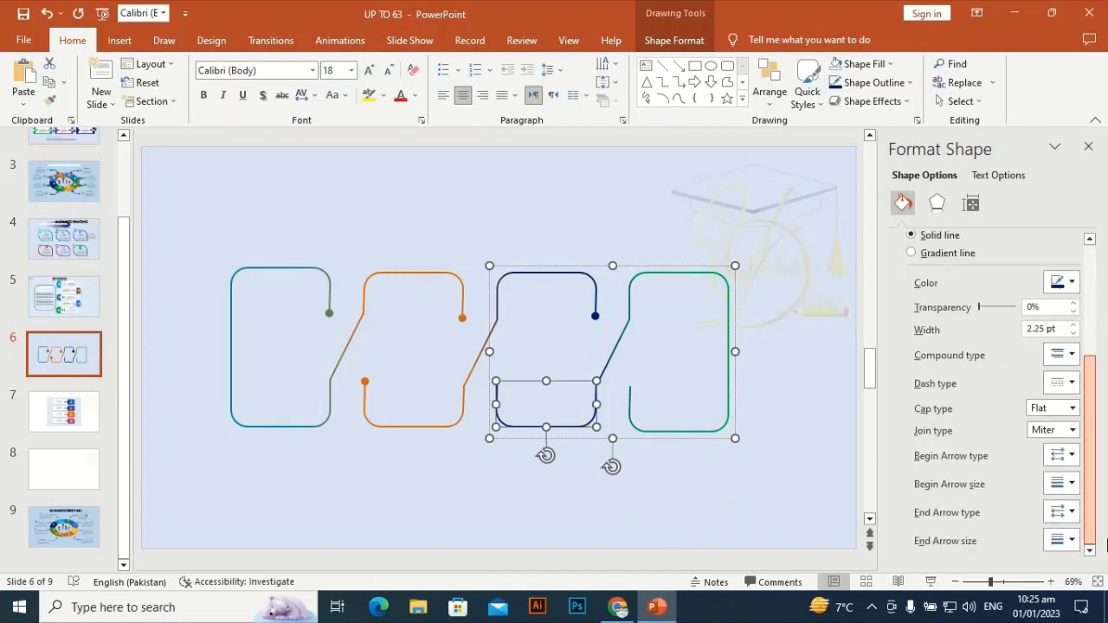
click(1079, 513)
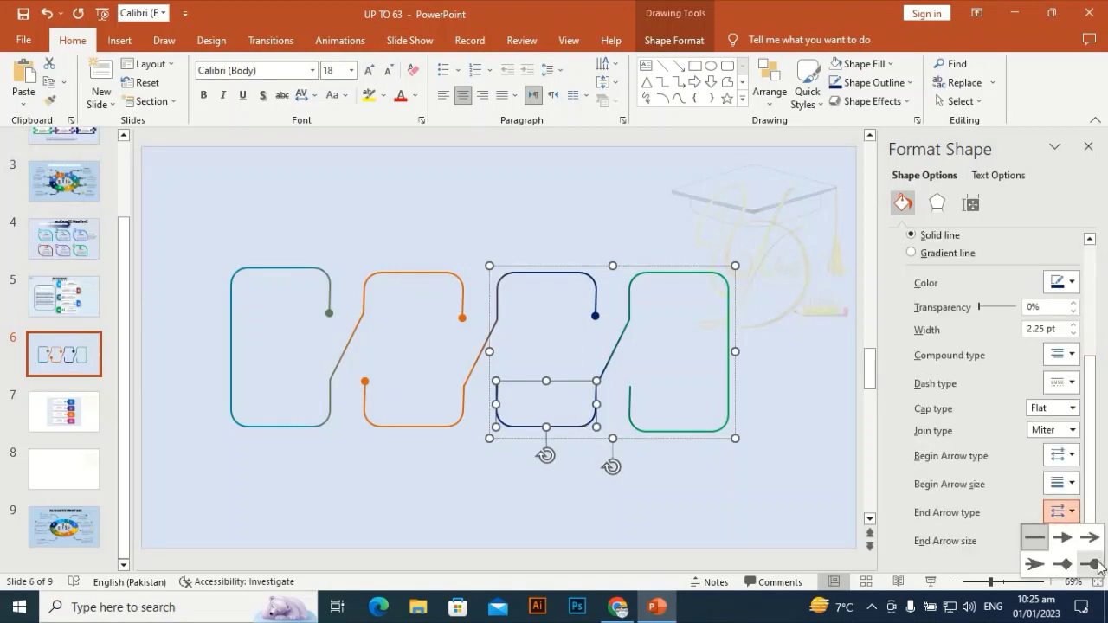
click(1088, 560)
click(1071, 540)
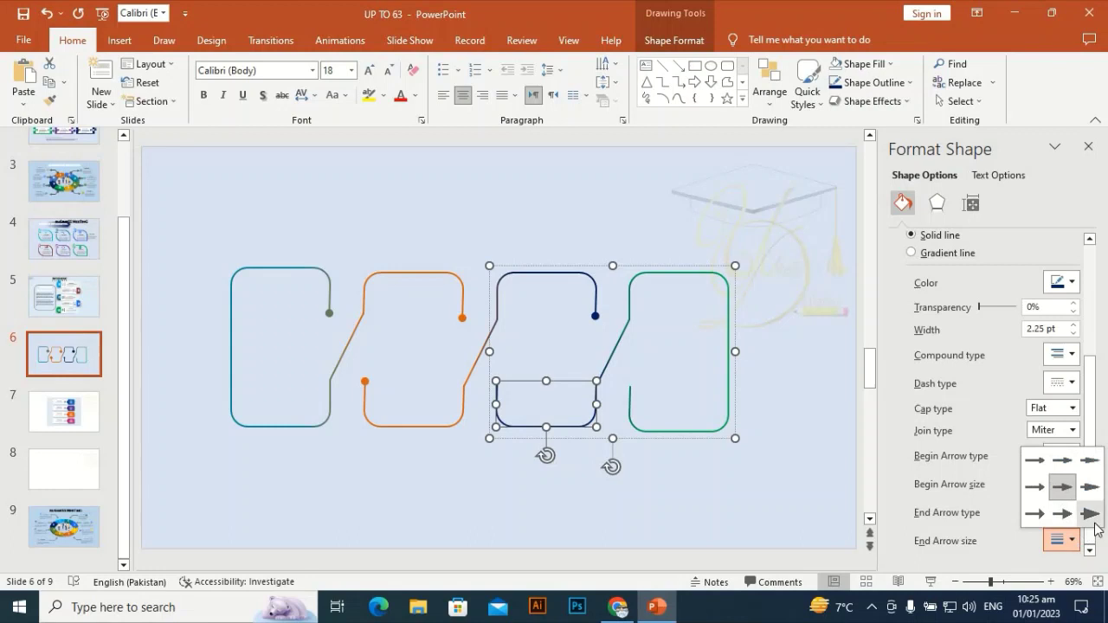
click(1089, 514)
click(785, 522)
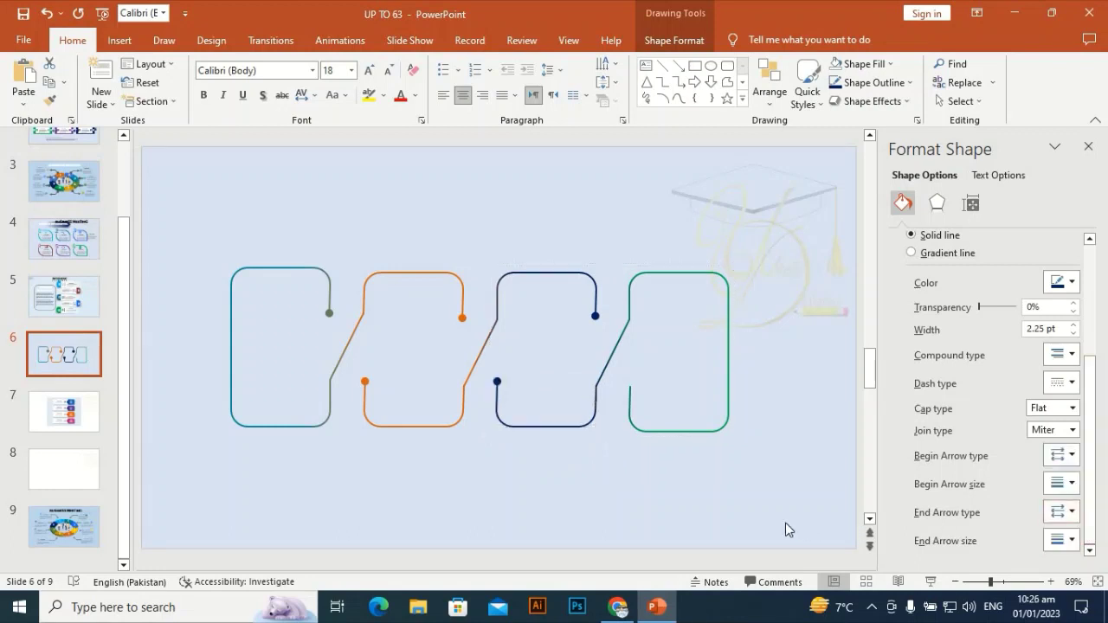
Step: Give the green loop an enlarged oval end, then marquee-select all four loops
click(630, 393)
click(630, 392)
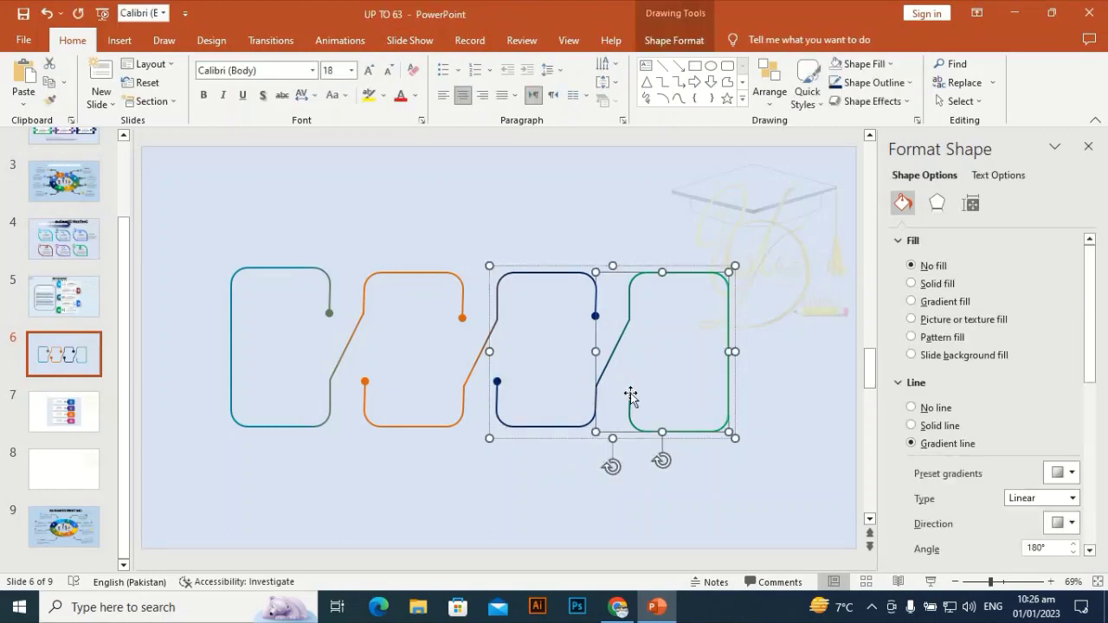
drag(1088, 336, 1089, 497)
click(1070, 512)
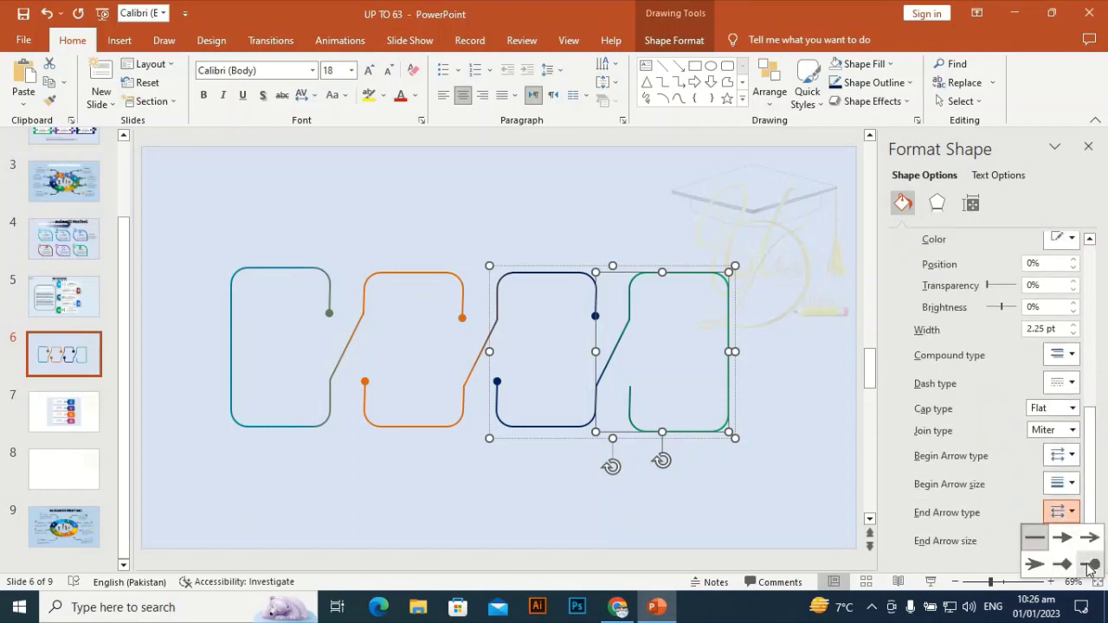
click(1082, 539)
click(1070, 540)
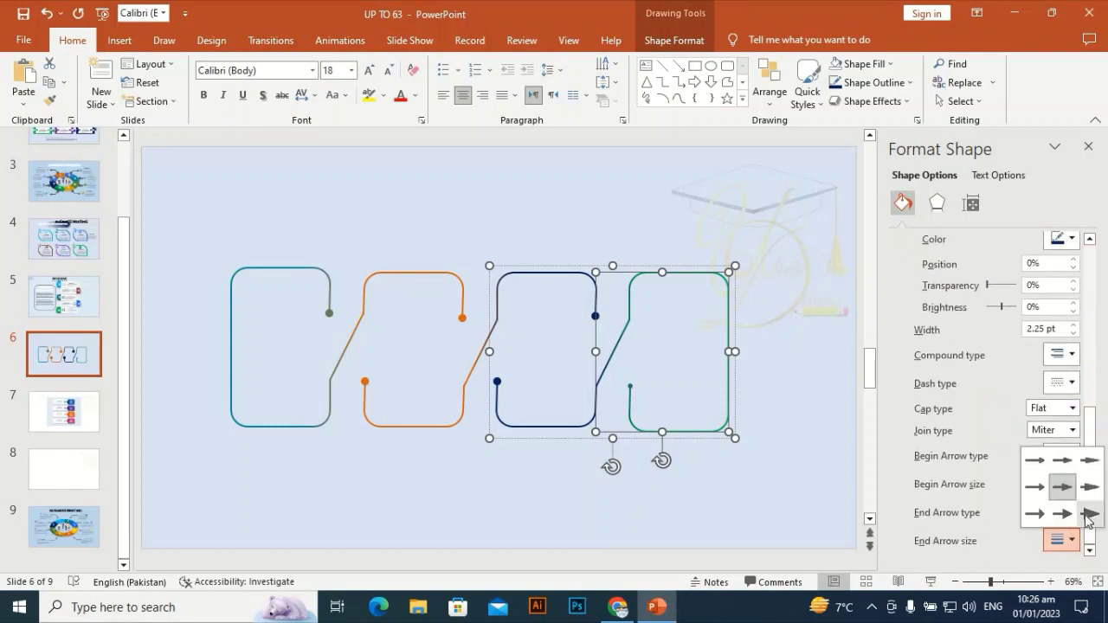
click(1089, 518)
click(472, 211)
drag(772, 181, 139, 585)
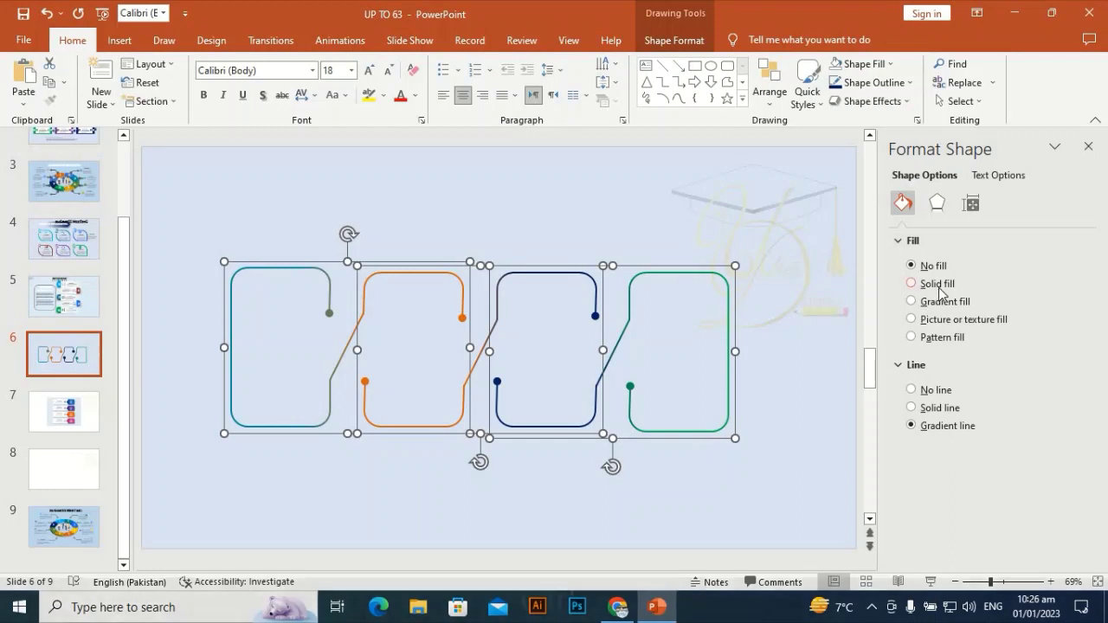
Step: Group the four loops with Ctrl+G and apply an outer shadow preset
key(ctrl+g)
click(937, 204)
click(1077, 263)
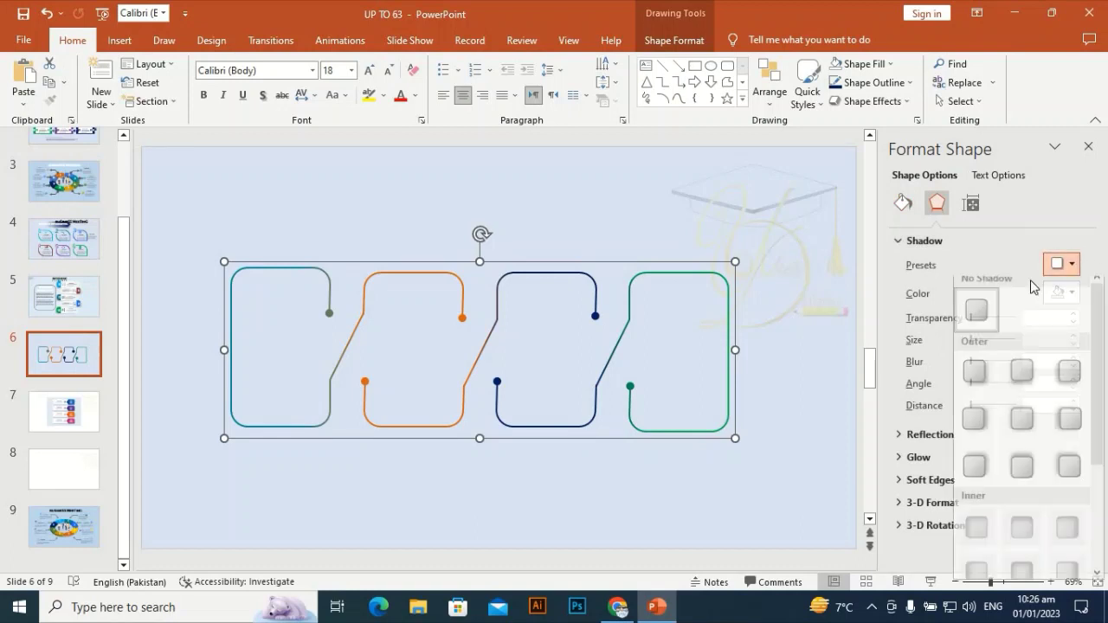
click(1068, 379)
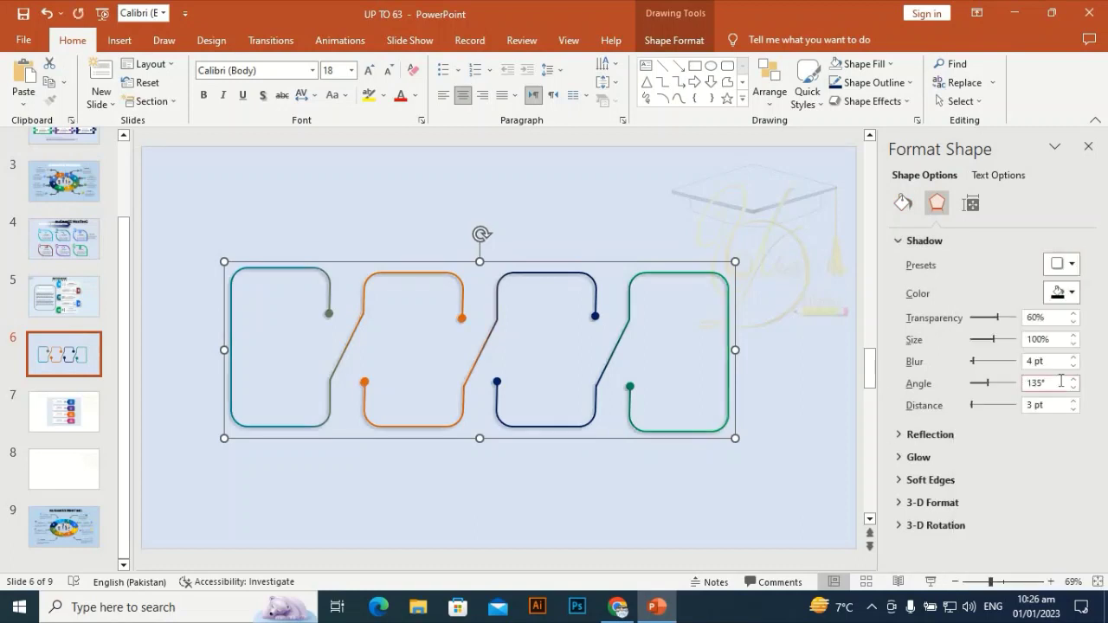
Step: Tune the shadow to 100% size, 1 pt blur and 4 pt distance
click(1074, 336)
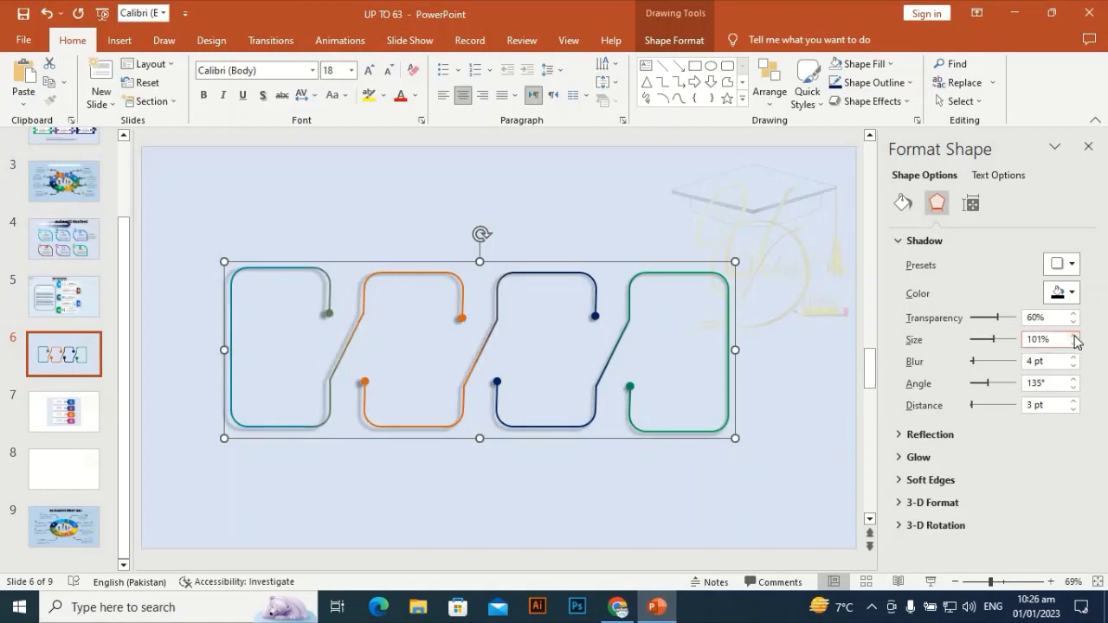
click(1073, 344)
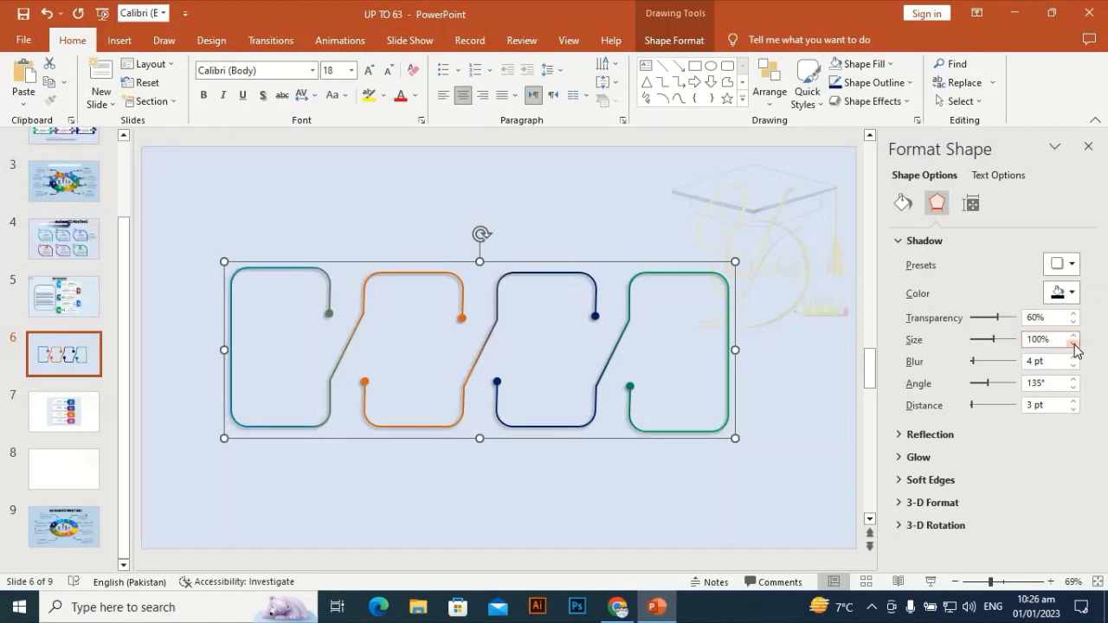
click(1072, 366)
click(1073, 367)
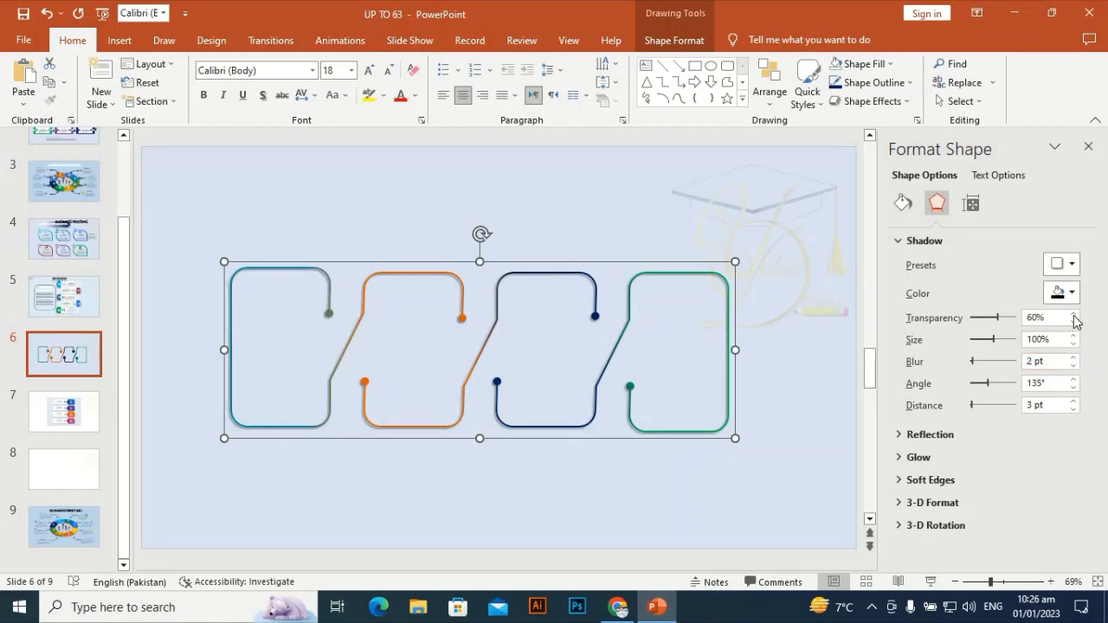
click(1073, 338)
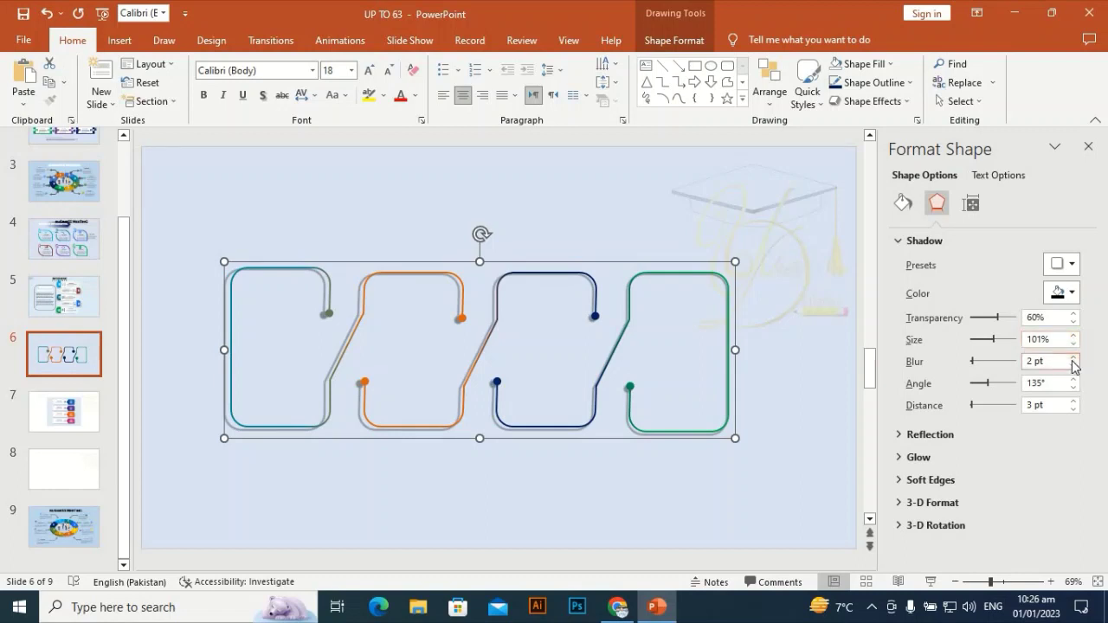
click(1073, 367)
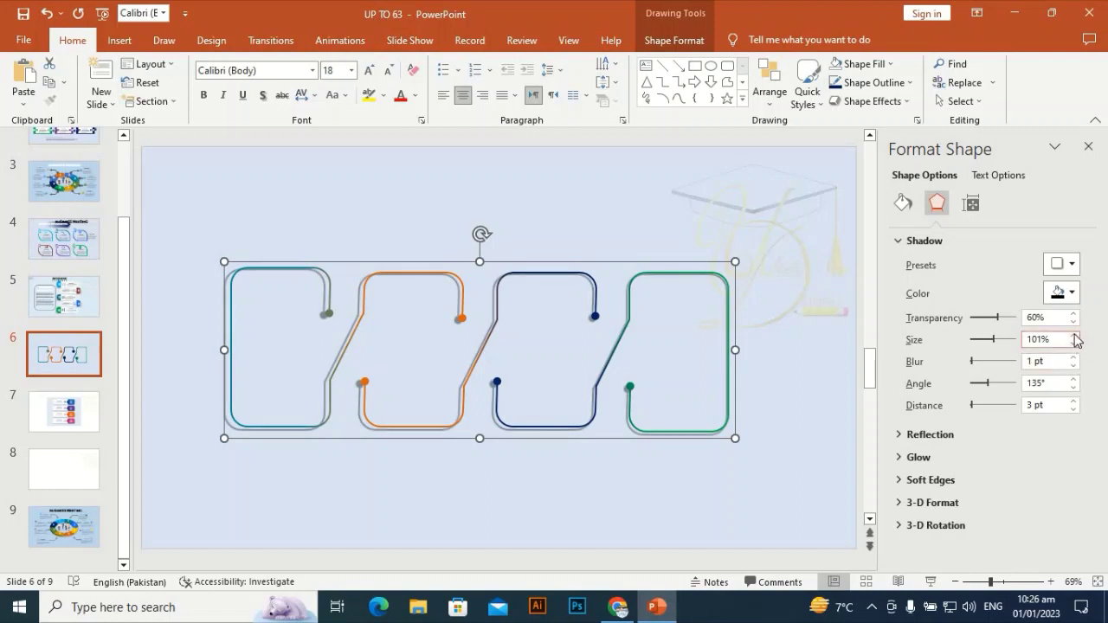
click(1074, 336)
click(1074, 343)
click(1074, 344)
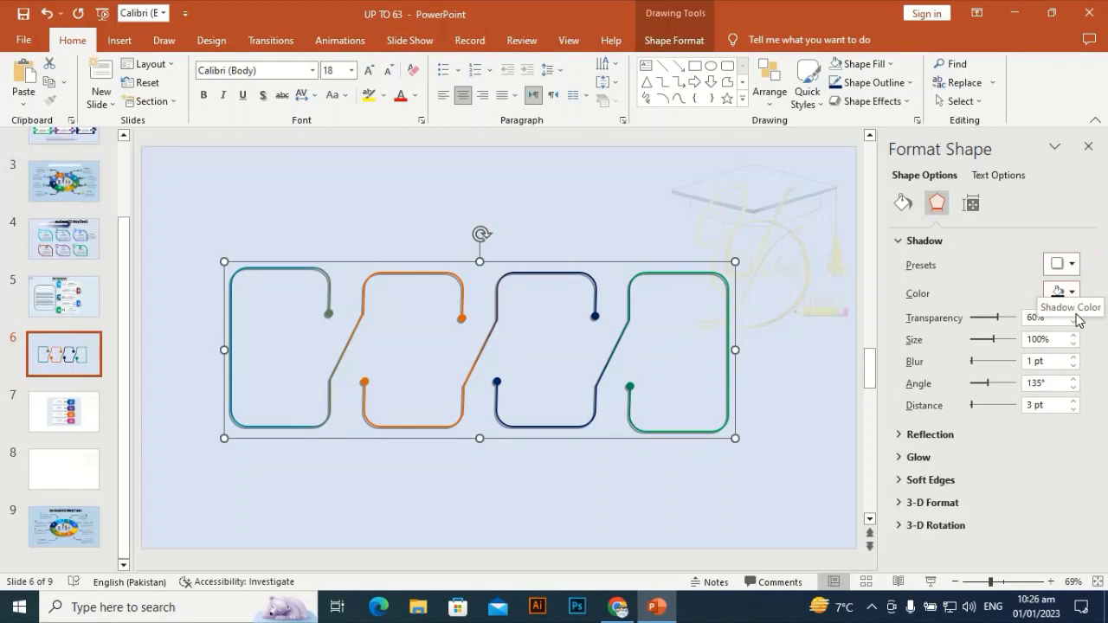
click(1074, 401)
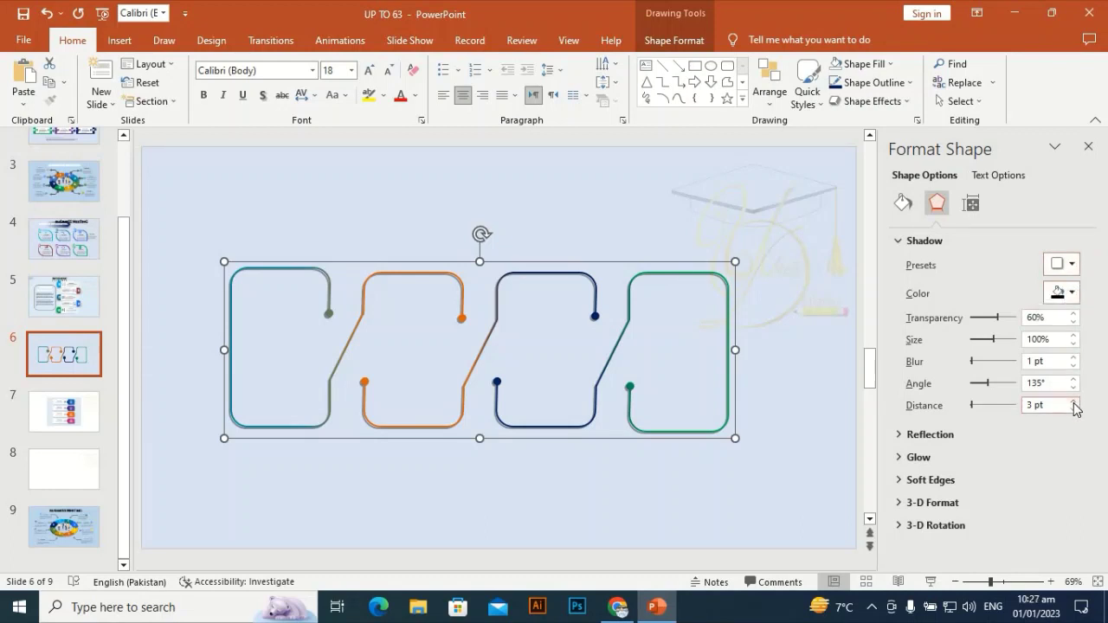
click(359, 194)
click(284, 268)
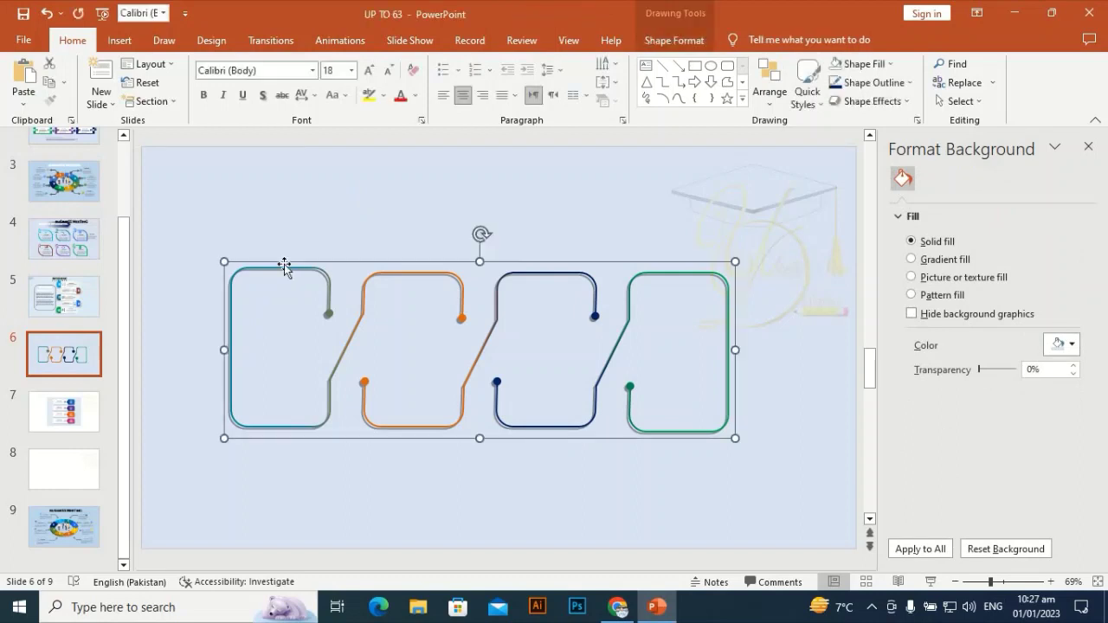
Step: Thin the grouped loops' outlines, trying 3 pt before settling on a lighter weight
click(658, 40)
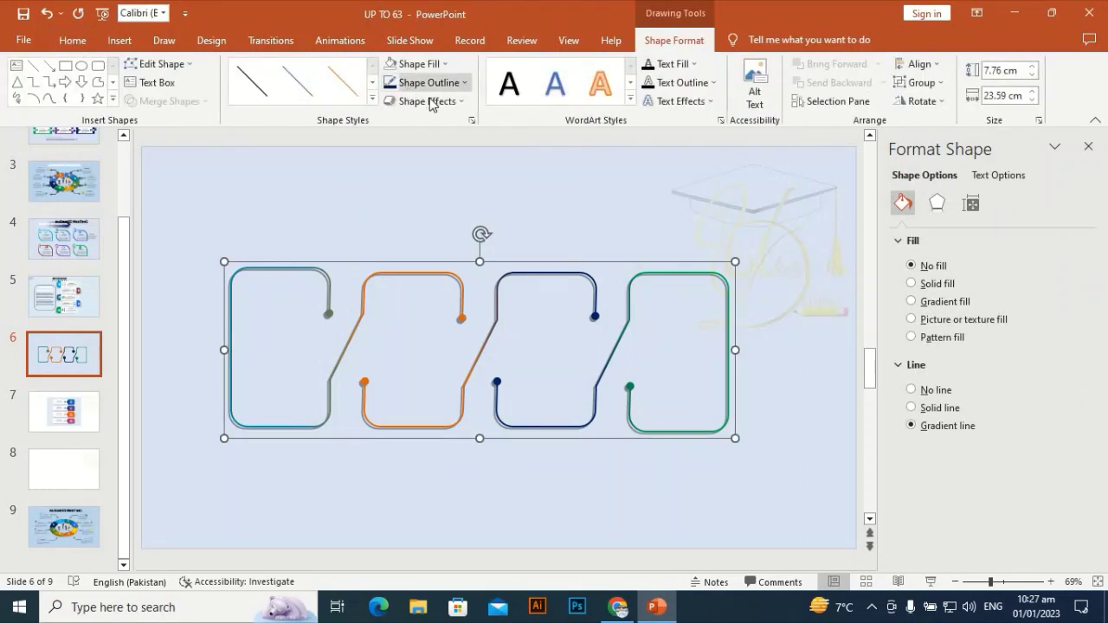
click(427, 100)
click(449, 89)
click(450, 84)
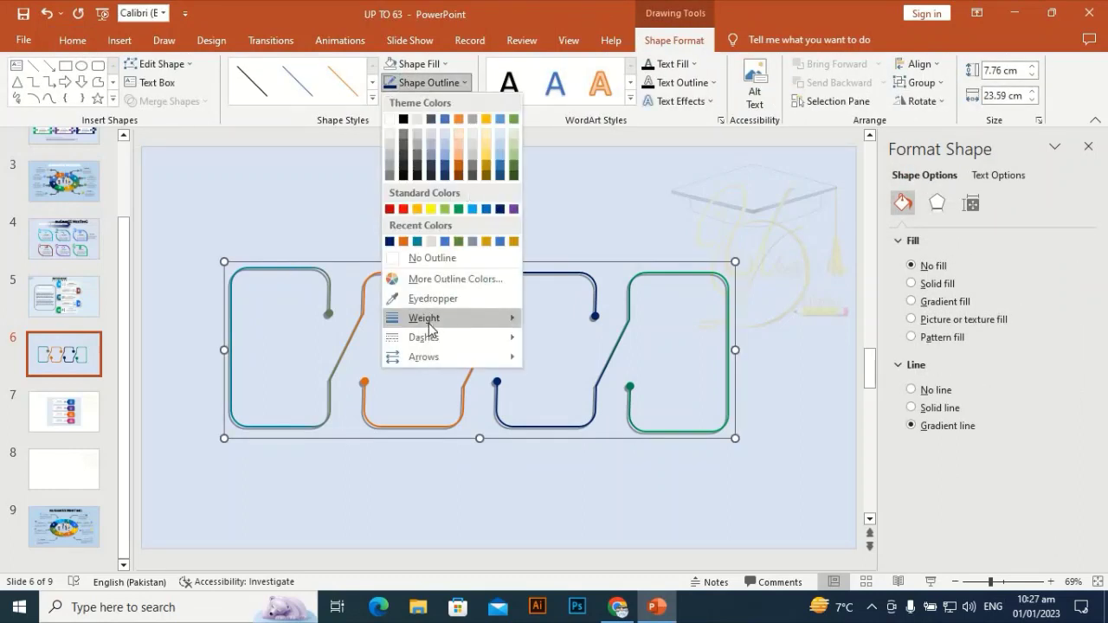
mouse_move(512, 319)
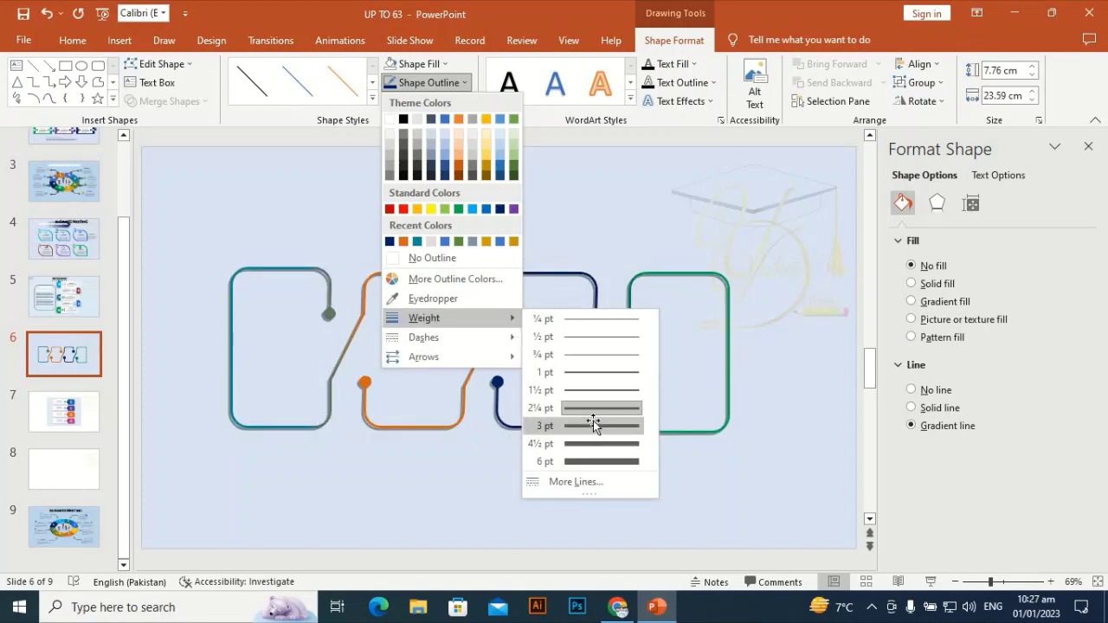
click(594, 424)
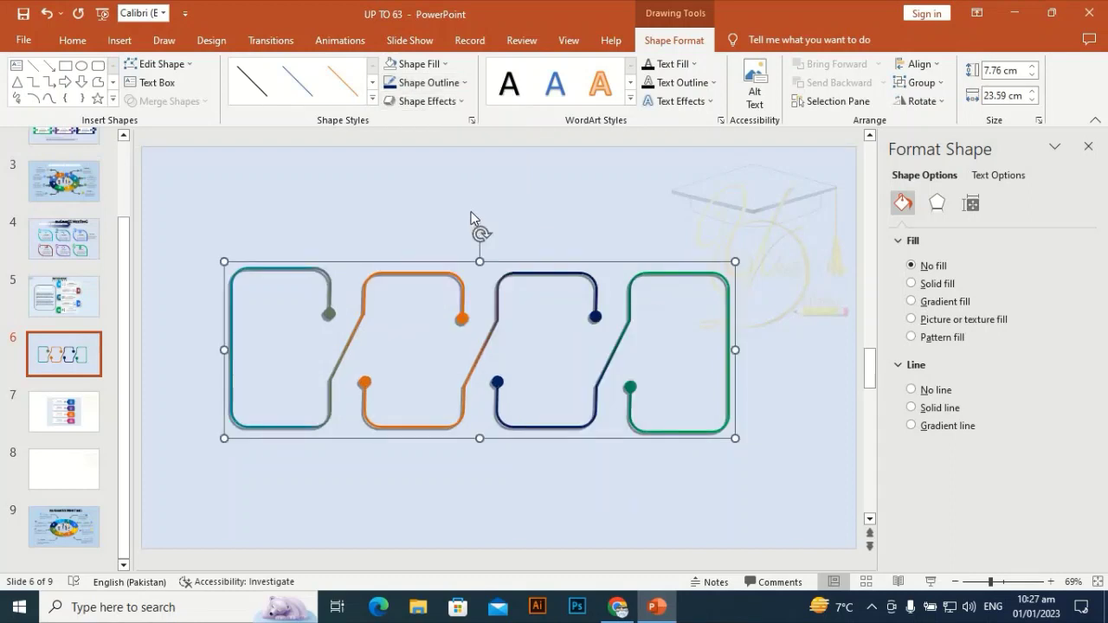
click(459, 83)
mouse_move(424, 317)
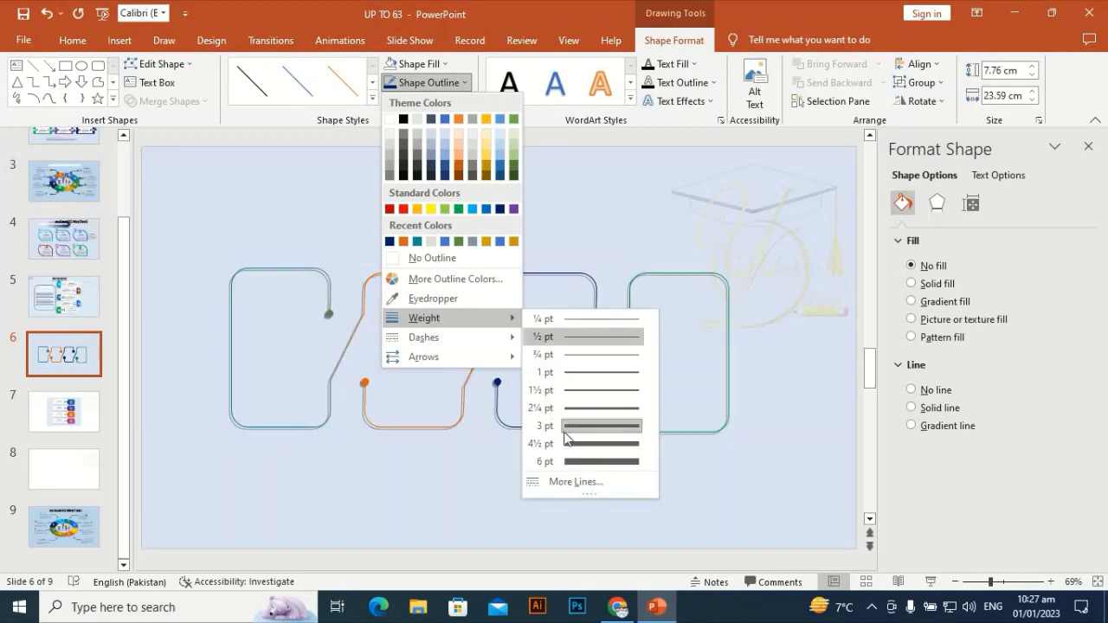
click(581, 405)
Step: Shift the loop group slightly down and to the right
click(452, 254)
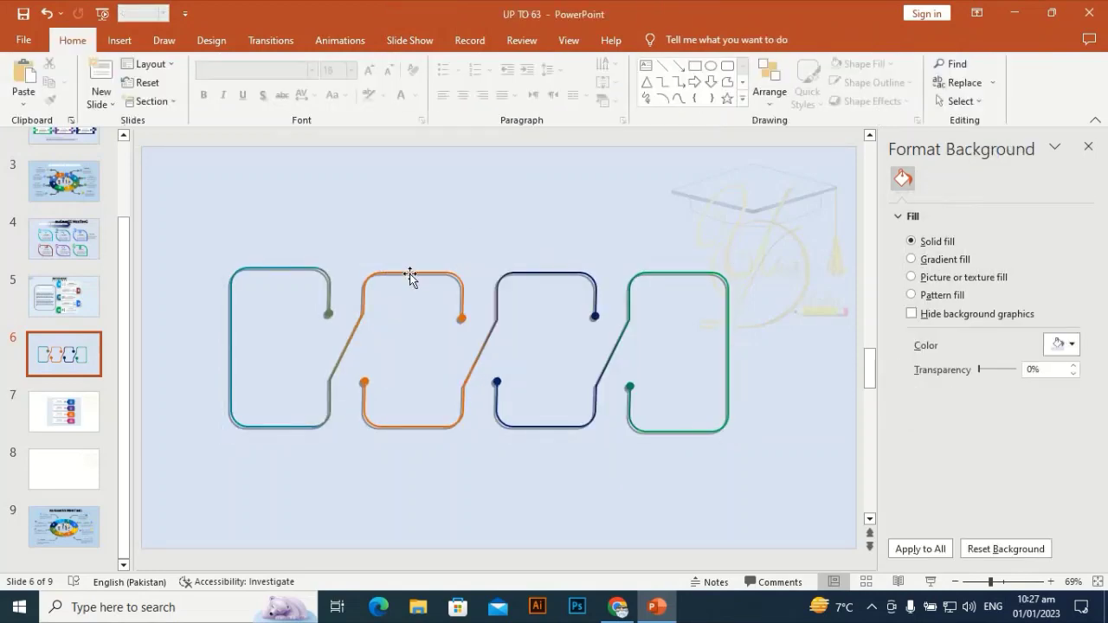
drag(410, 274, 414, 285)
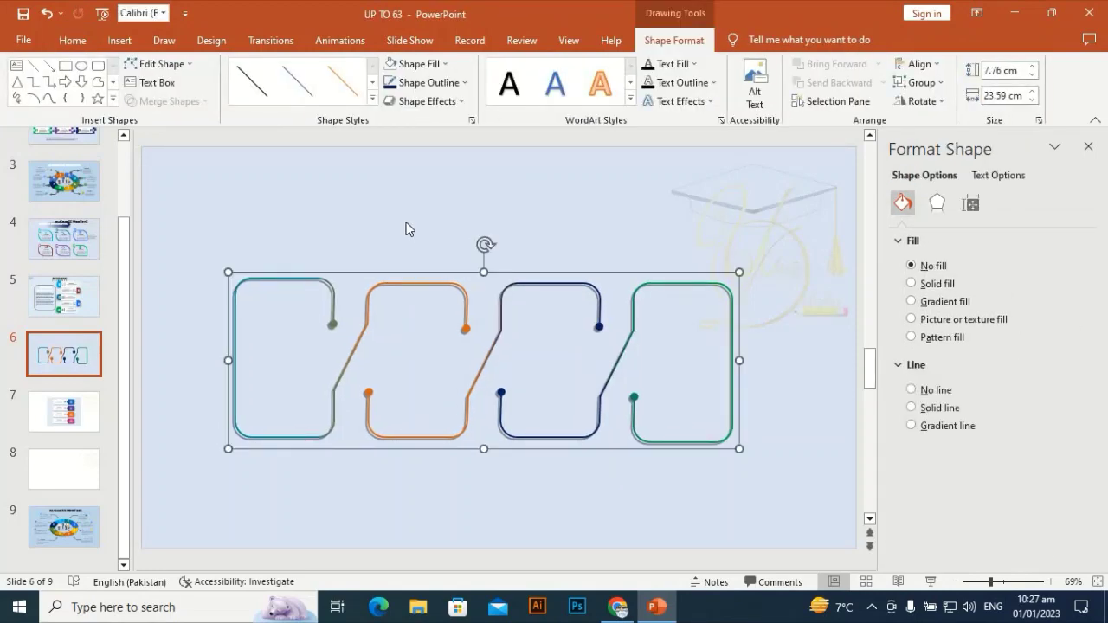
click(410, 230)
Step: Copy the INFOGRAPHIC ELEMENTS title and Lorem ipsum text boxes from slide 5 onto slide 6
click(64, 296)
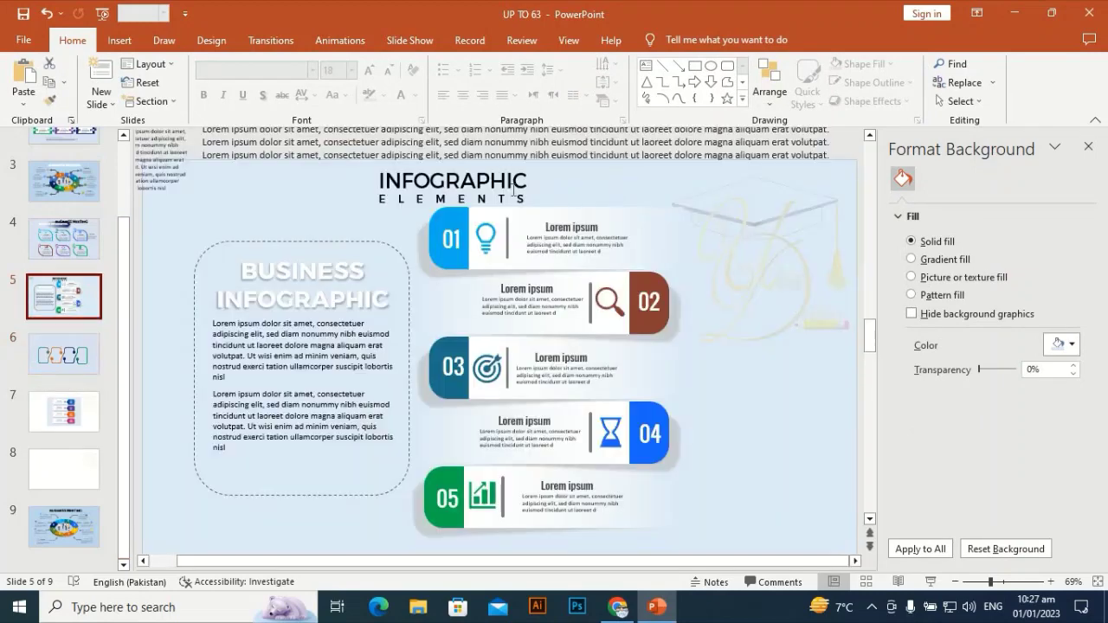
click(445, 179)
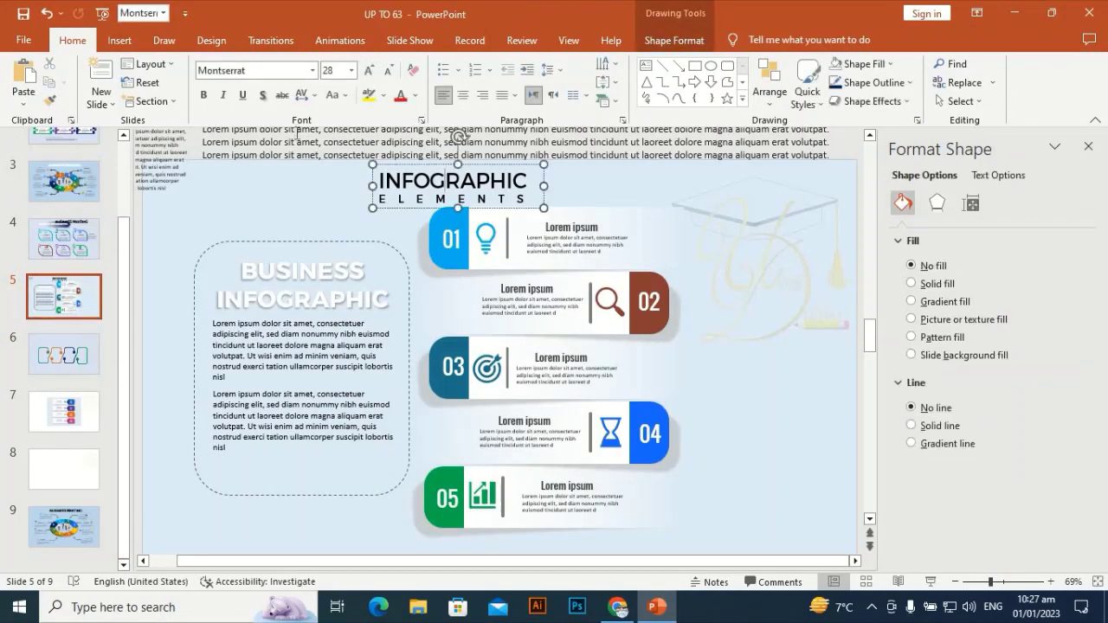
shift+click(297, 134)
shift+click(171, 154)
key(ctrl+shift+c)
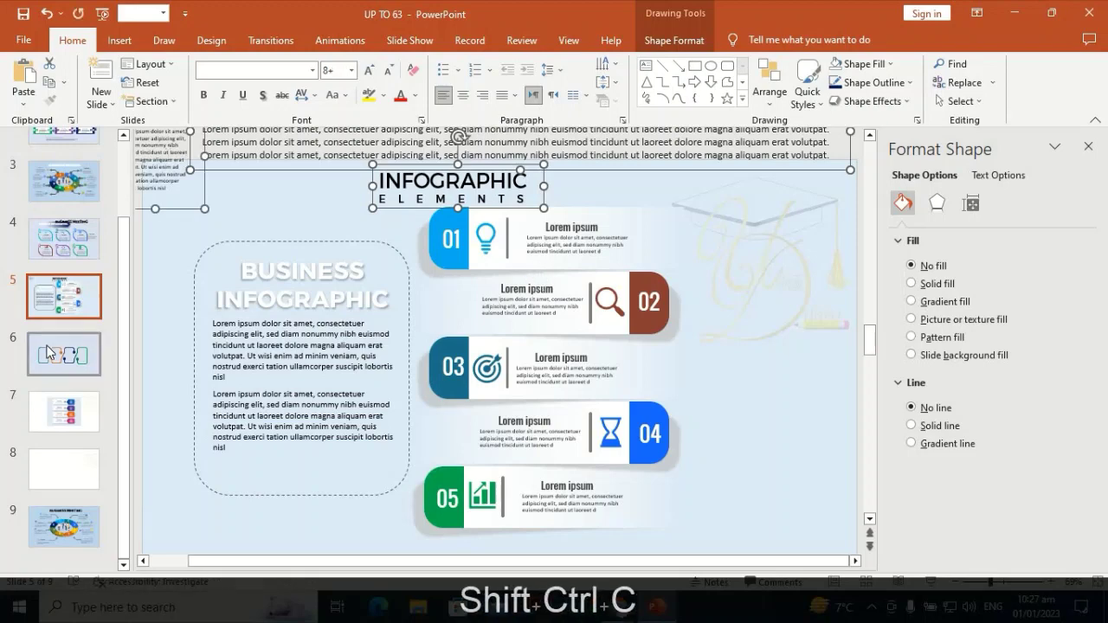
click(49, 352)
key(ctrl+v)
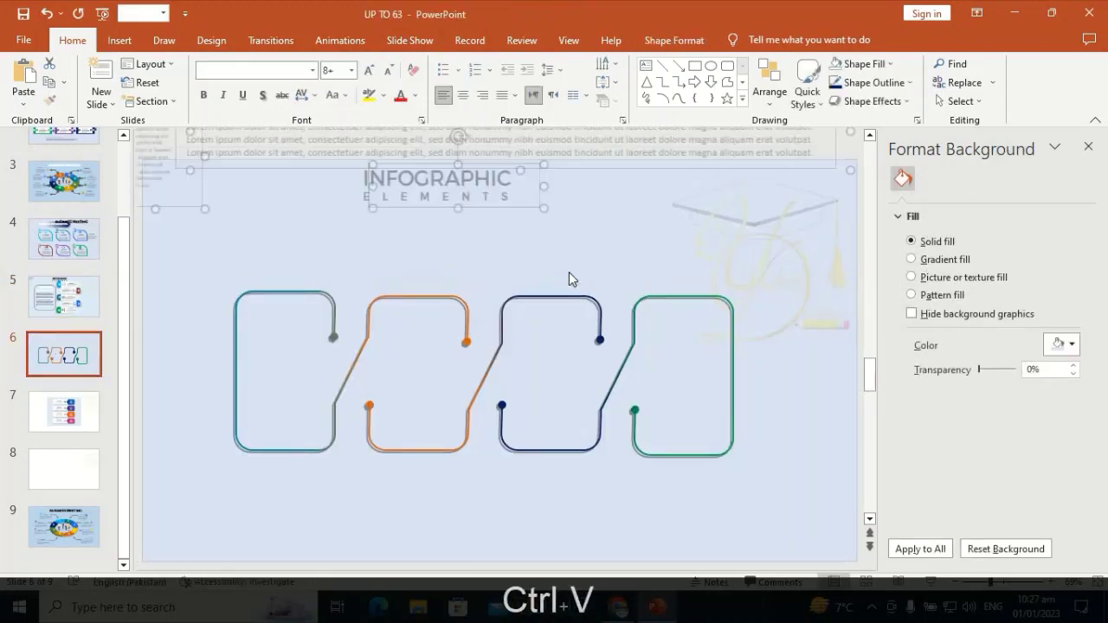
click(372, 259)
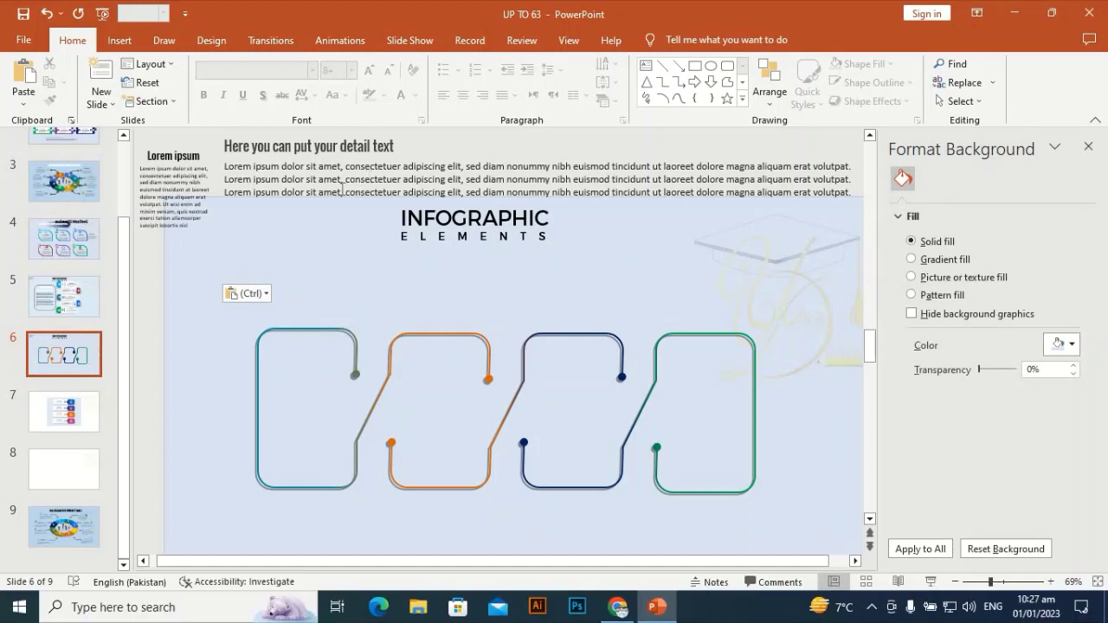
Step: Move the Lorem ipsum text into the first frame and duplicate it into the other frames
click(180, 156)
drag(247, 322, 295, 387)
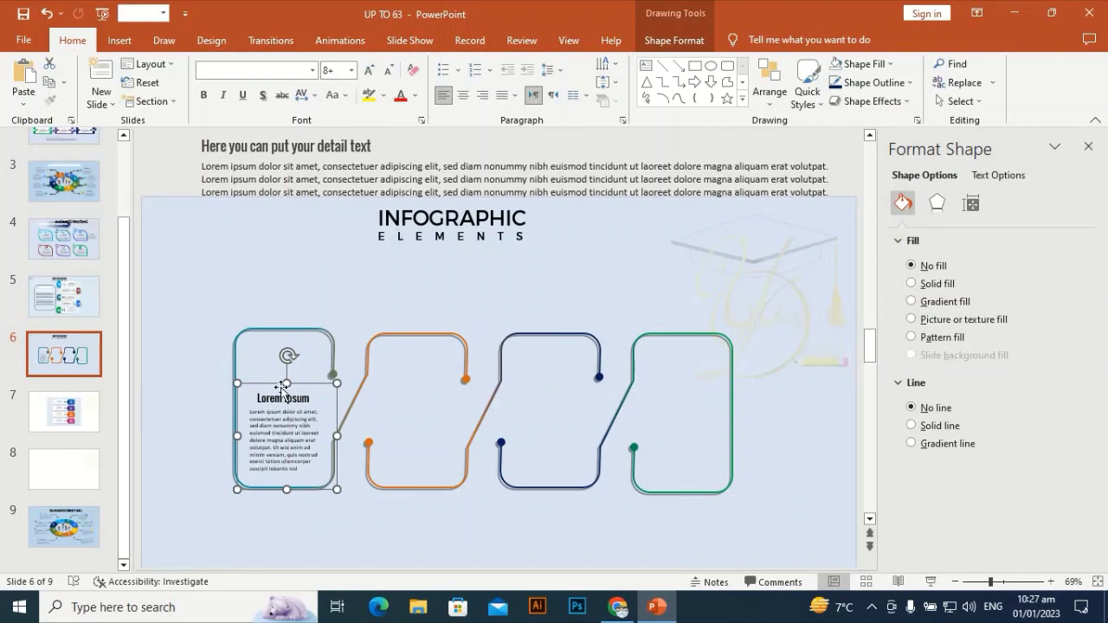
key(ctrl+d)
drag(327, 505, 449, 497)
key(ctrl)
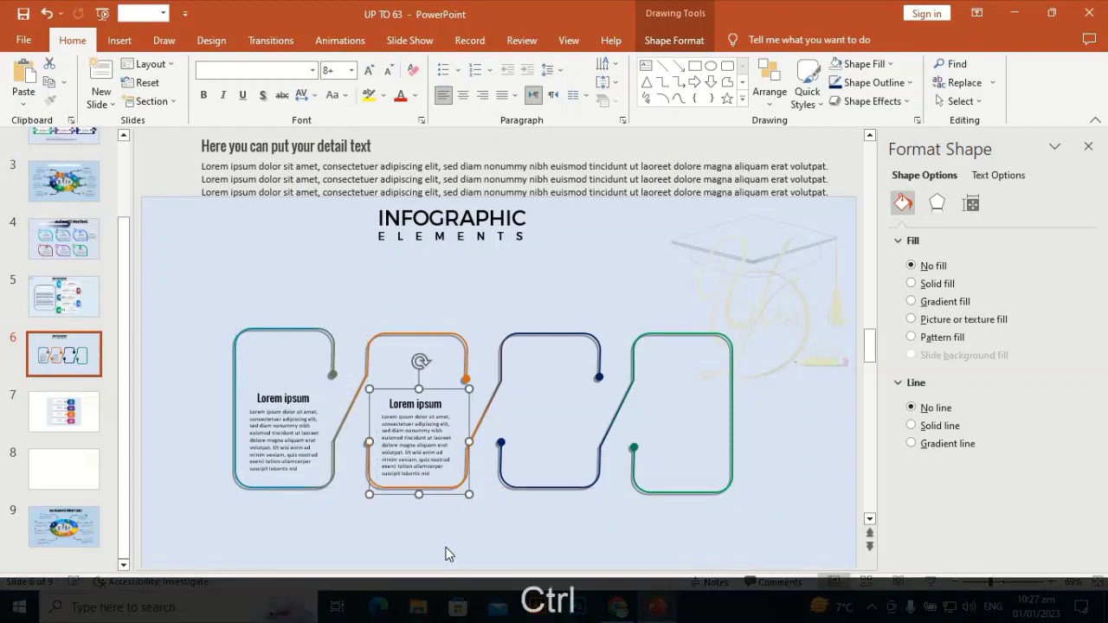
key(ctrl+d)
key(ctrl+d)
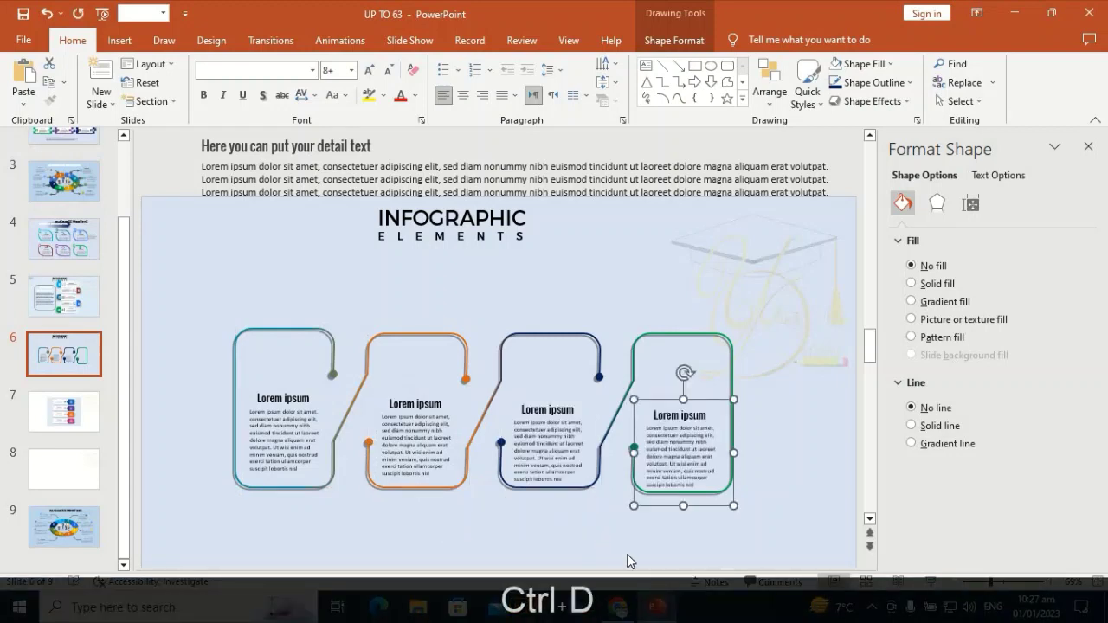
Step: Align the copied text boxes within the green and navy frames
drag(721, 507, 722, 500)
click(541, 402)
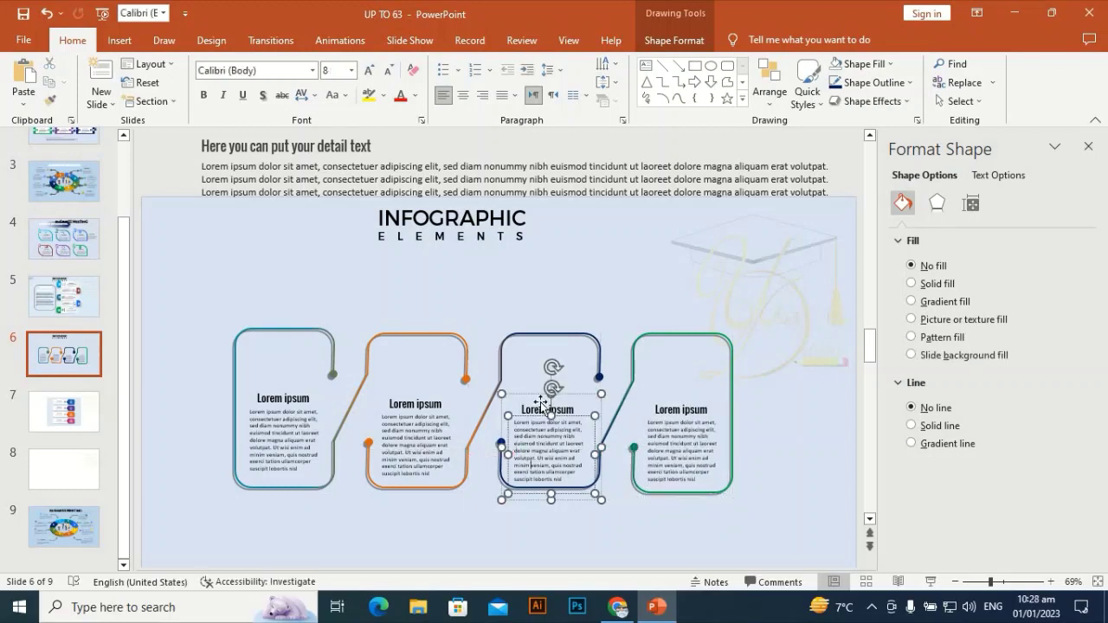
drag(535, 394, 535, 393)
click(537, 390)
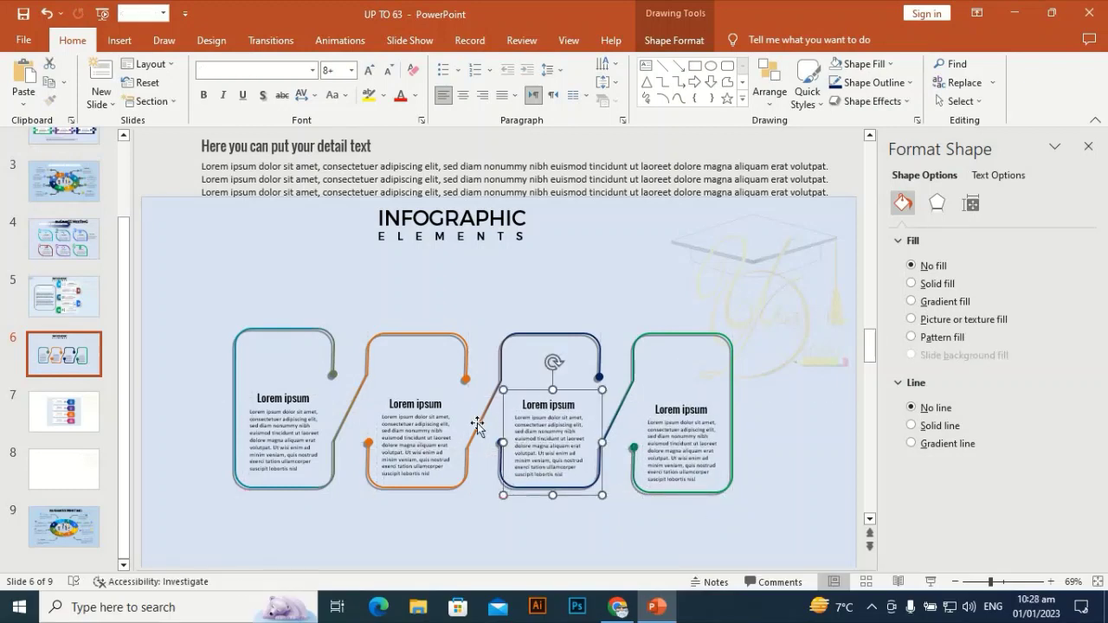
click(485, 536)
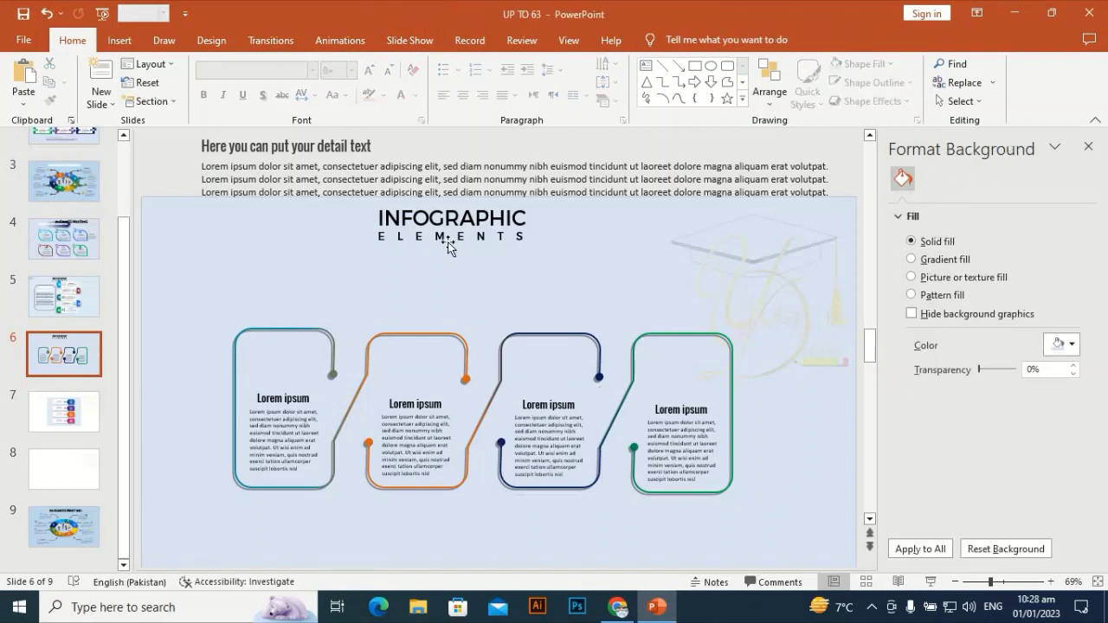
Step: Colour the first heading teal and the second heading orange
triple_click(310, 398)
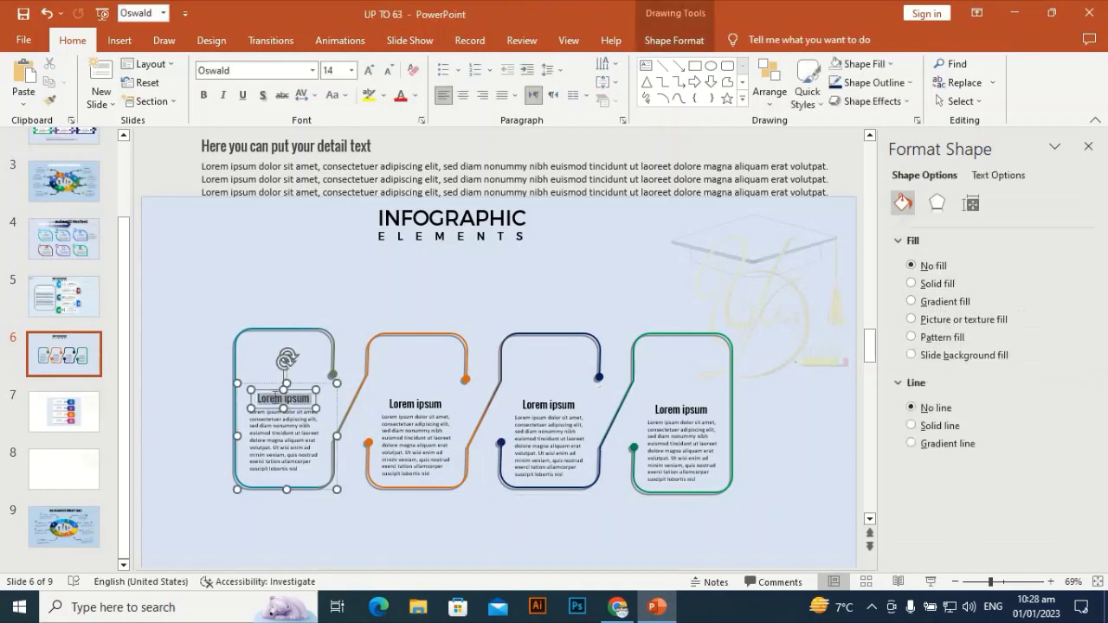
click(437, 371)
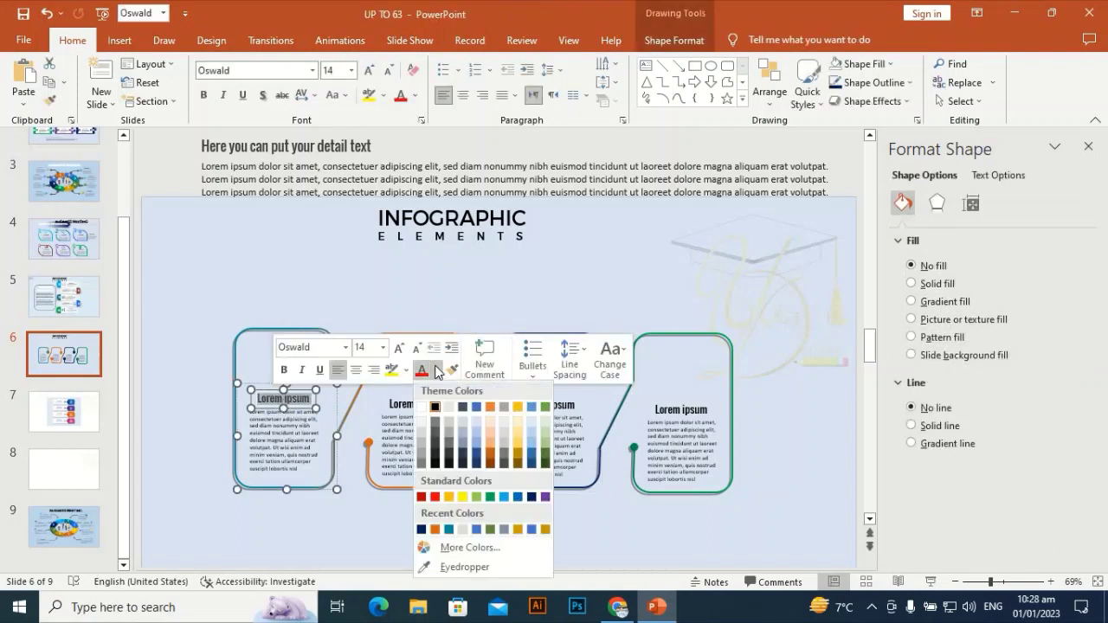
click(449, 530)
click(442, 412)
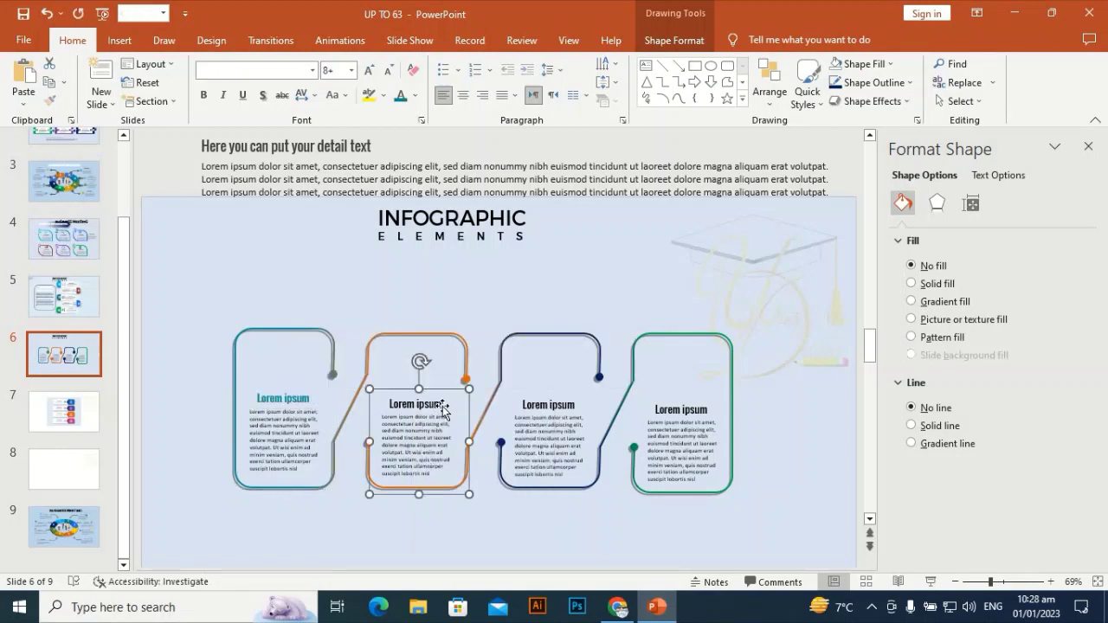
click(443, 406)
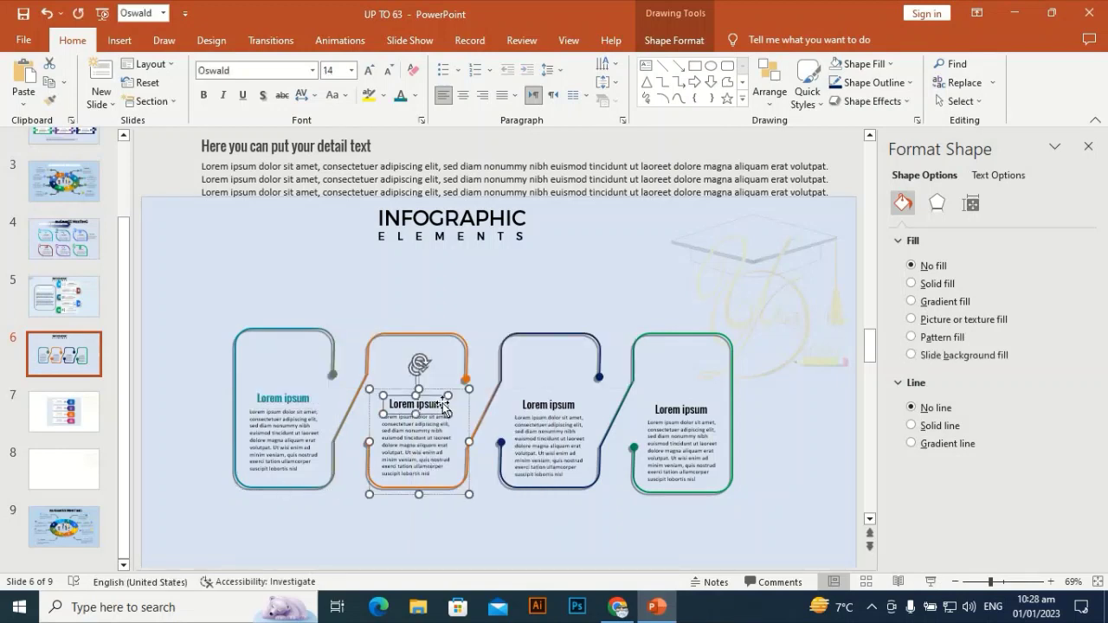
click(417, 95)
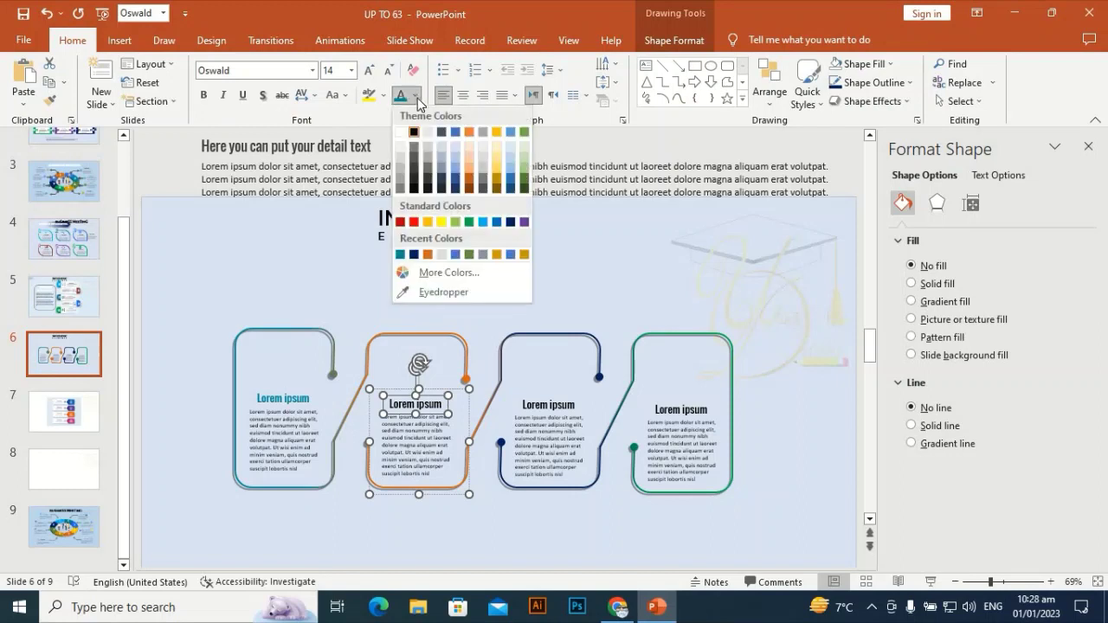
click(427, 254)
Step: Colour the third heading navy and the fourth heading green
click(541, 392)
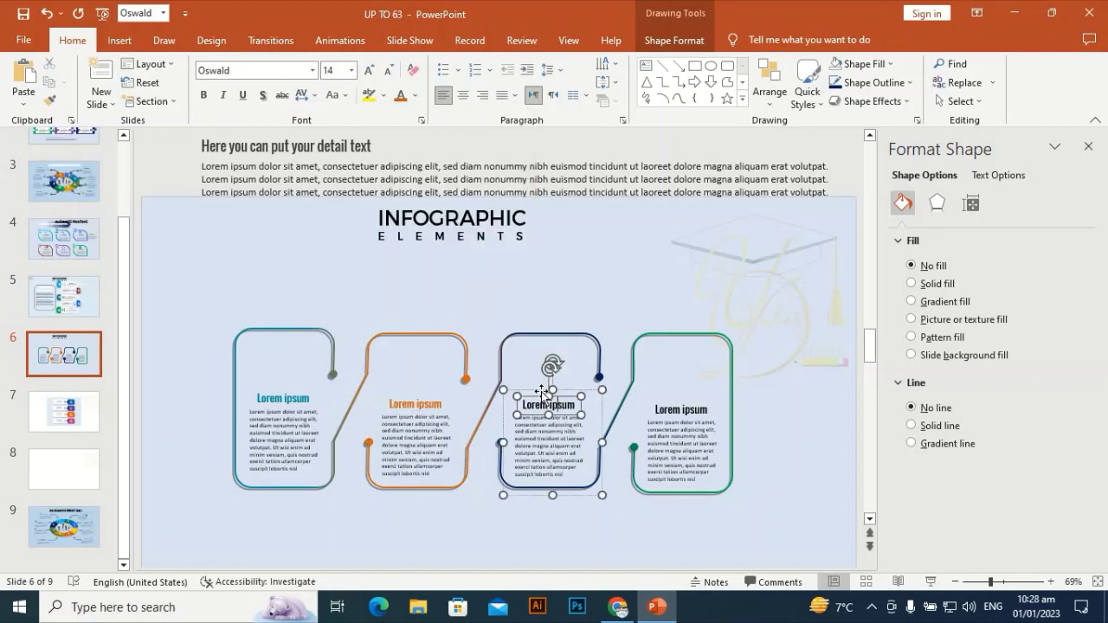
click(416, 95)
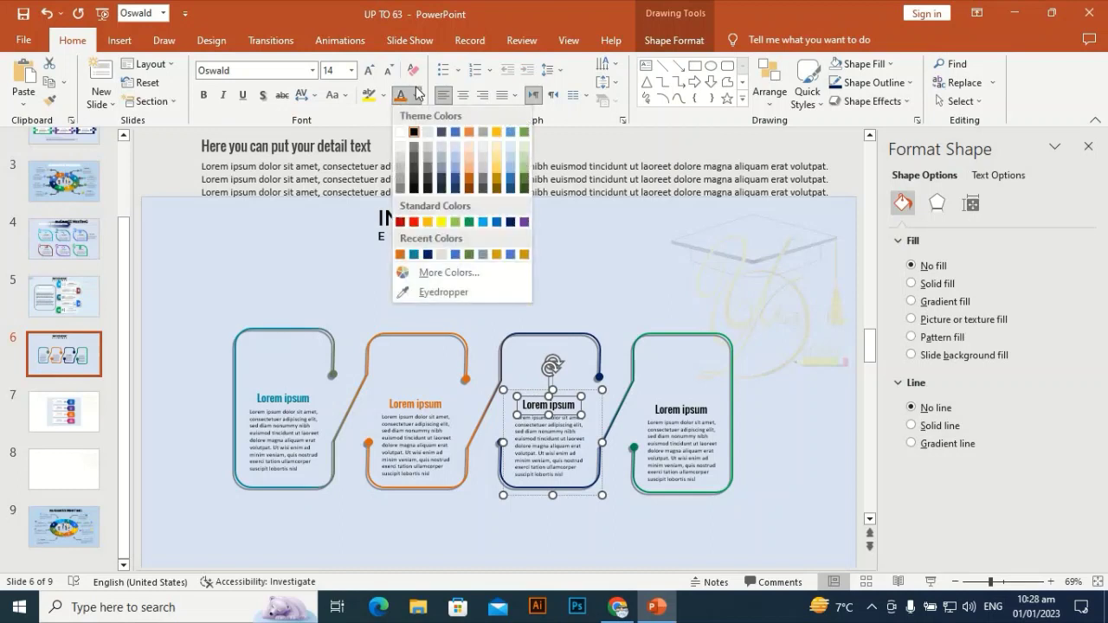
click(509, 222)
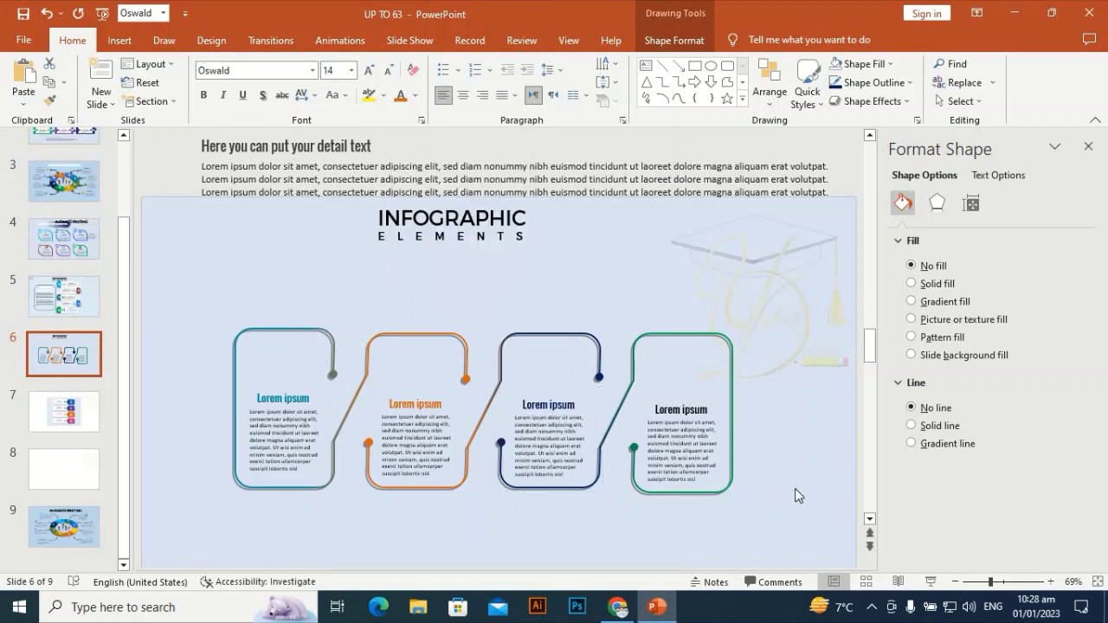
click(682, 406)
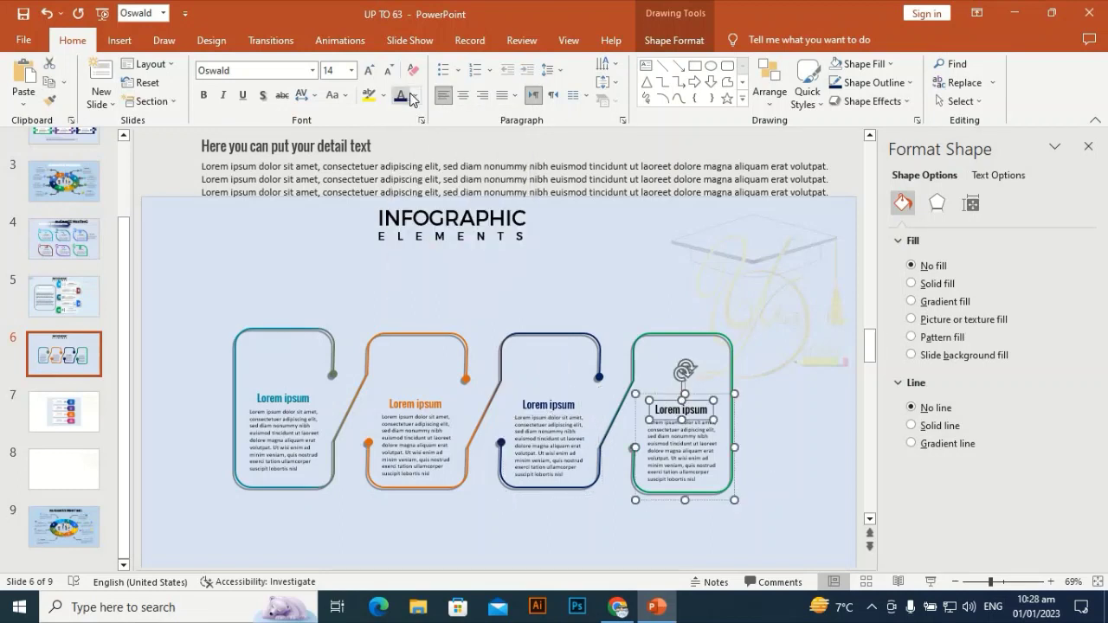
click(416, 95)
click(464, 221)
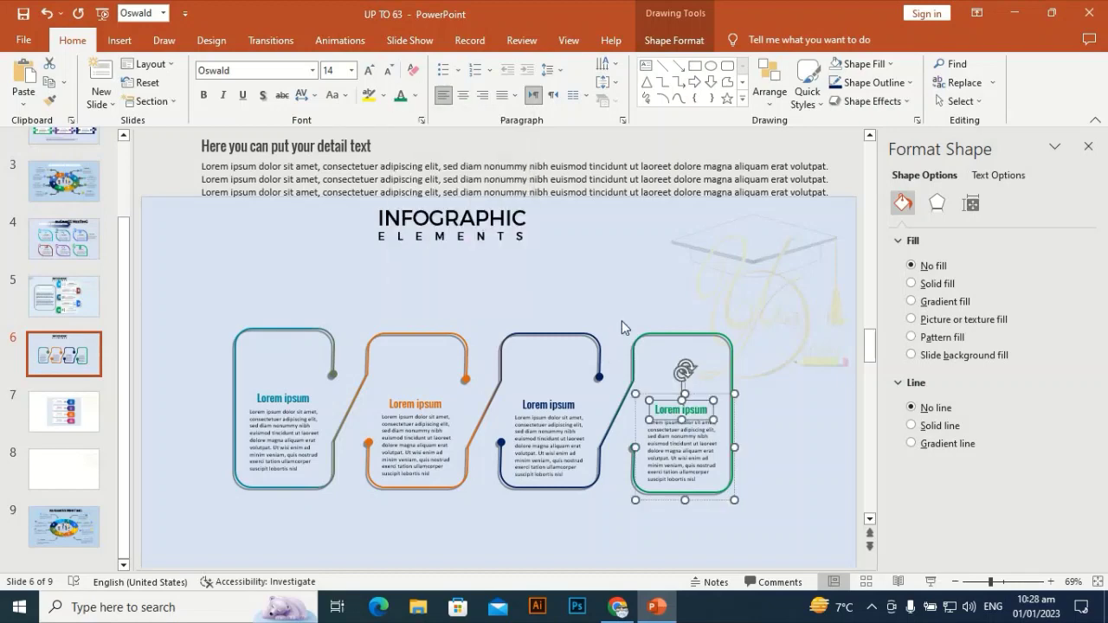
click(629, 289)
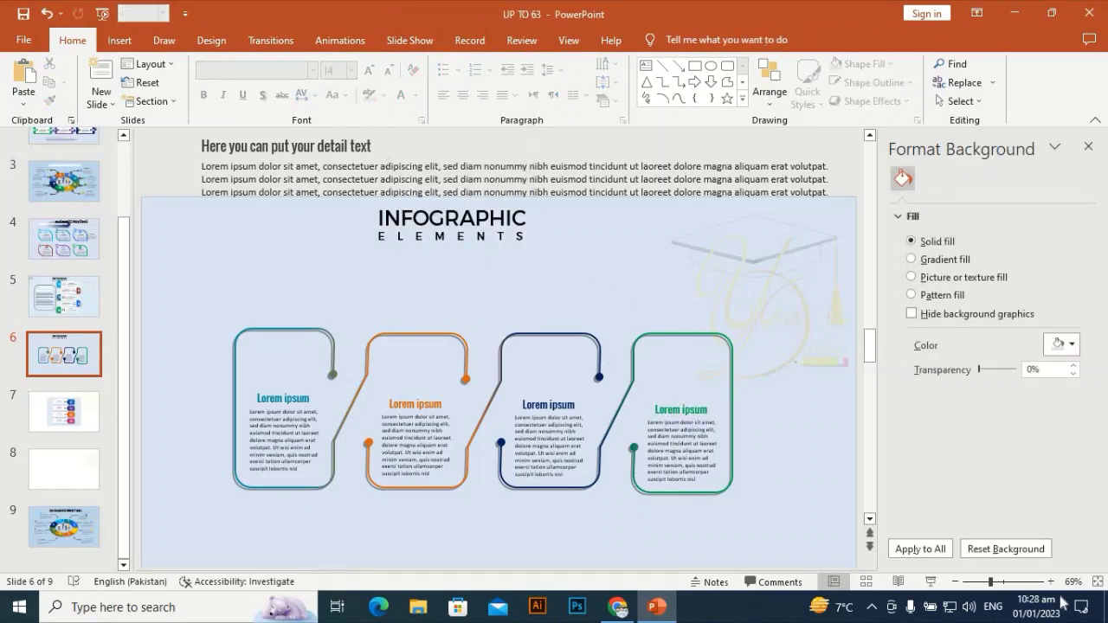
Step: Lower the INFOGRAPHIC title slightly and move the four-step graphic up the slide
drag(993, 585, 984, 585)
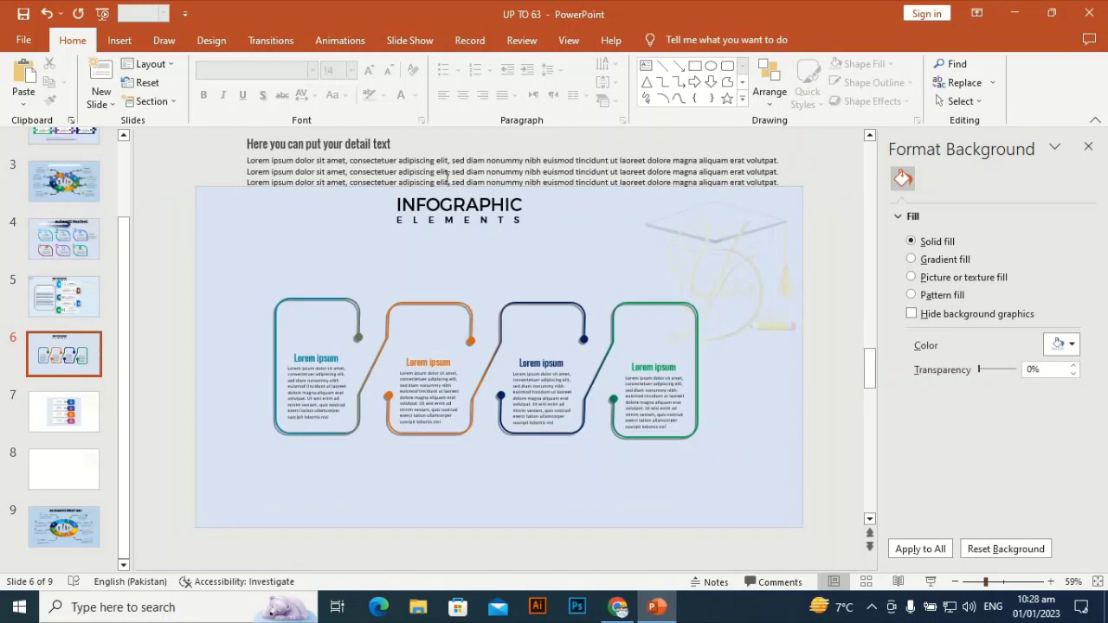
click(472, 198)
drag(472, 198, 485, 216)
drag(748, 266, 229, 491)
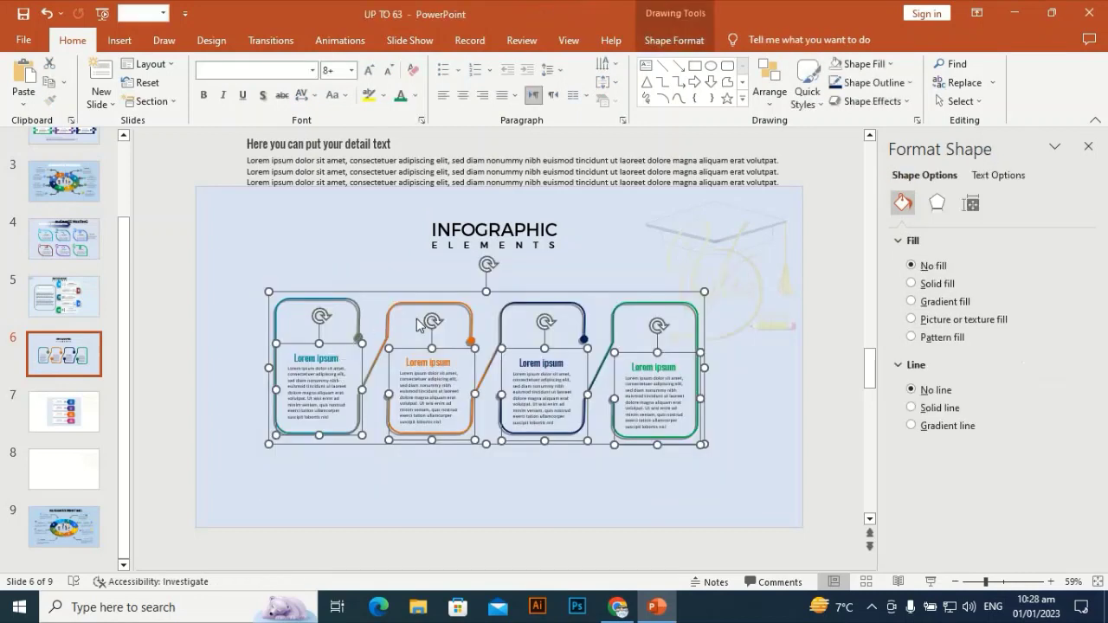
mouse_move(421, 304)
mouse_down()
mouse_move(421, 277)
mouse_move(423, 286)
mouse_up()
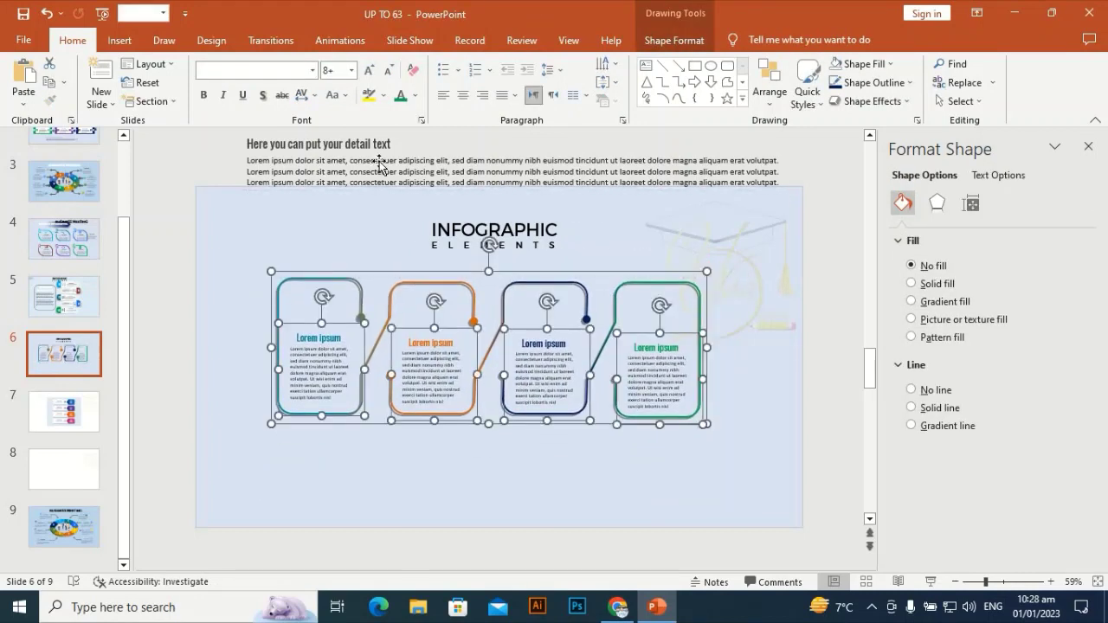
Step: Place the detail text box just below the four steps
click(379, 166)
mouse_move(321, 420)
mouse_down()
mouse_move(329, 441)
mouse_move(319, 436)
mouse_up()
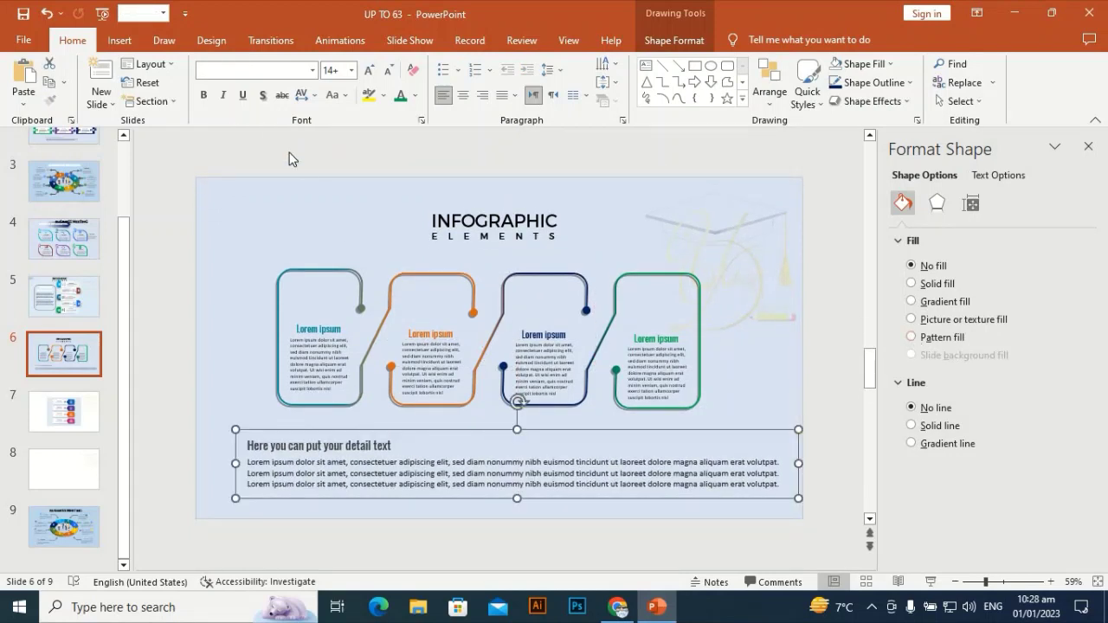
click(424, 307)
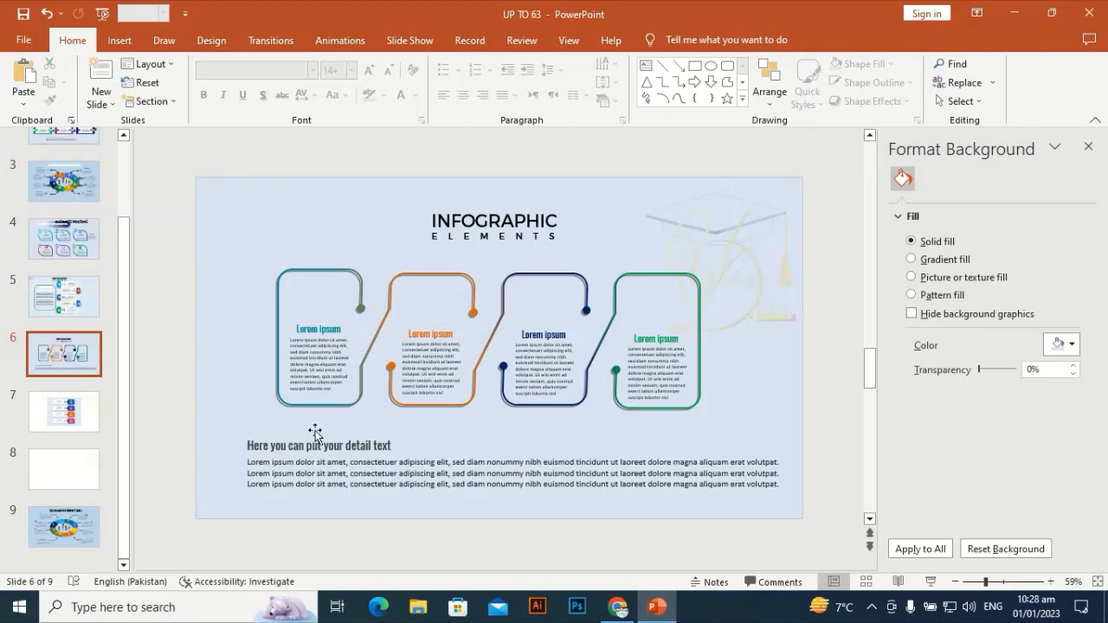
drag(319, 435, 317, 438)
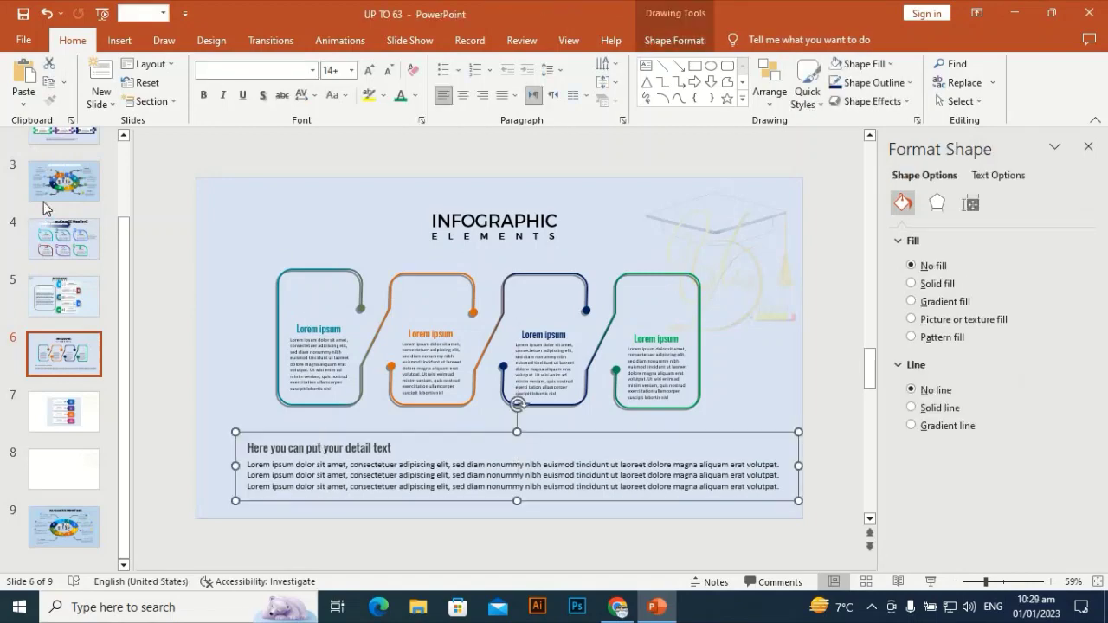
Step: Draw a darker straight line across the slide above the detail text
click(120, 40)
click(262, 91)
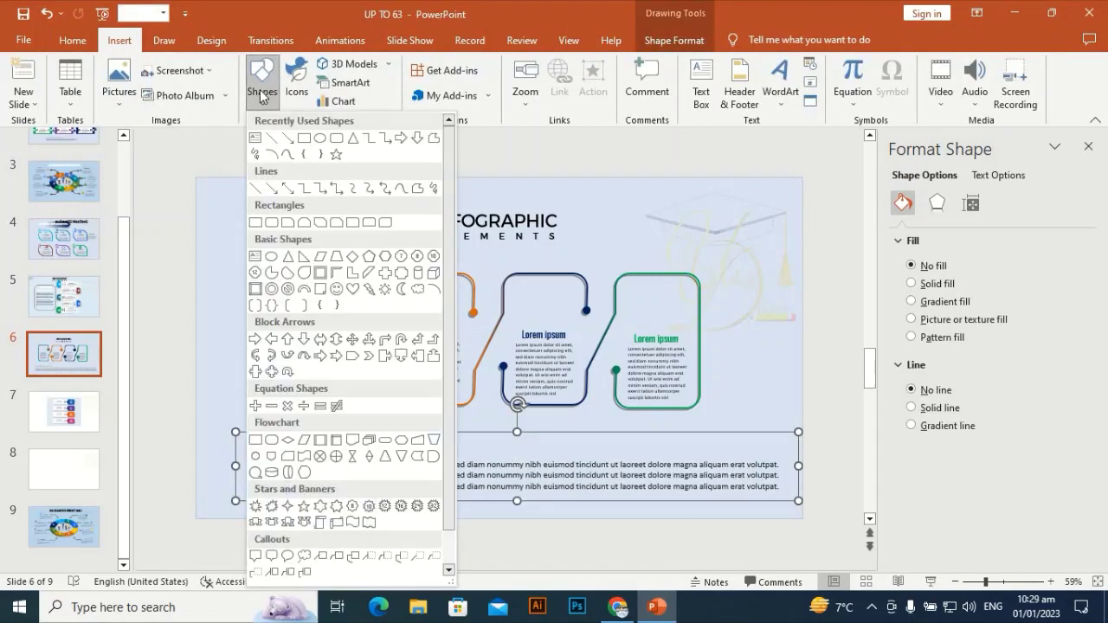
click(271, 187)
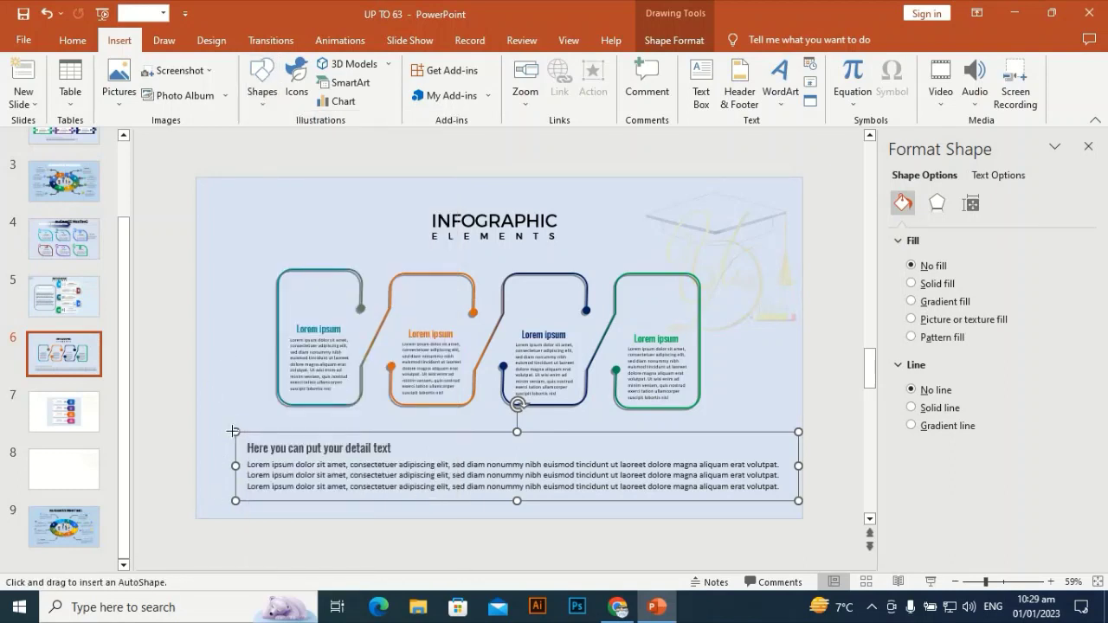
drag(230, 442, 708, 443)
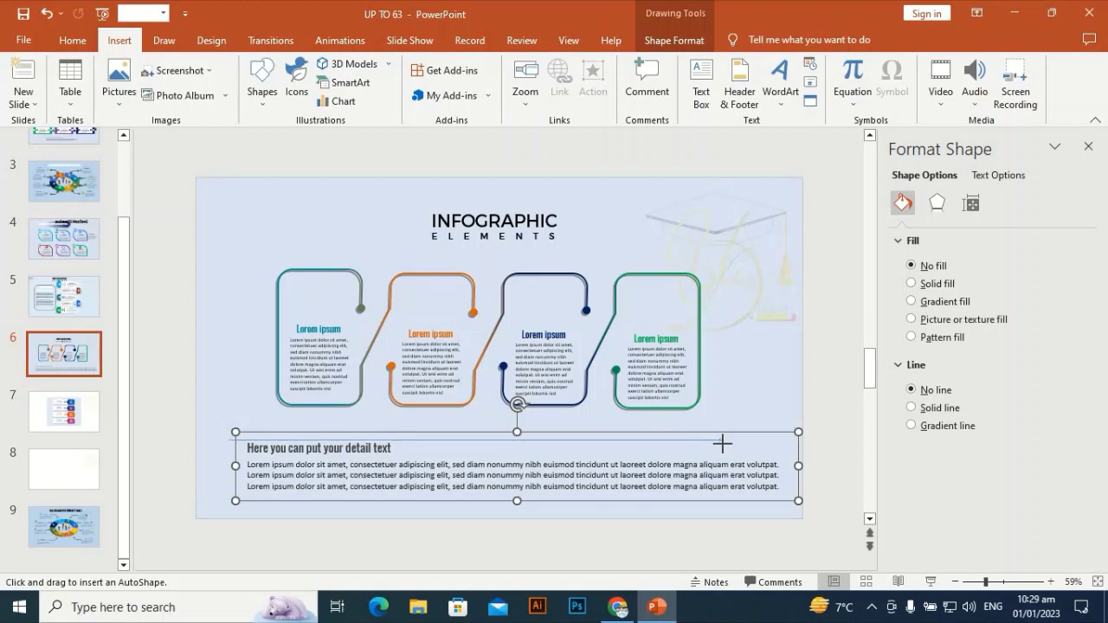
drag(759, 443, 782, 440)
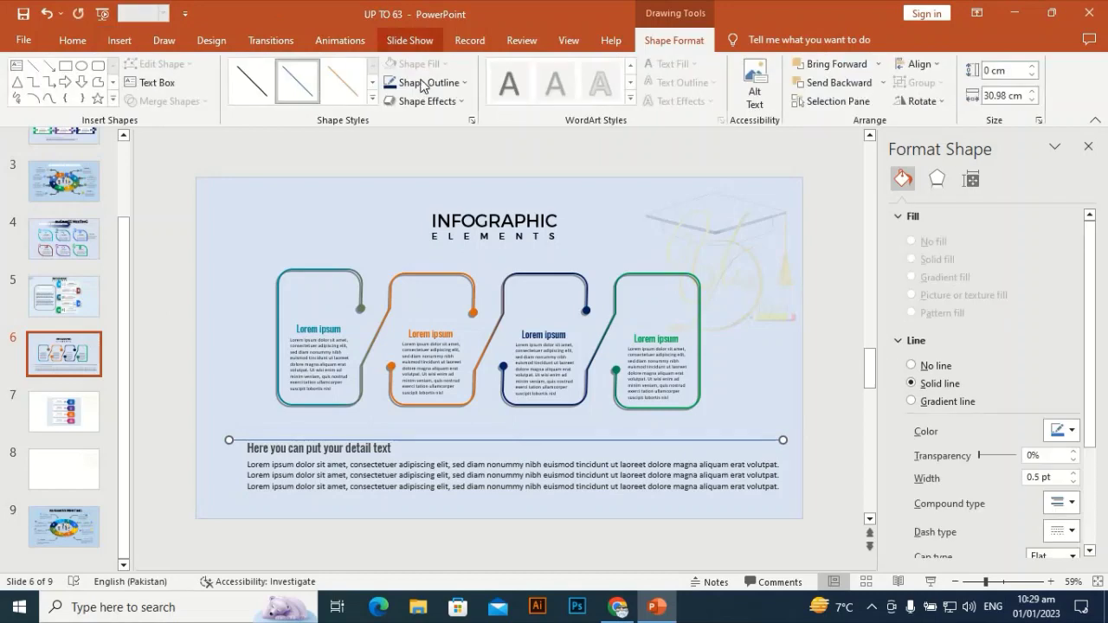
click(261, 78)
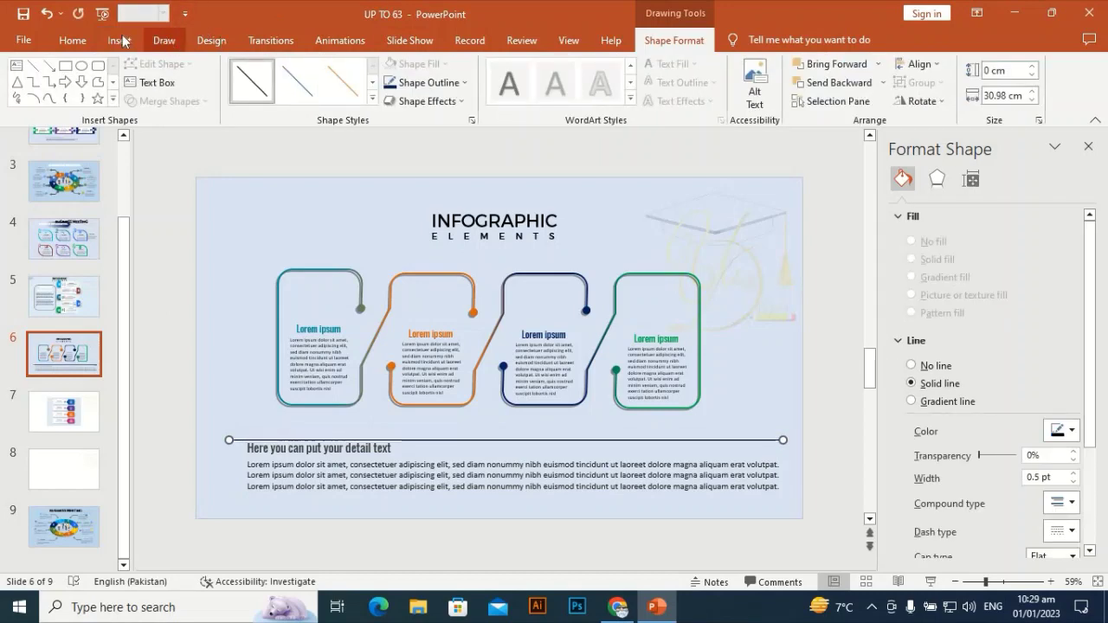
Step: Insert a stray diagonal line, then delete it
click(122, 40)
click(270, 93)
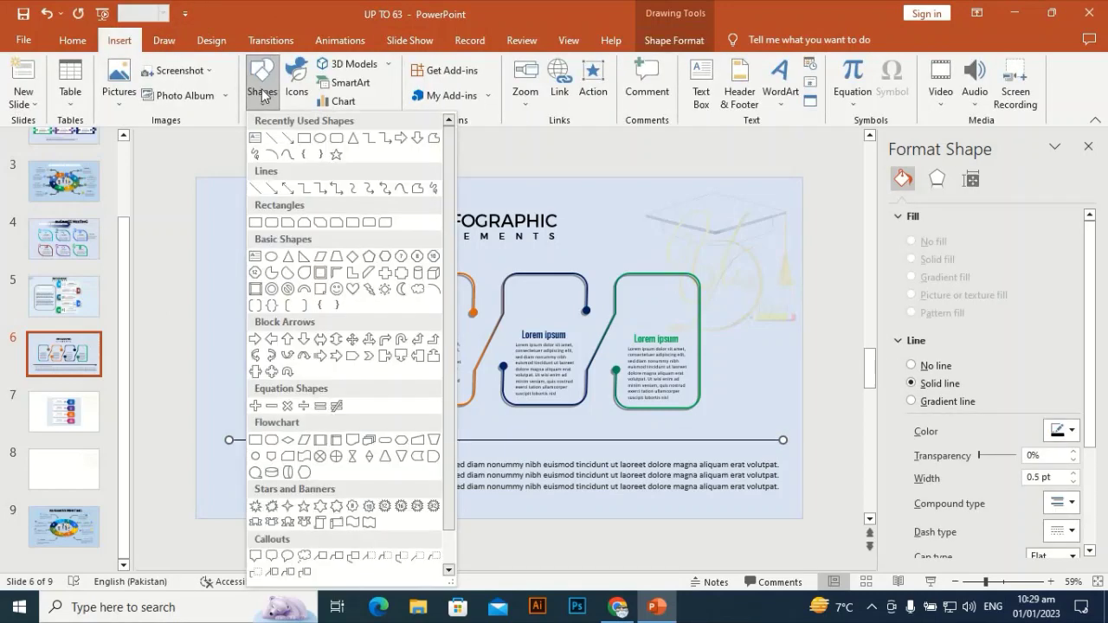
click(272, 139)
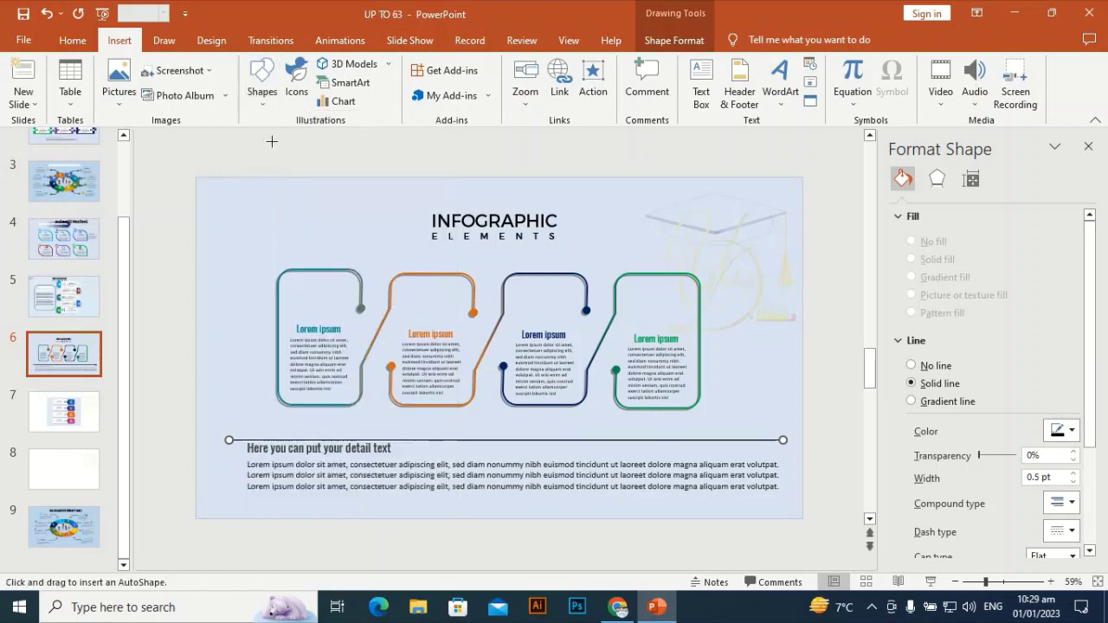
click(244, 233)
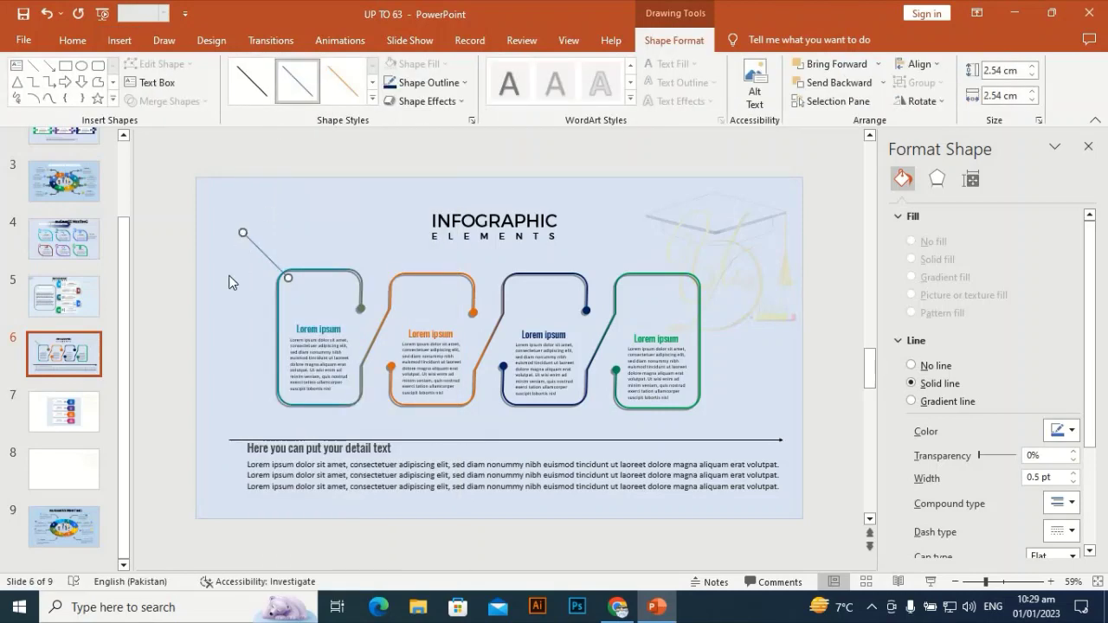
key(Delete)
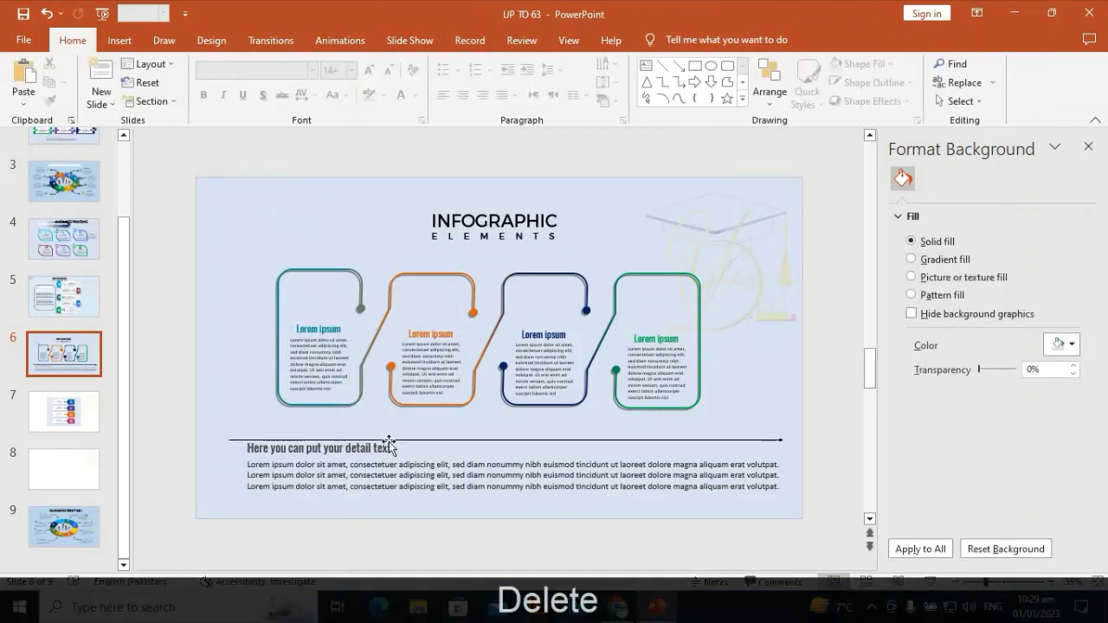
Step: Delete the old divider line beneath the boxes
click(394, 440)
drag(394, 427, 391, 435)
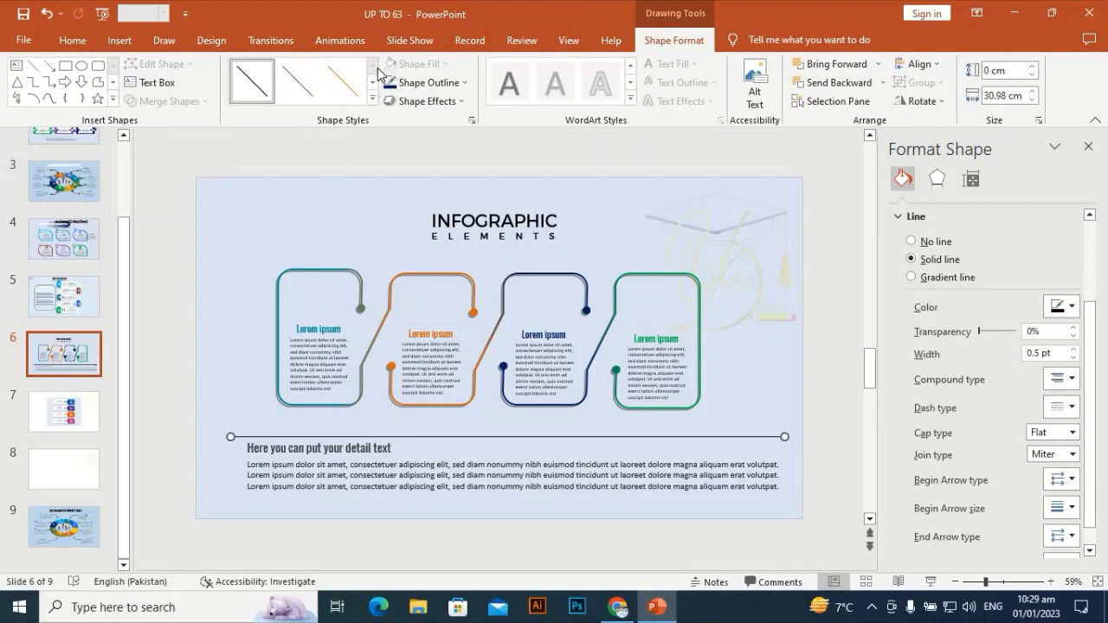
click(120, 39)
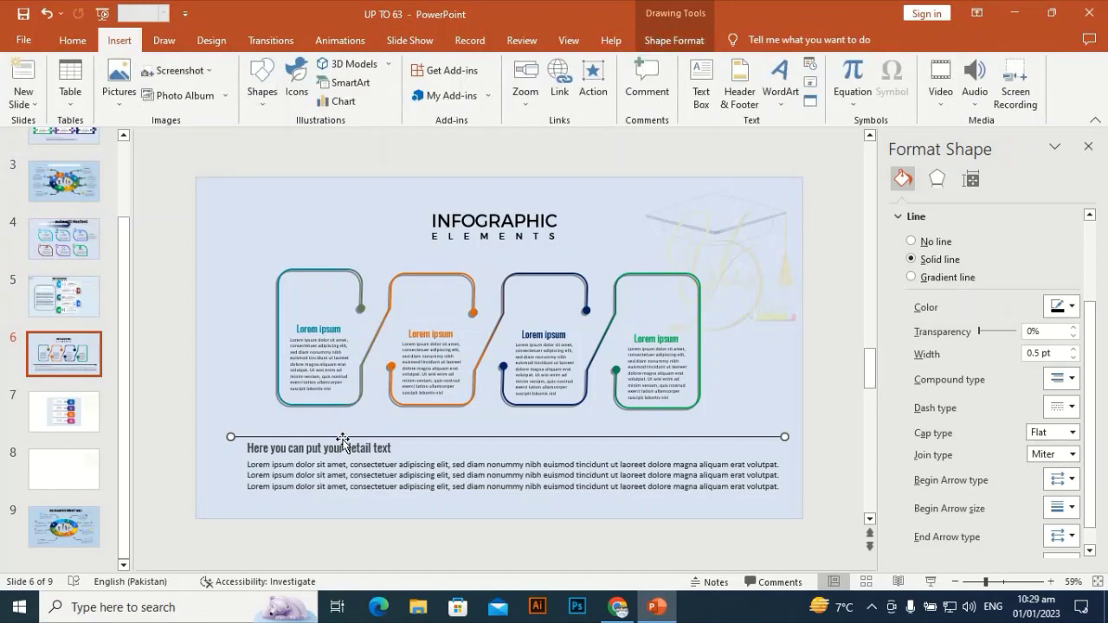
click(261, 95)
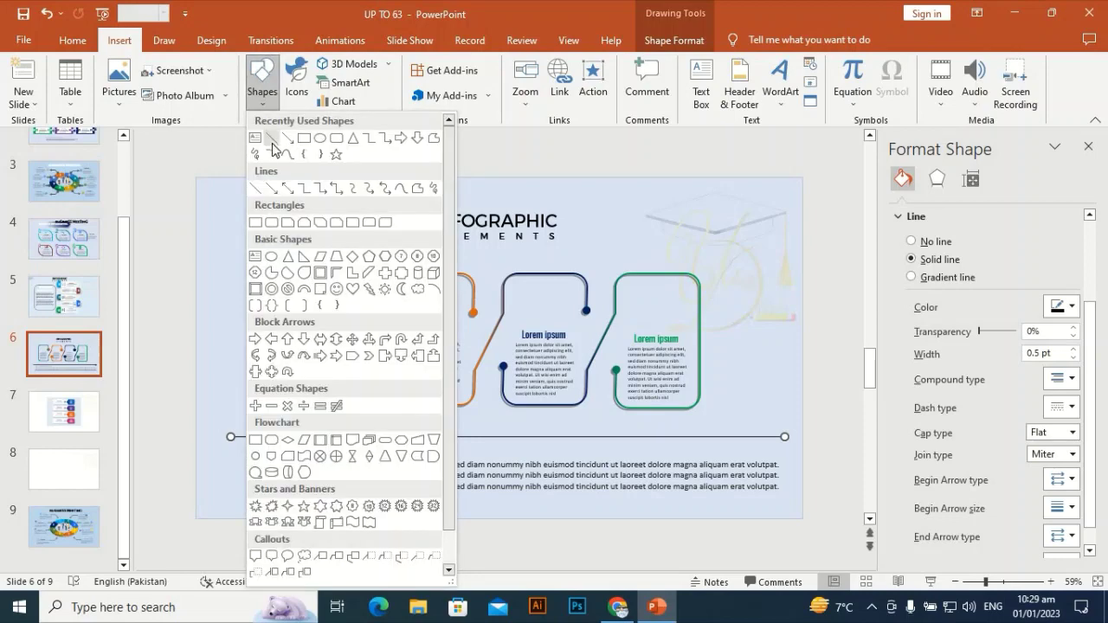
click(570, 419)
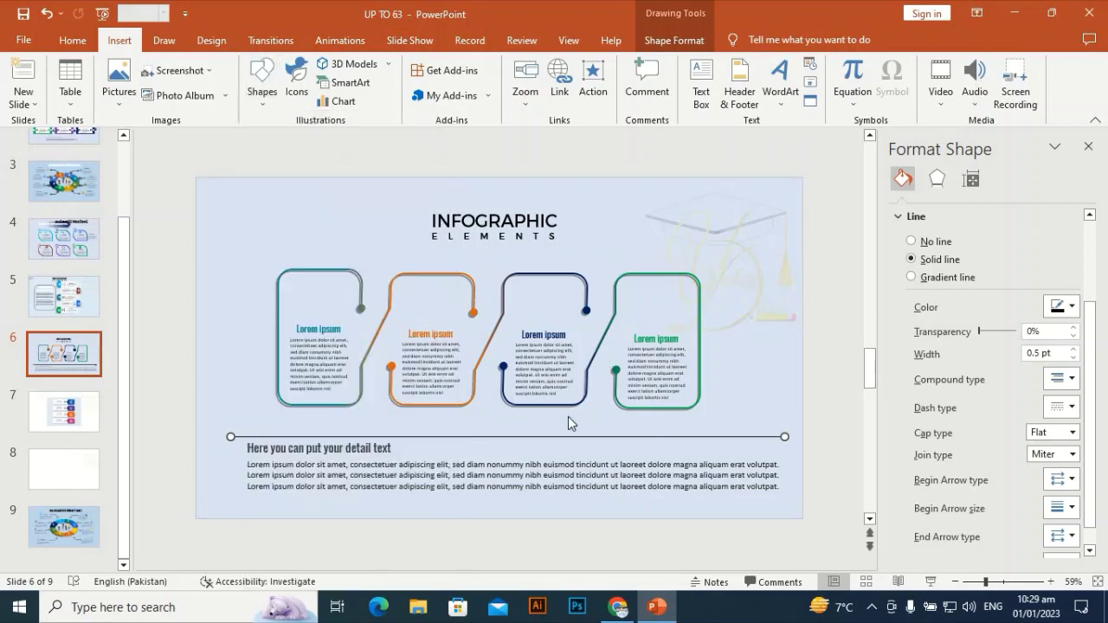
key(Delete)
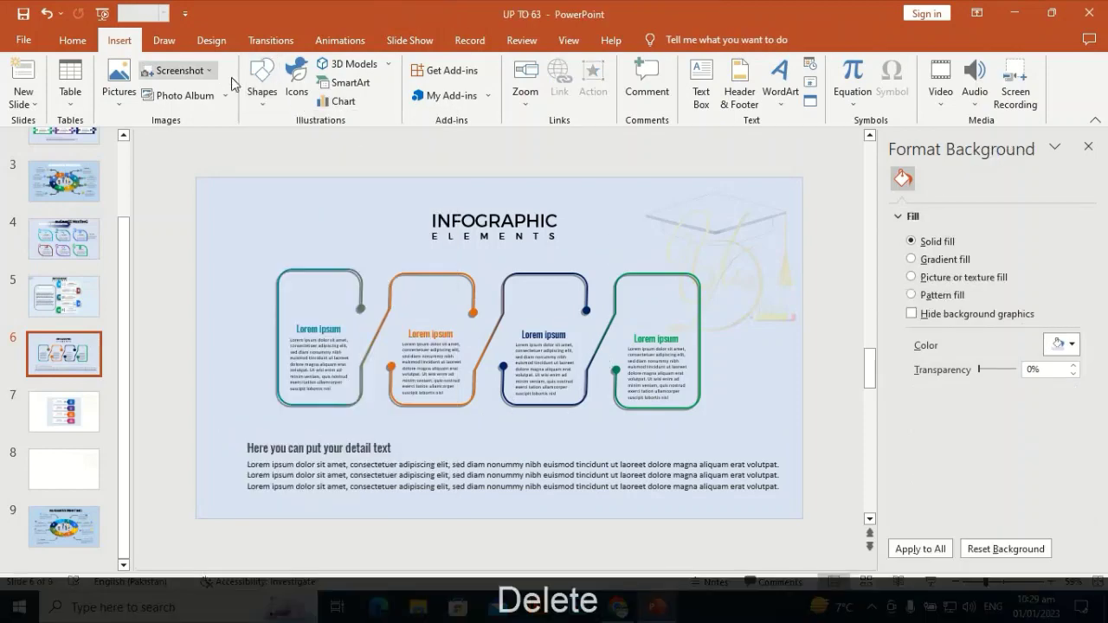
Step: Draw a wide rounded rectangle with fully rounded corners, flattened into a thin bar
click(261, 87)
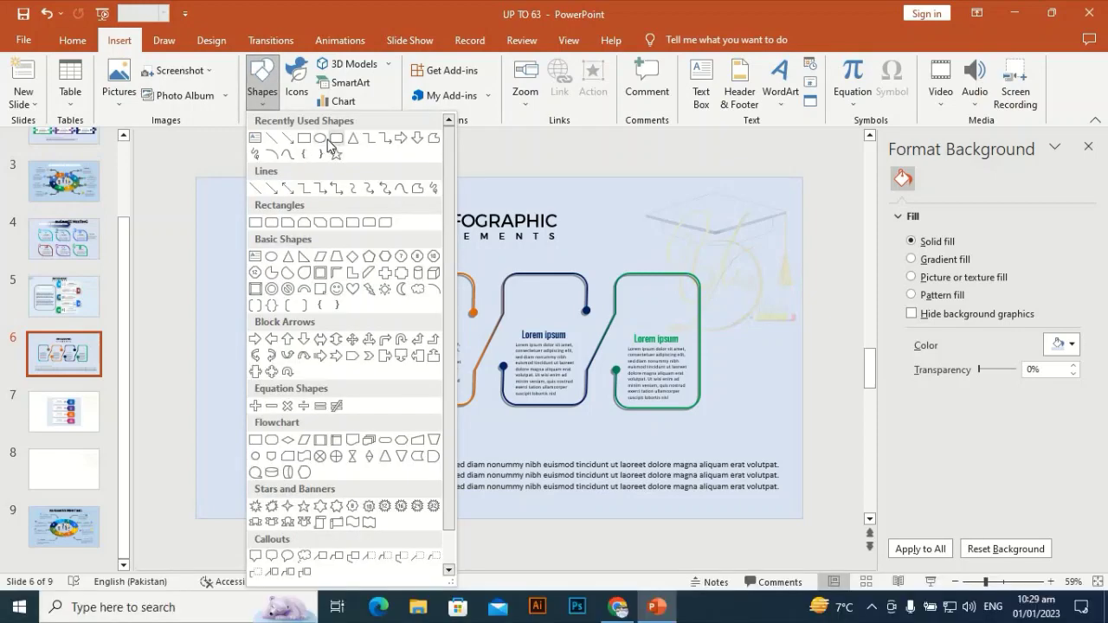
click(334, 153)
mouse_move(223, 420)
mouse_down()
mouse_move(665, 480)
mouse_move(802, 483)
mouse_up()
drag(235, 422, 257, 467)
drag(512, 463, 519, 422)
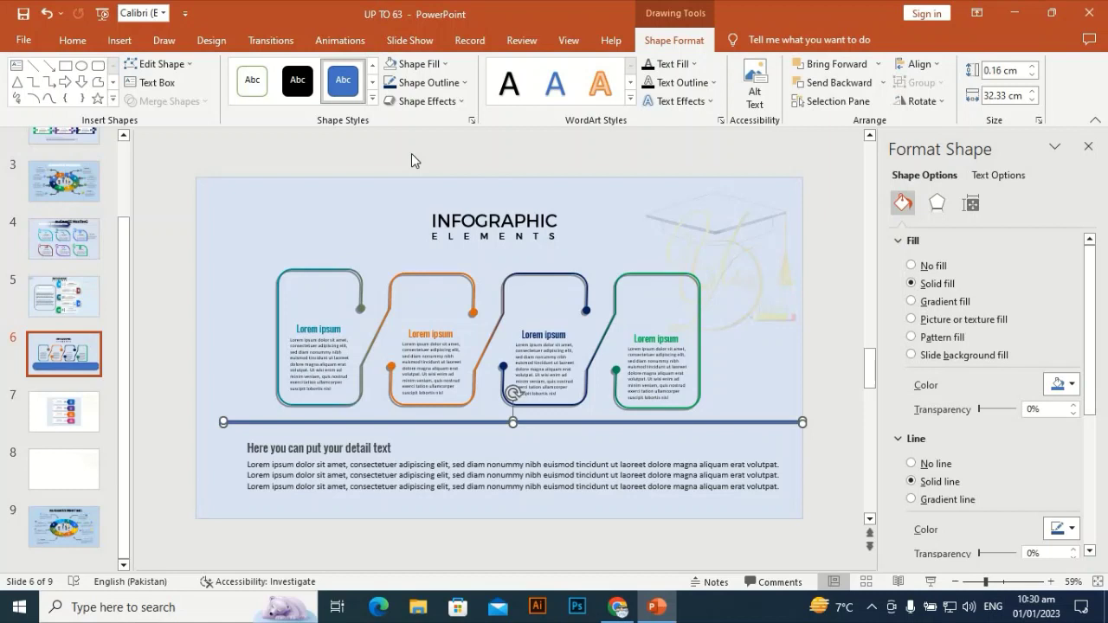
Step: Give the bar no outline and a dark grey fill
click(463, 82)
click(424, 259)
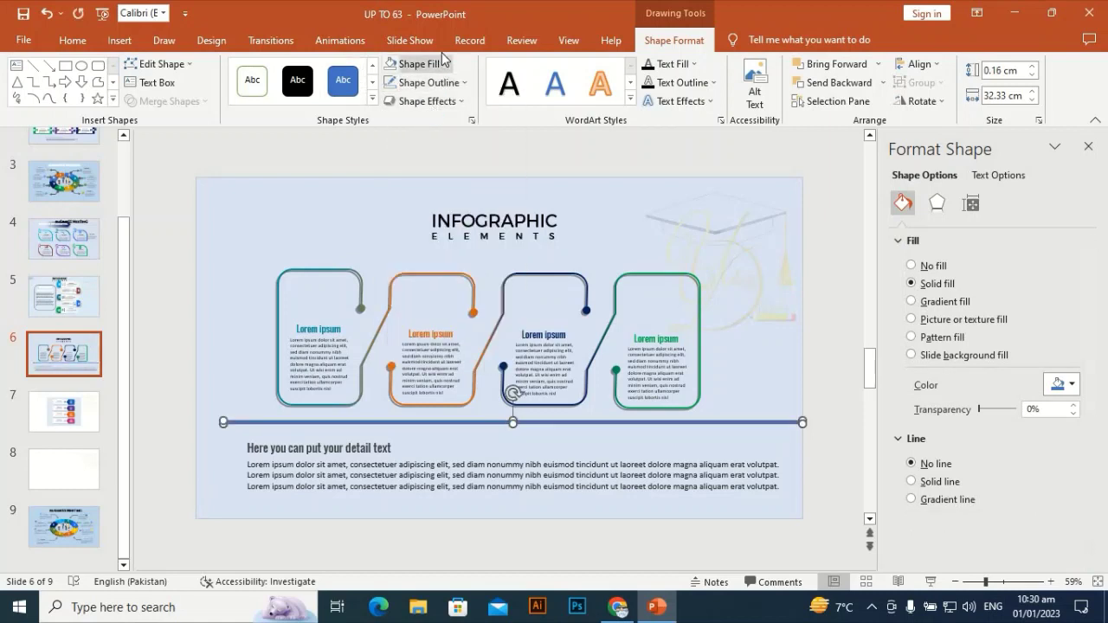
click(443, 64)
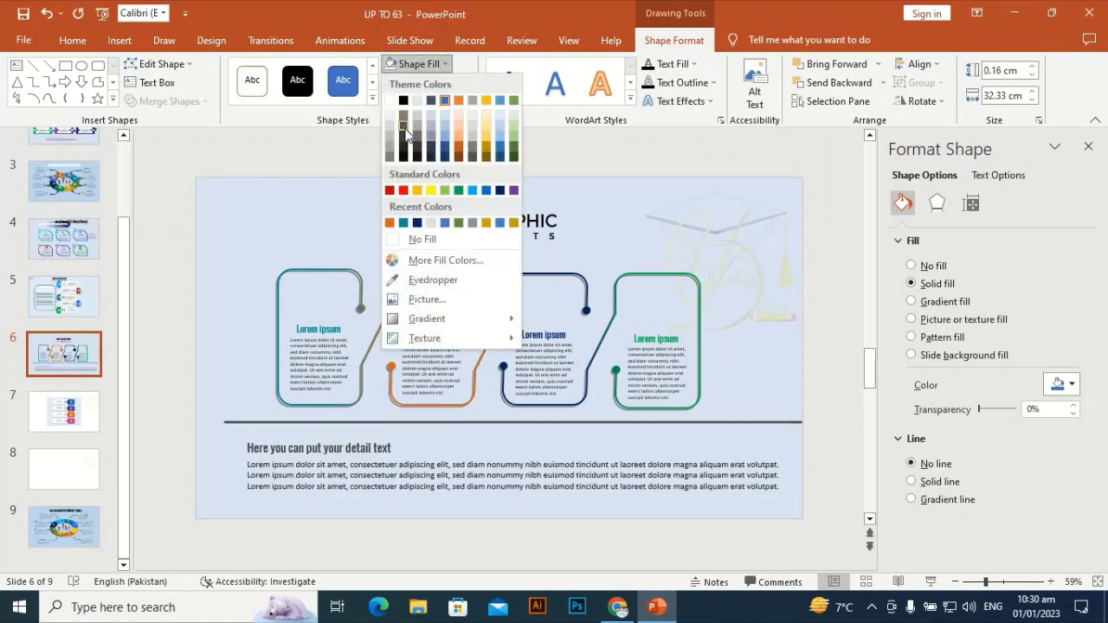
click(418, 158)
Step: Move the bar down toward the detail text, shortening and thinning it slightly
drag(442, 424, 435, 434)
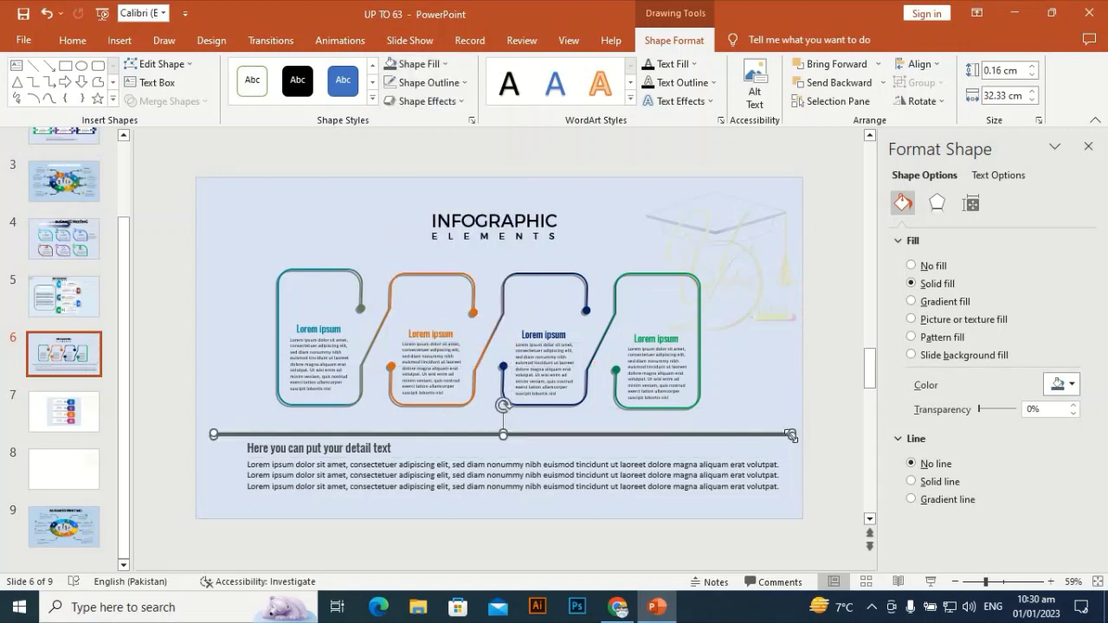
drag(774, 437, 763, 434)
drag(488, 437, 478, 437)
click(834, 374)
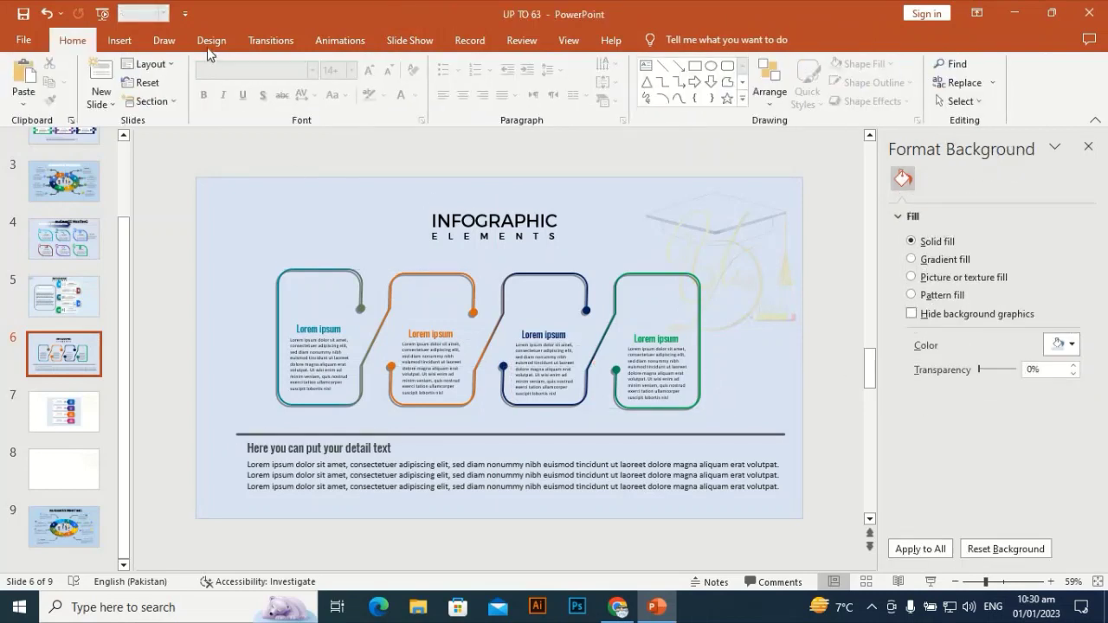
Step: Insert meeting, document, briefcase and team icons from the Business icon category
click(120, 41)
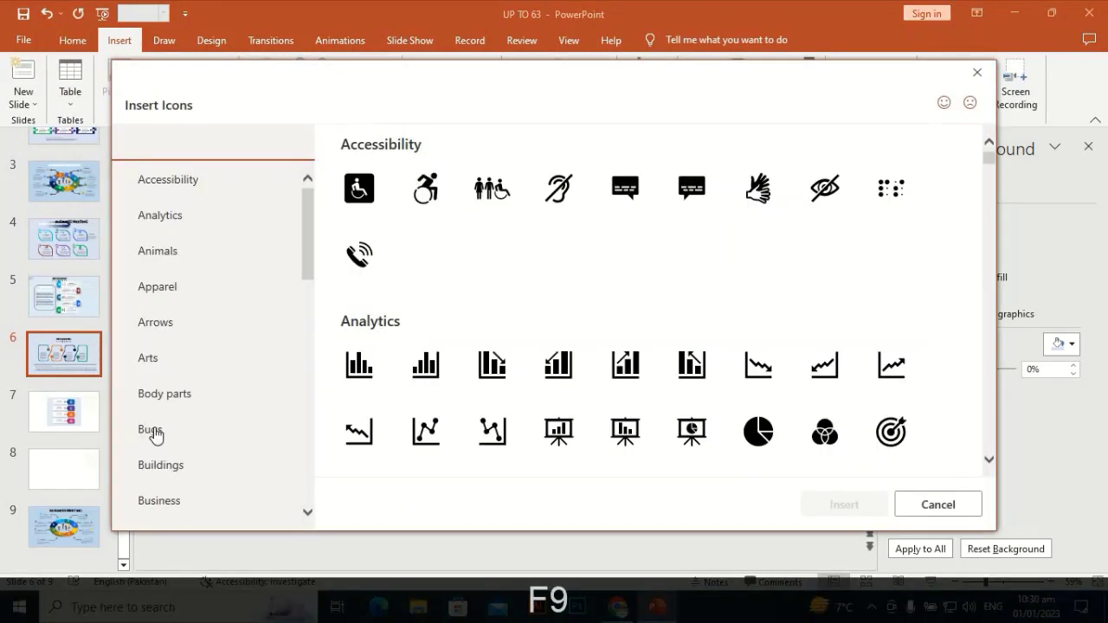
drag(307, 251, 304, 290)
click(235, 354)
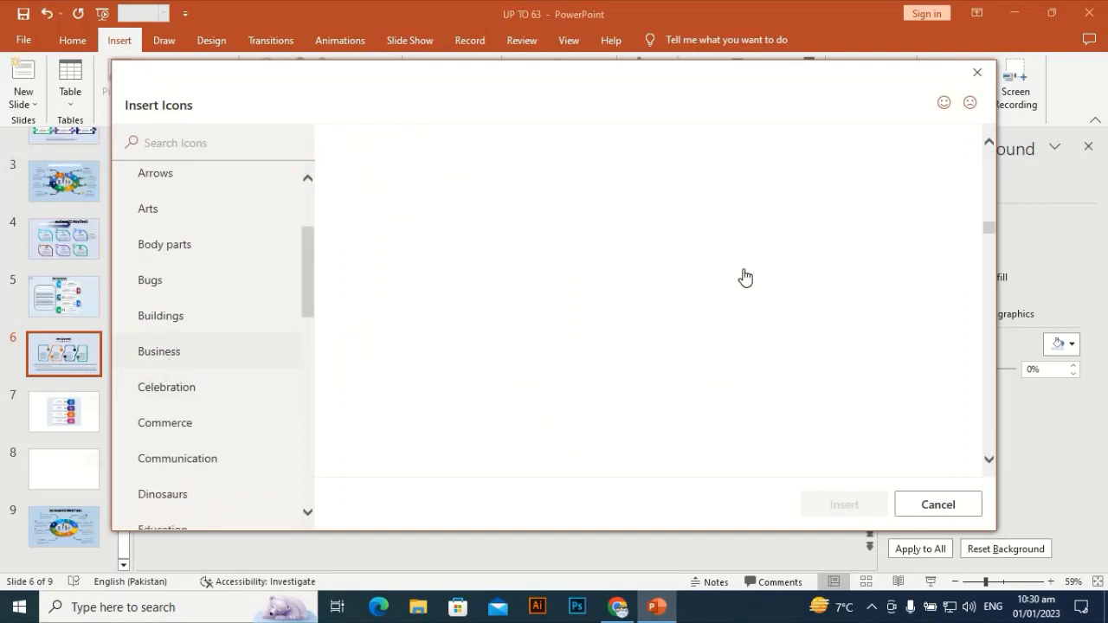
click(622, 199)
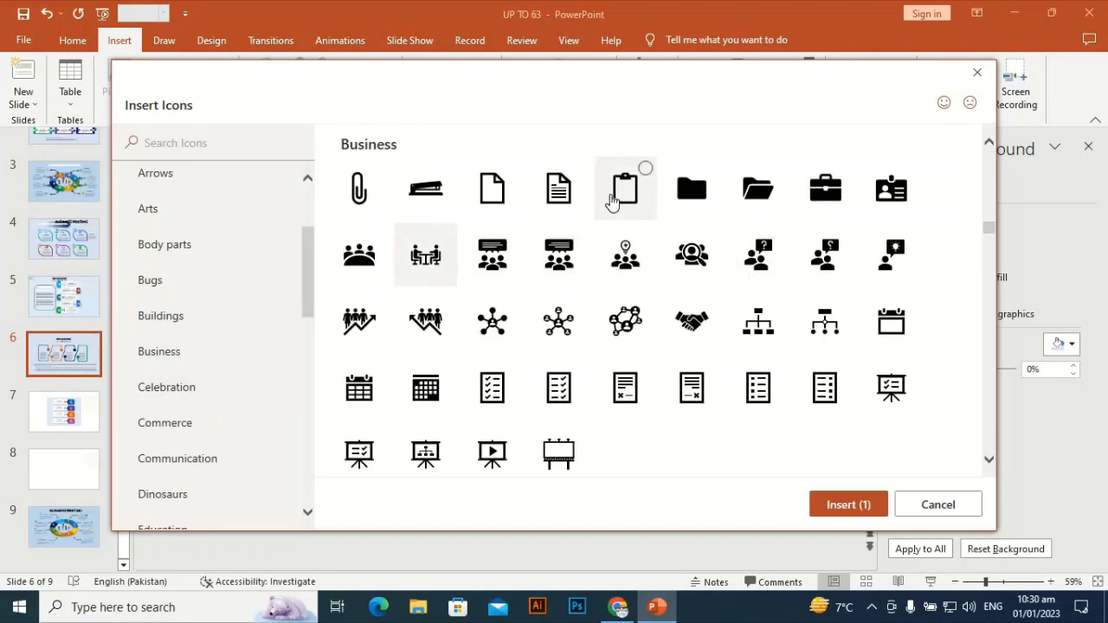
click(571, 178)
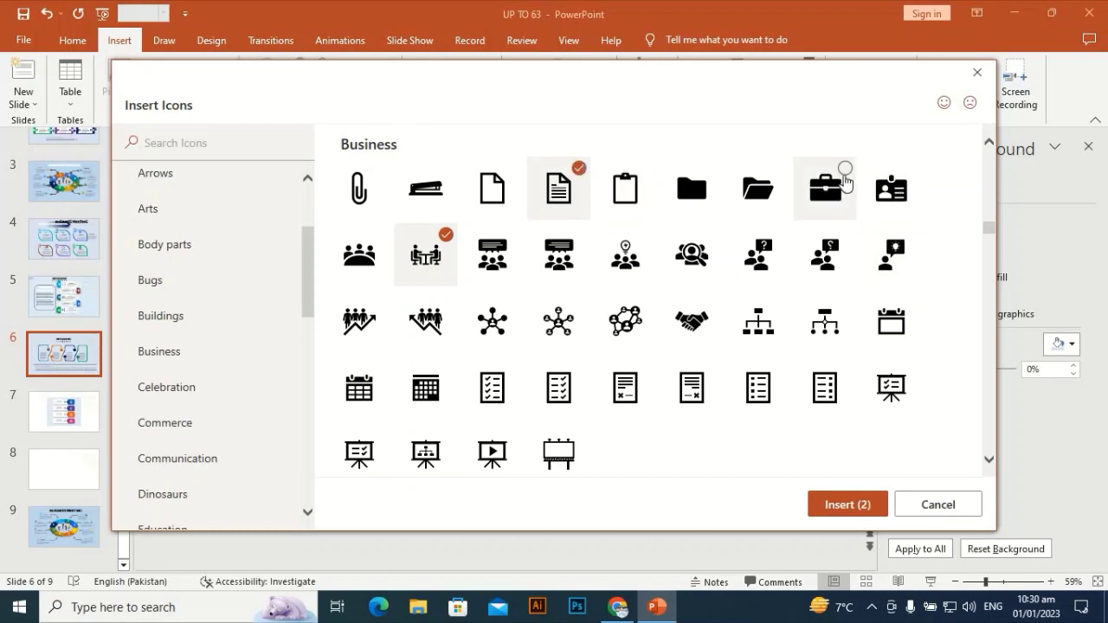
click(844, 182)
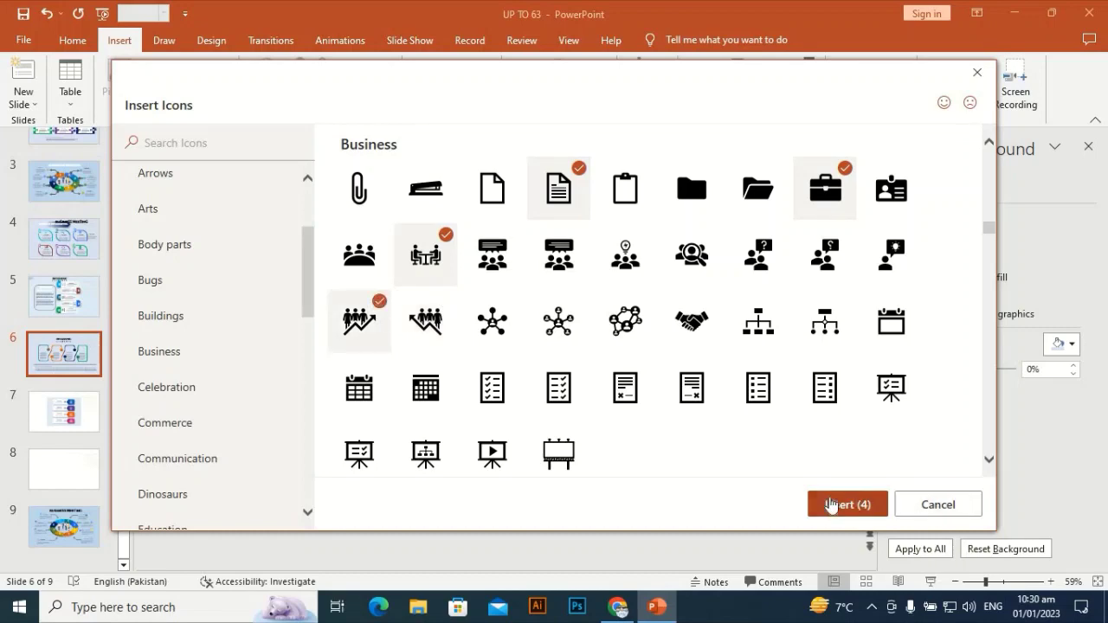
click(832, 507)
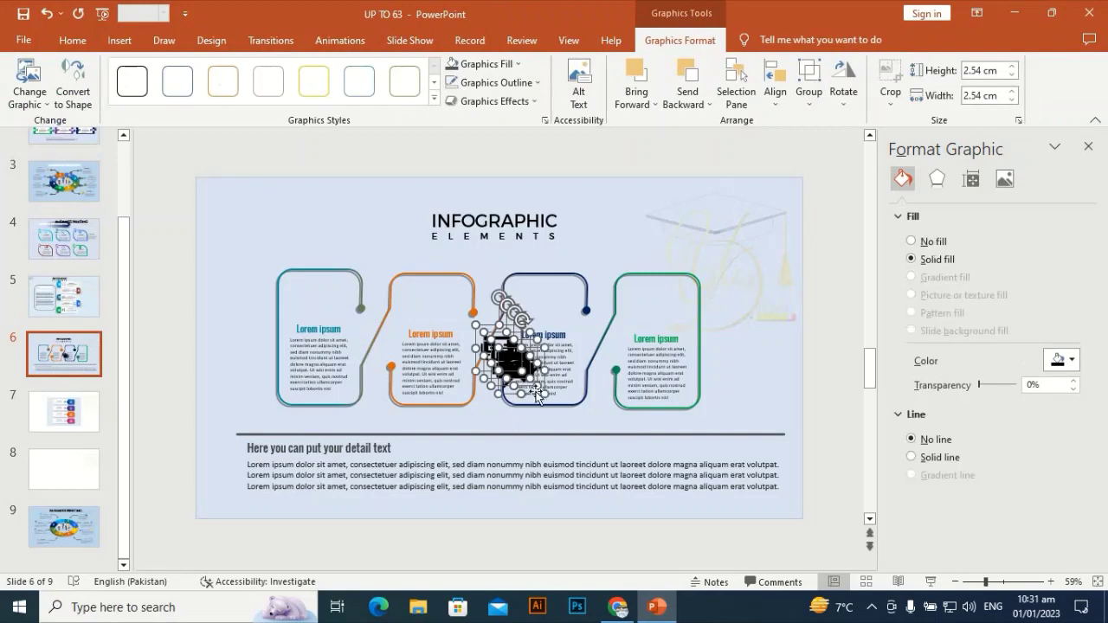
Step: Resize the icons to 2.06 cm and place team, briefcase, document and meeting icons in their boxes
drag(542, 391, 644, 309)
click(387, 206)
drag(285, 228, 544, 311)
drag(276, 228, 430, 314)
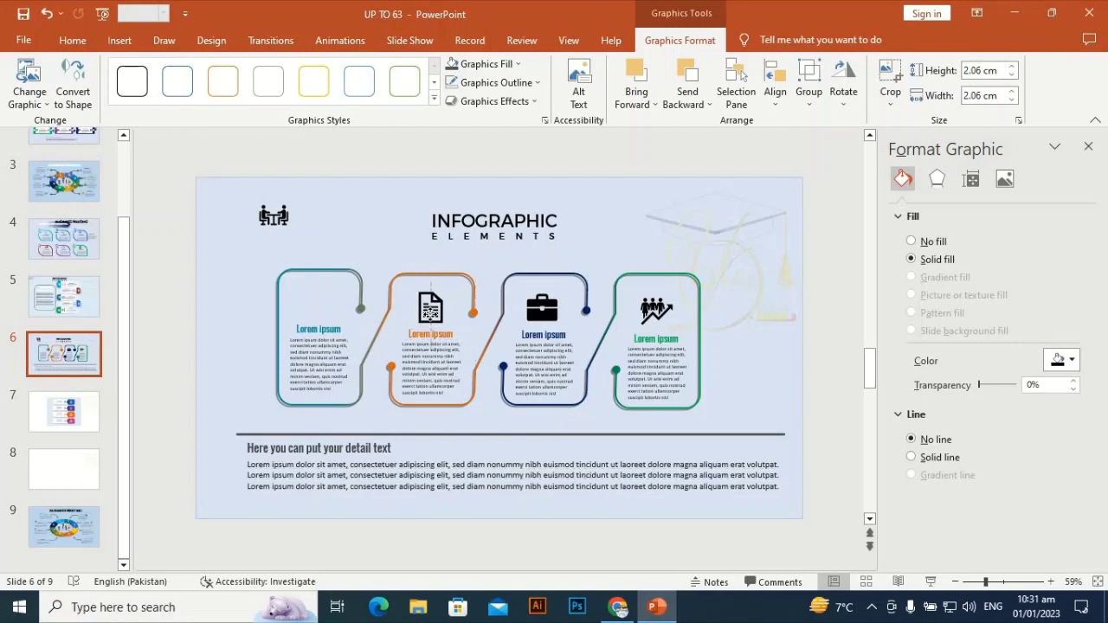
drag(268, 217, 319, 308)
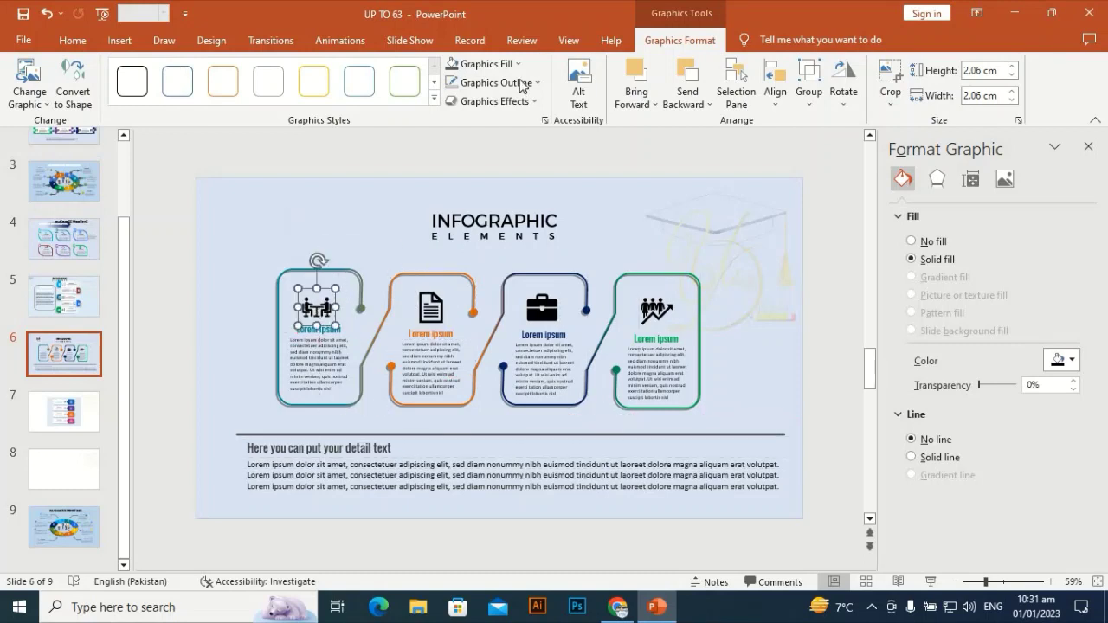
Step: Fill the meeting icon teal and the document icon orange
click(517, 64)
click(466, 223)
click(431, 307)
click(517, 64)
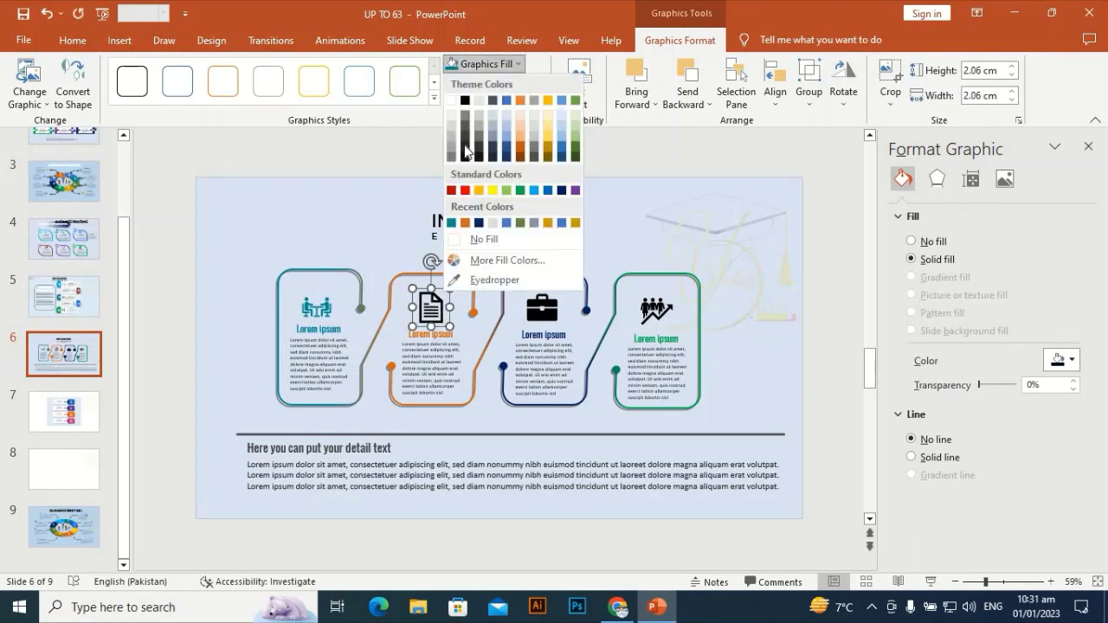
click(471, 231)
Step: Fill the briefcase icon dark blue and the team icon green
click(541, 313)
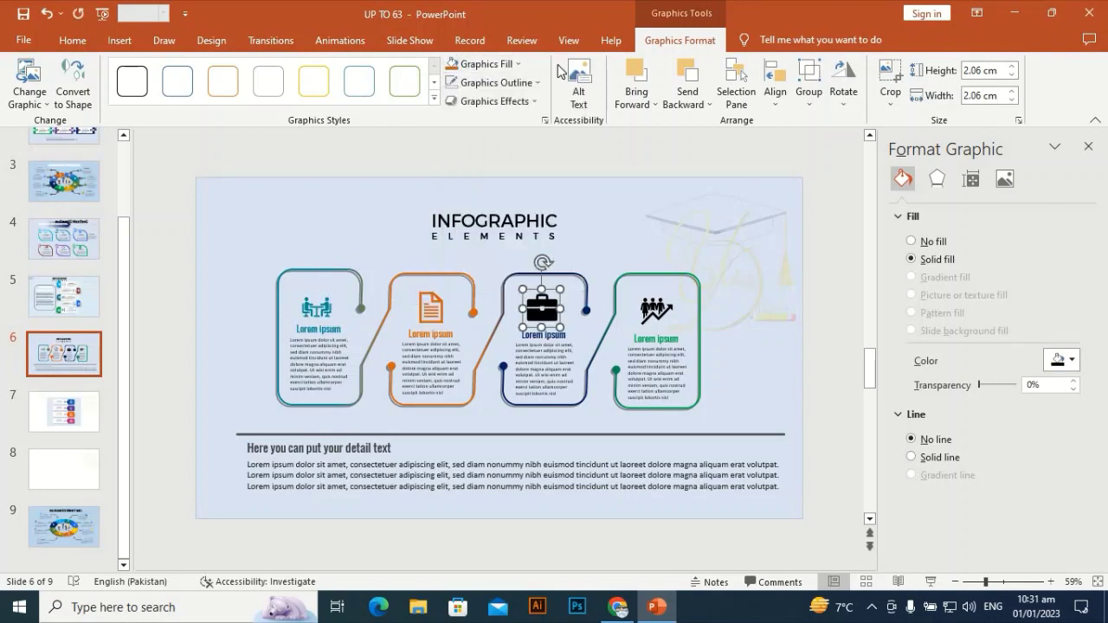
click(513, 69)
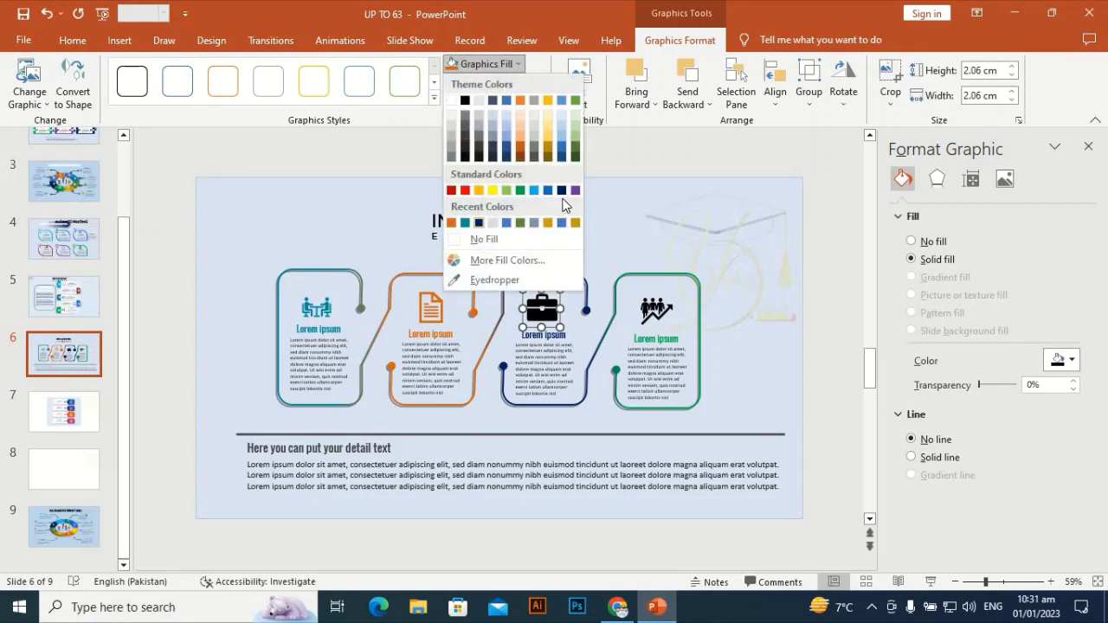
click(562, 189)
click(657, 312)
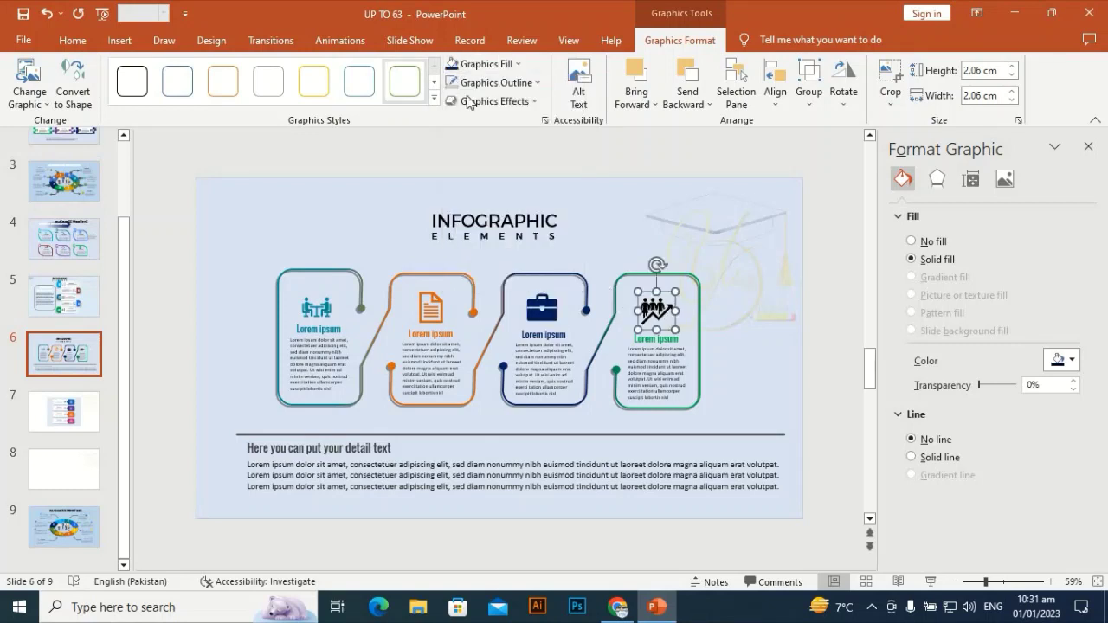
click(502, 83)
click(499, 66)
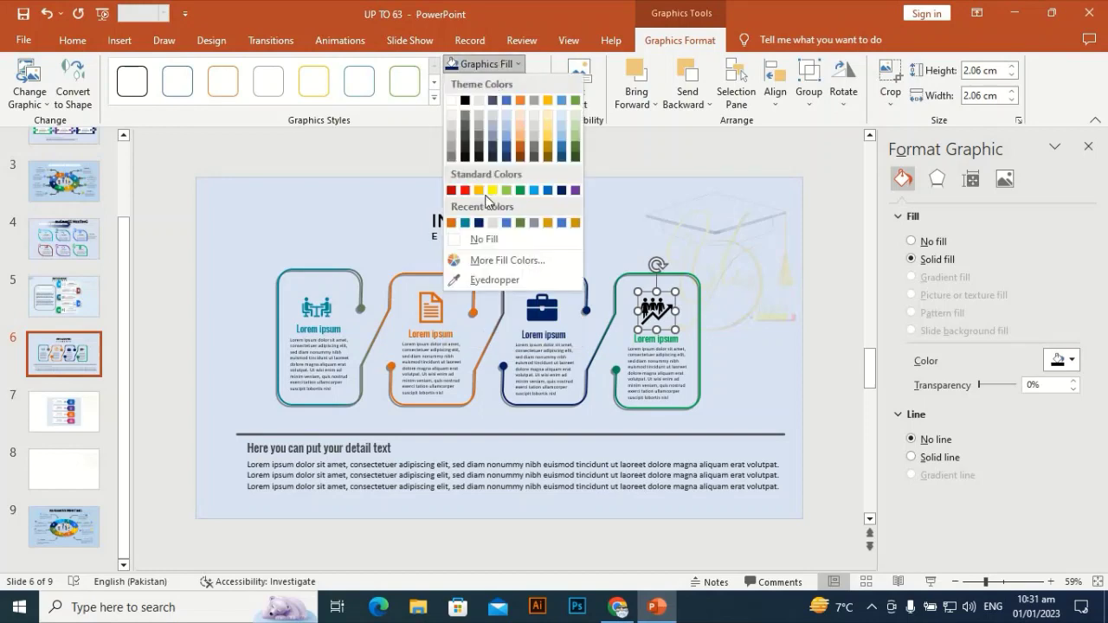
click(521, 191)
click(607, 207)
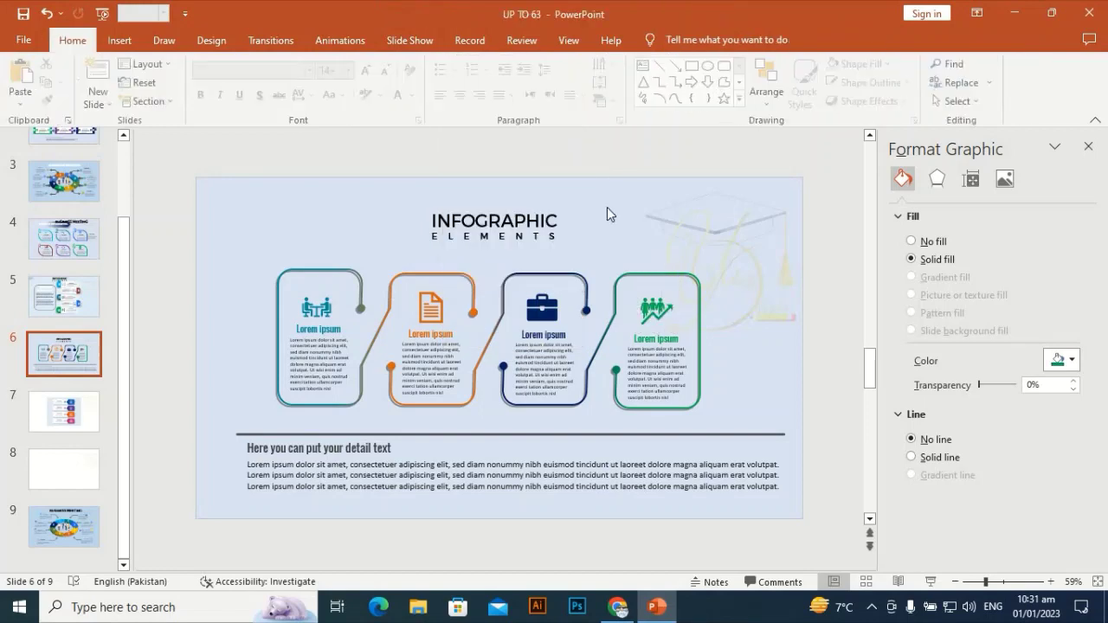